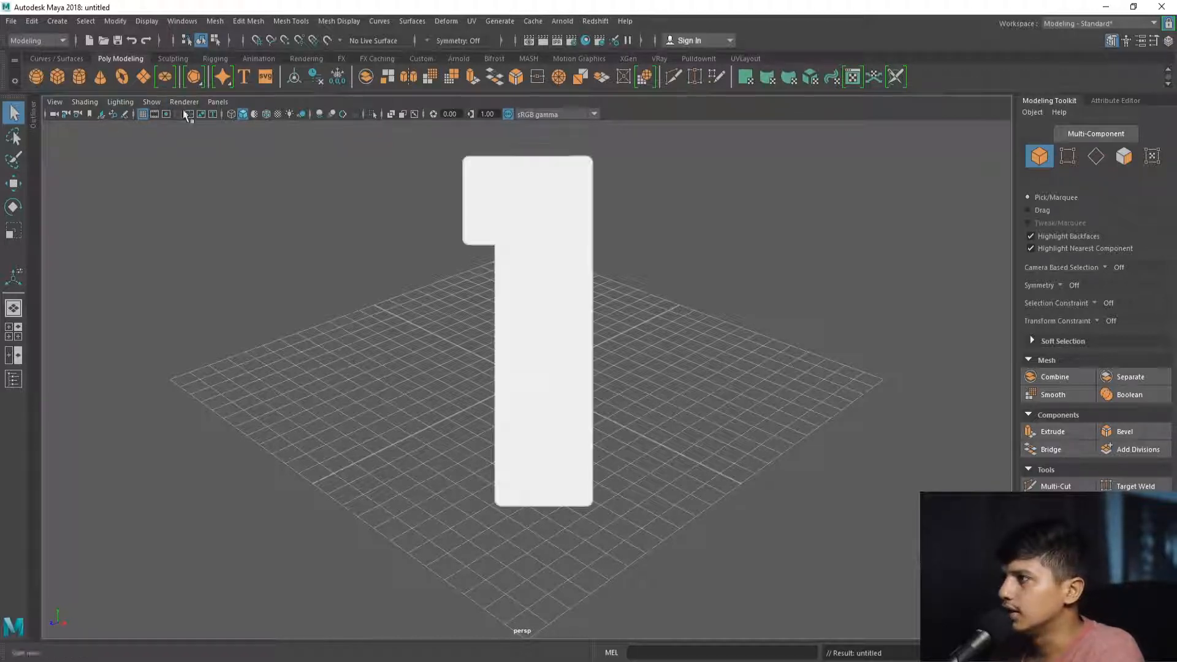
Draw a polygon plane about 24.7 by 24.6 units across the grid and show its creation attributes.
left_click(144, 77)
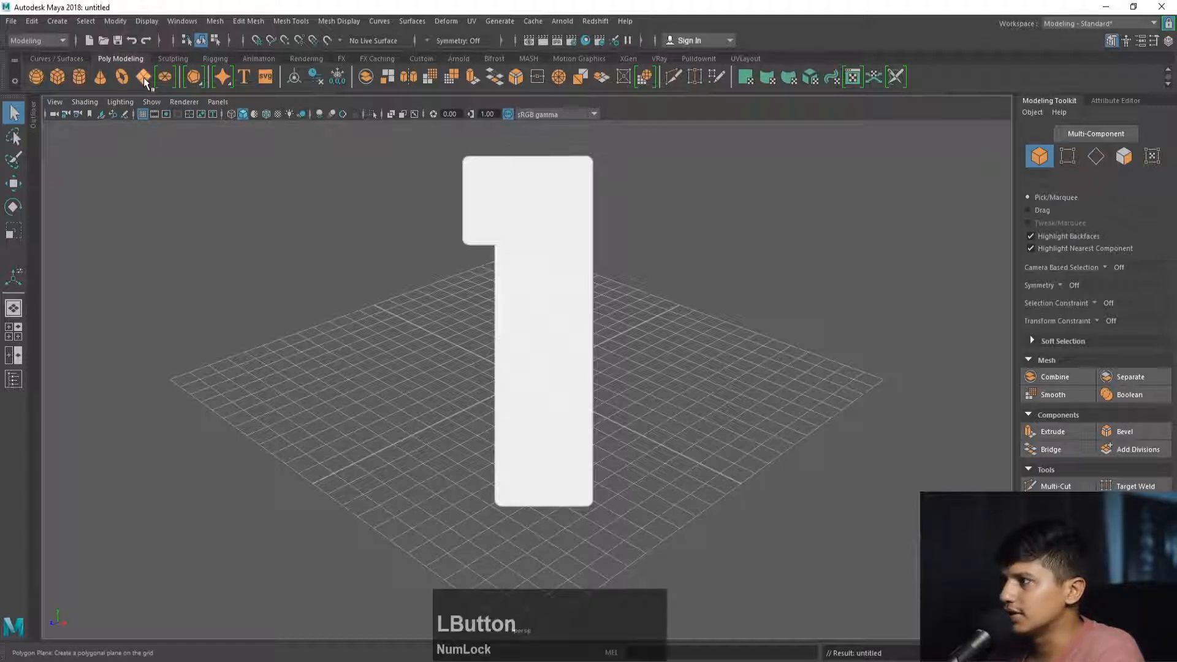
right_click_drag(207, 359, 312, 380, "alt")
left_click_drag(312, 379, 394, 281, "alt")
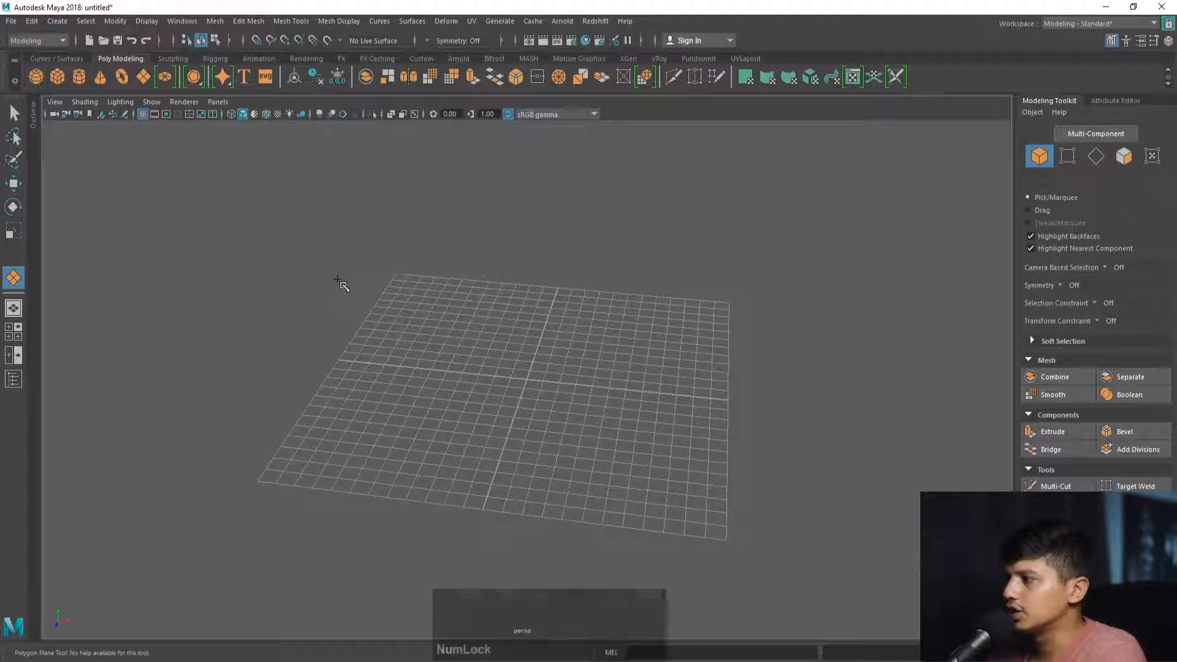
left_click_drag(402, 270, 606, 460)
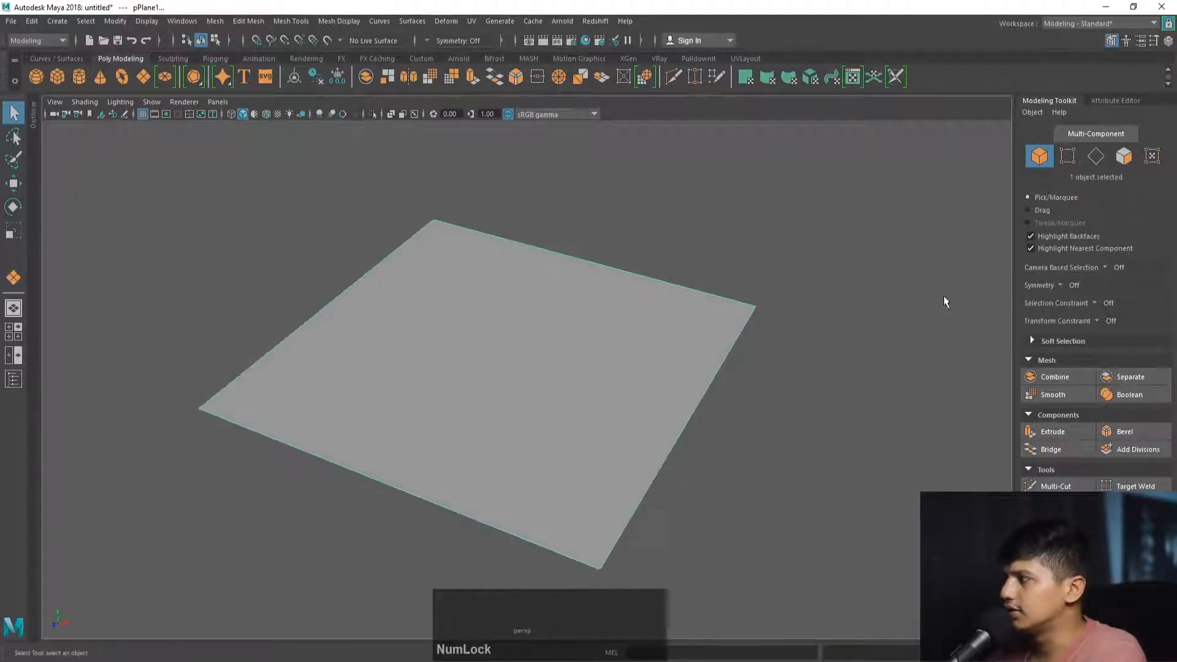
left_click(1115, 101)
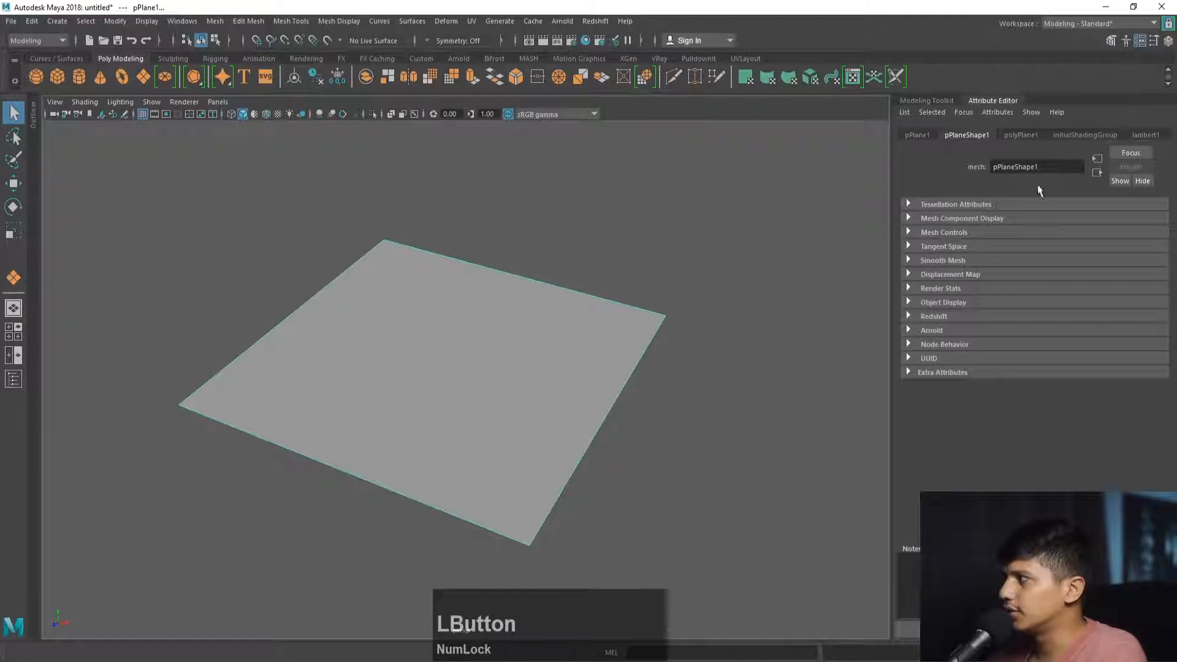
left_click(1019, 135)
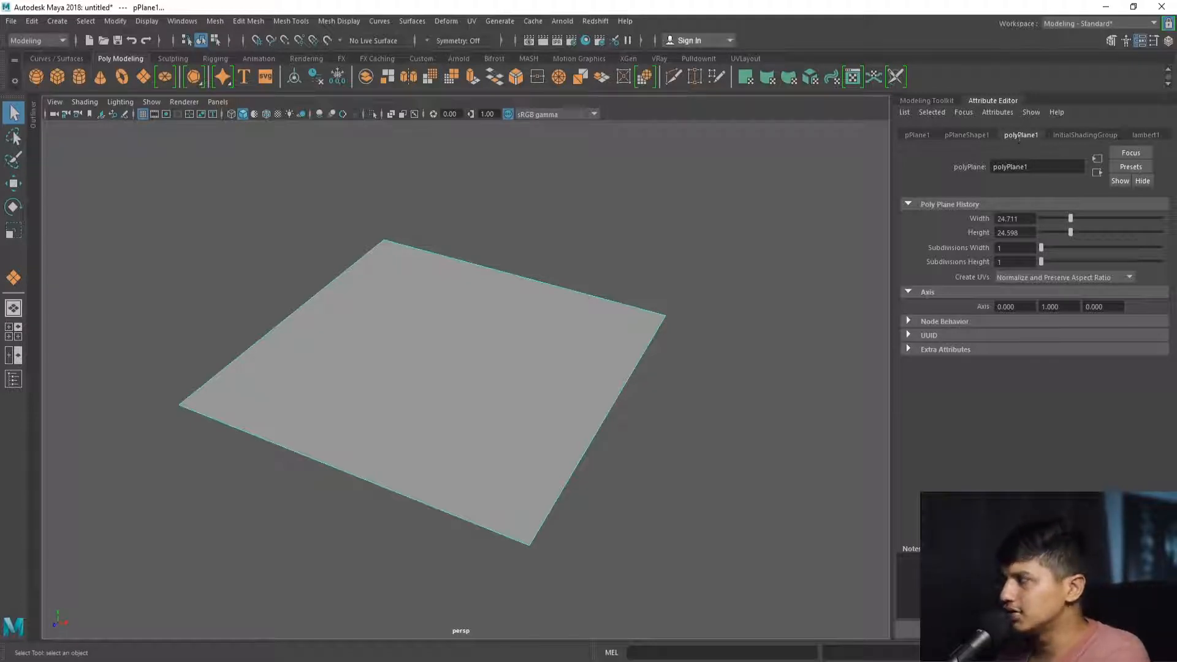
Set the plane's width and height subdivisions to 10 each.
left_click(1007, 248)
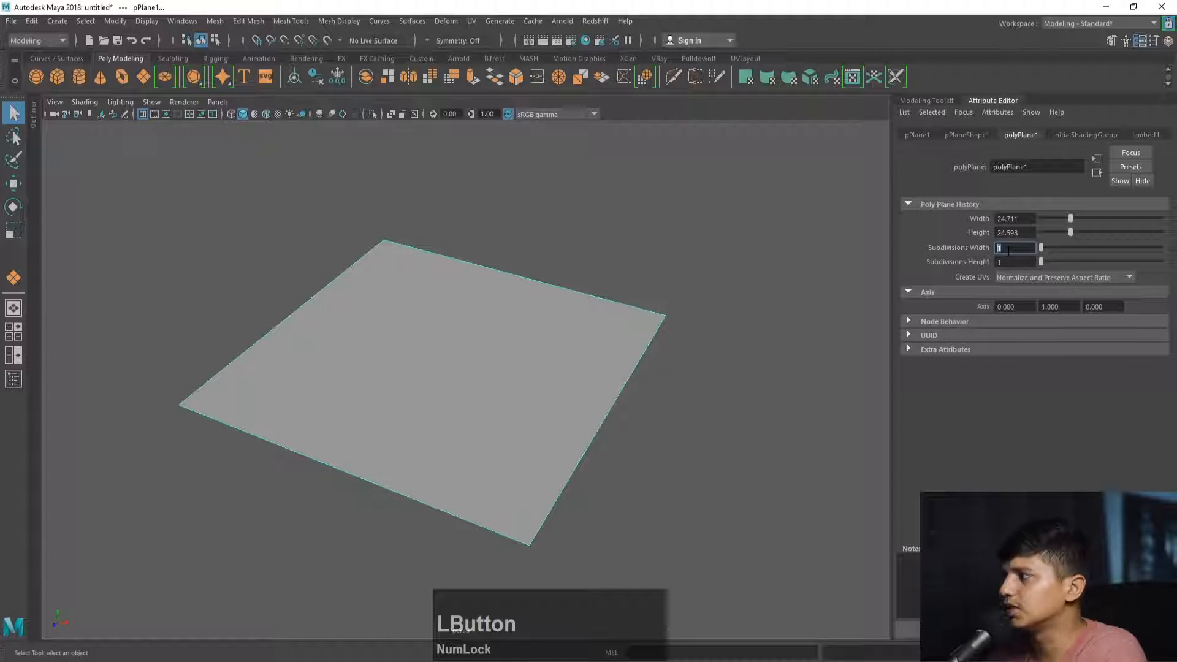
type("10")
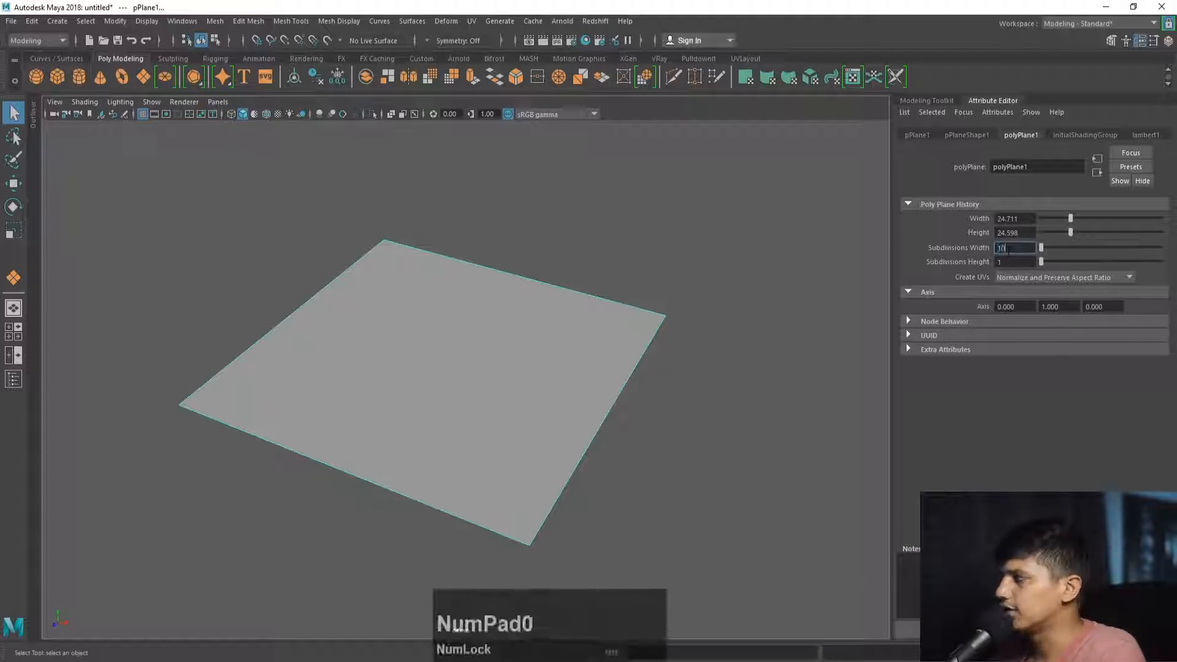
key("Tab")
type("1")
key("BackSpace")
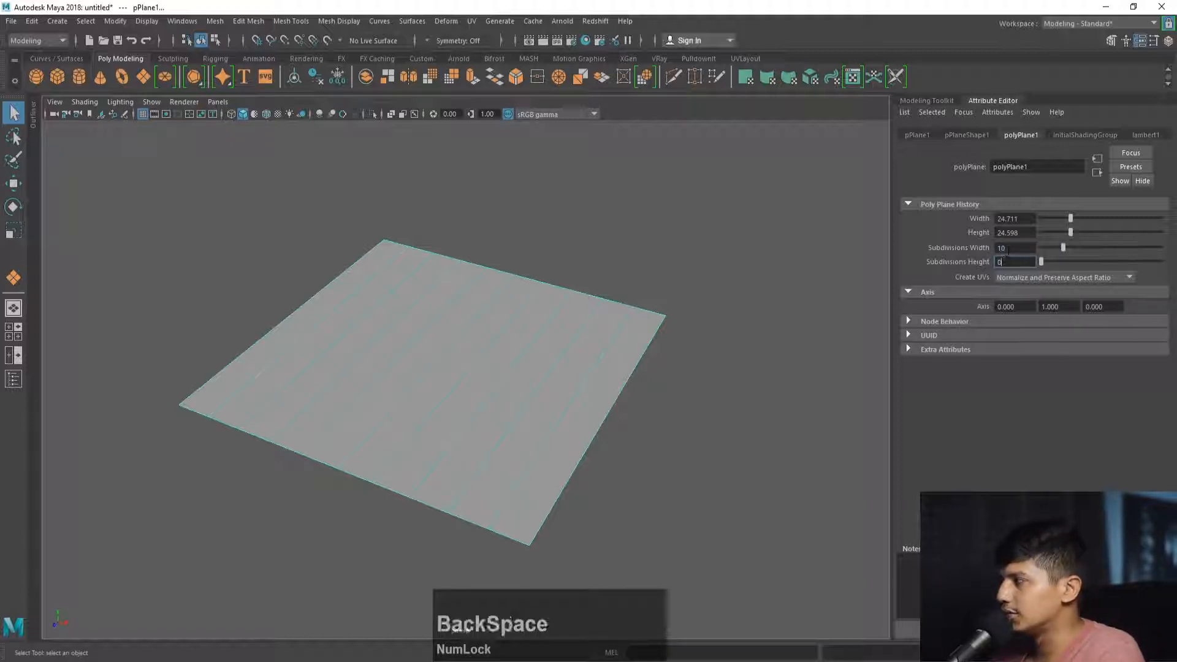
key("BackSpace")
type("10")
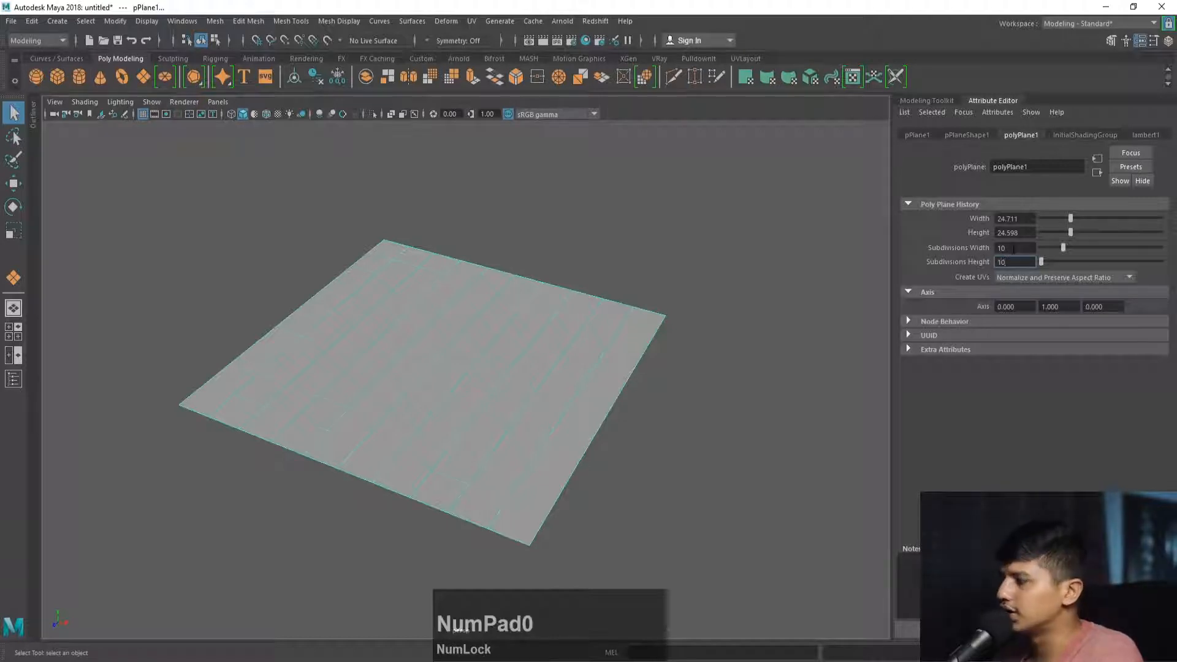
key("KP_Enter")
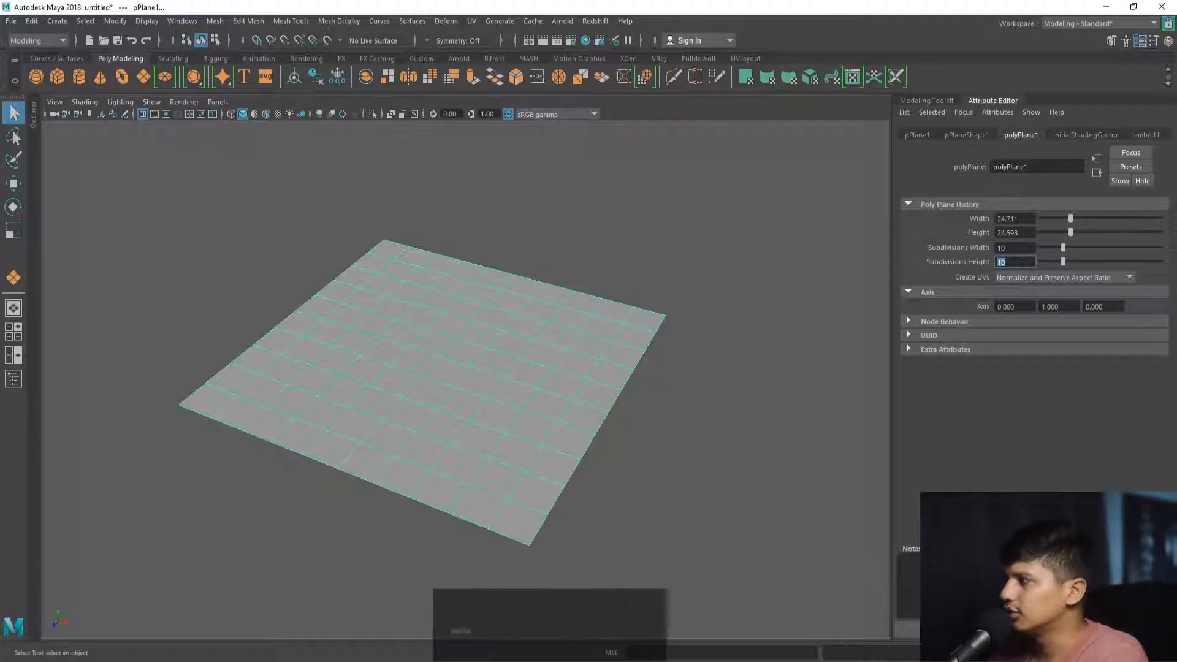
Set the plane's width and height subdivisions to 20 each.
left_click(961, 248)
type("20")
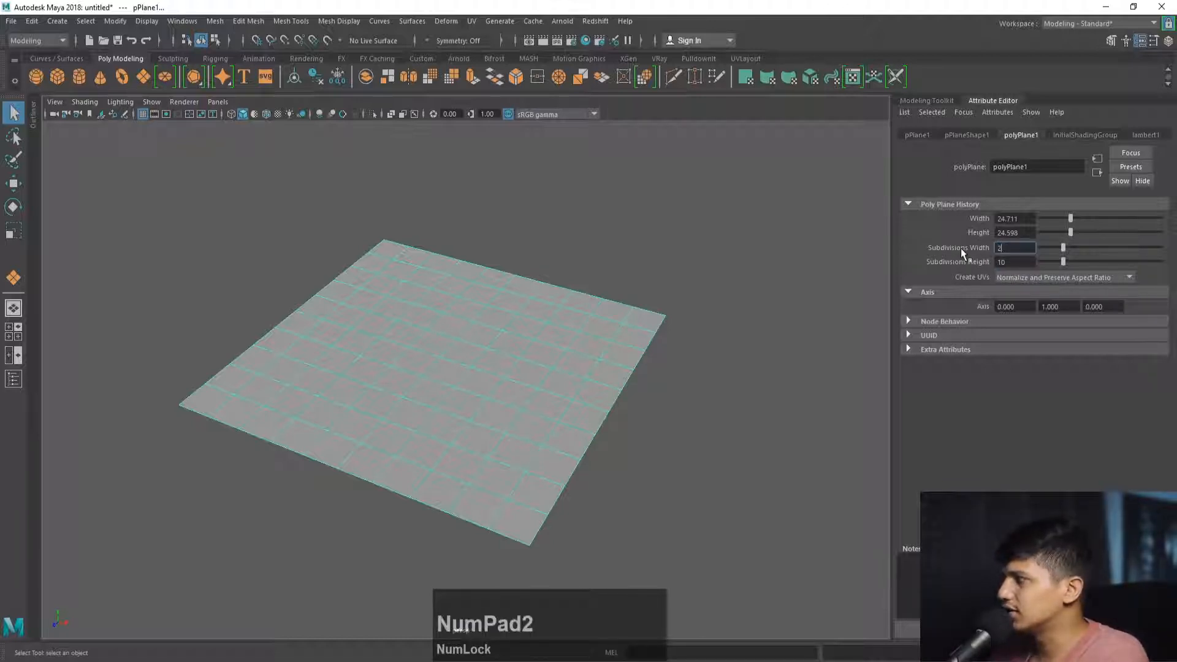
key("Tab")
type("20")
key("KP_Enter")
Select alternating faces in a checkerboard pattern, three columns wide and five rows deep, at one corner of the plane.
right_click_drag(657, 386, 522, 447, "alt")
left_click_drag(522, 446, 444, 369, "alt")
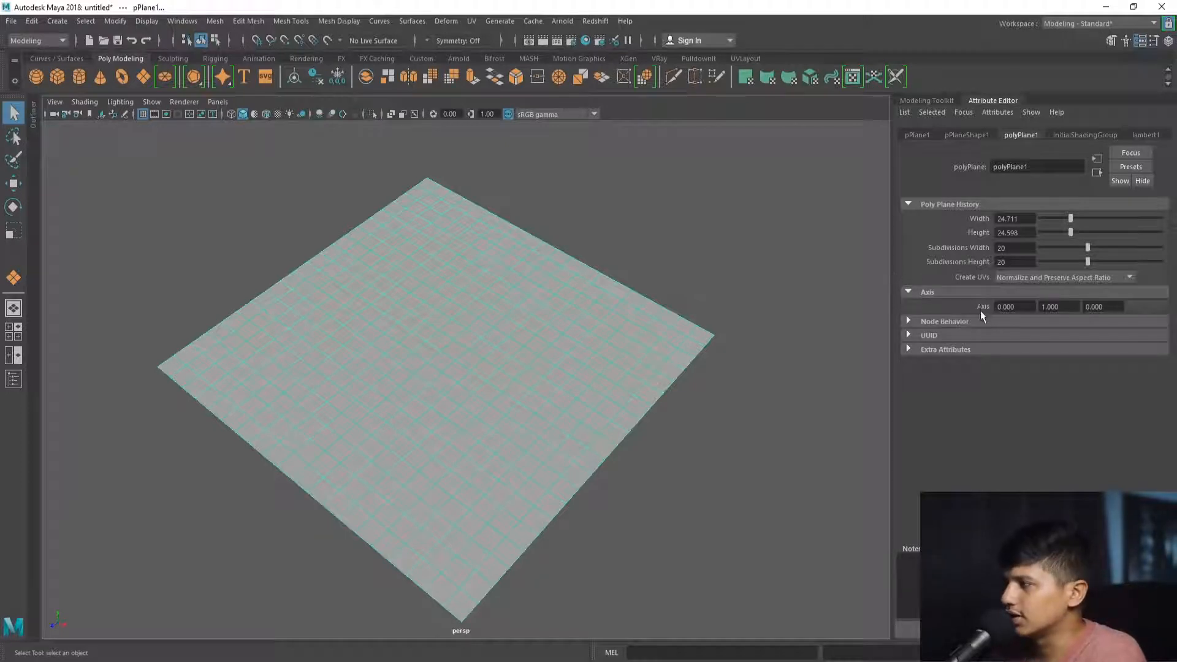
left_click_drag(606, 350, 654, 325, "alt")
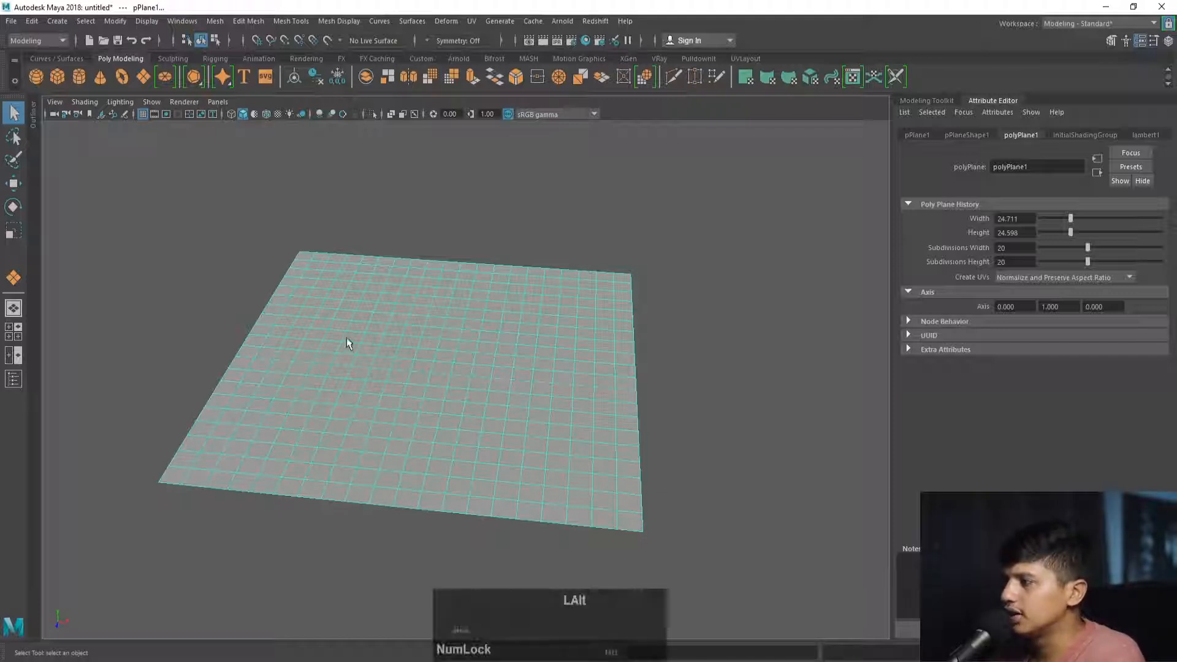
left_click_drag(344, 341, 396, 333, "alt")
right_click_drag(396, 334, 354, 296, "alt")
left_click(346, 273)
left_click(381, 304, "shift")
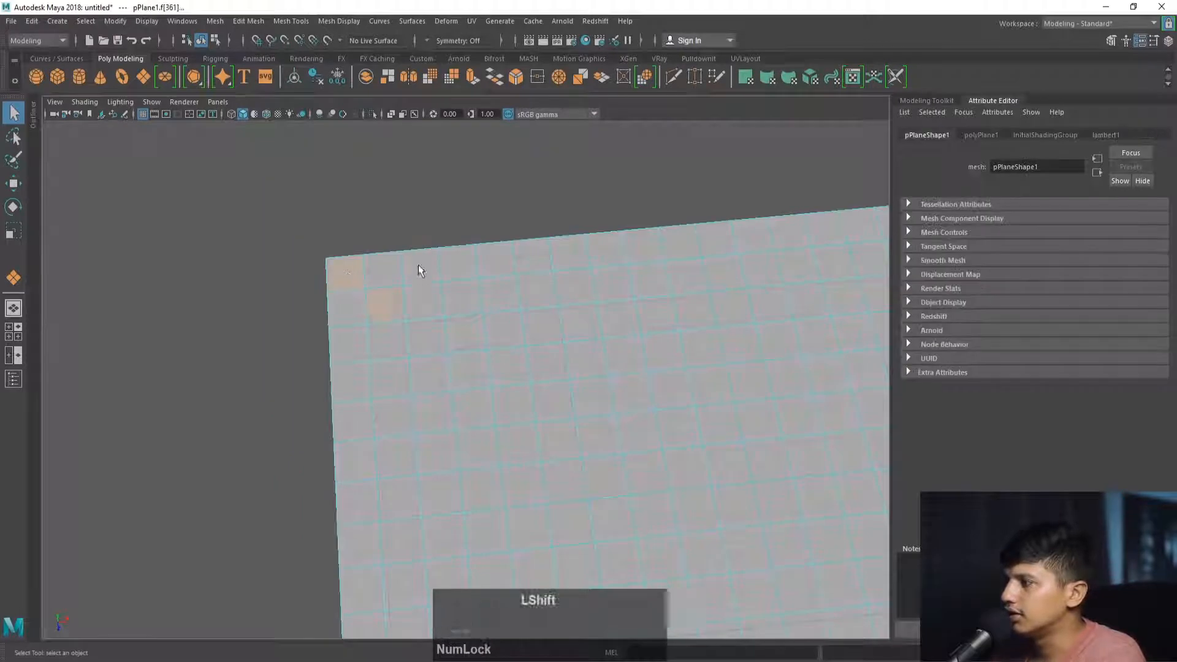
left_click(419, 266, "shift")
left_click(355, 340, "shift")
left_click(435, 338, "shift")
left_click(388, 379, "shift")
left_click(357, 421, "shift")
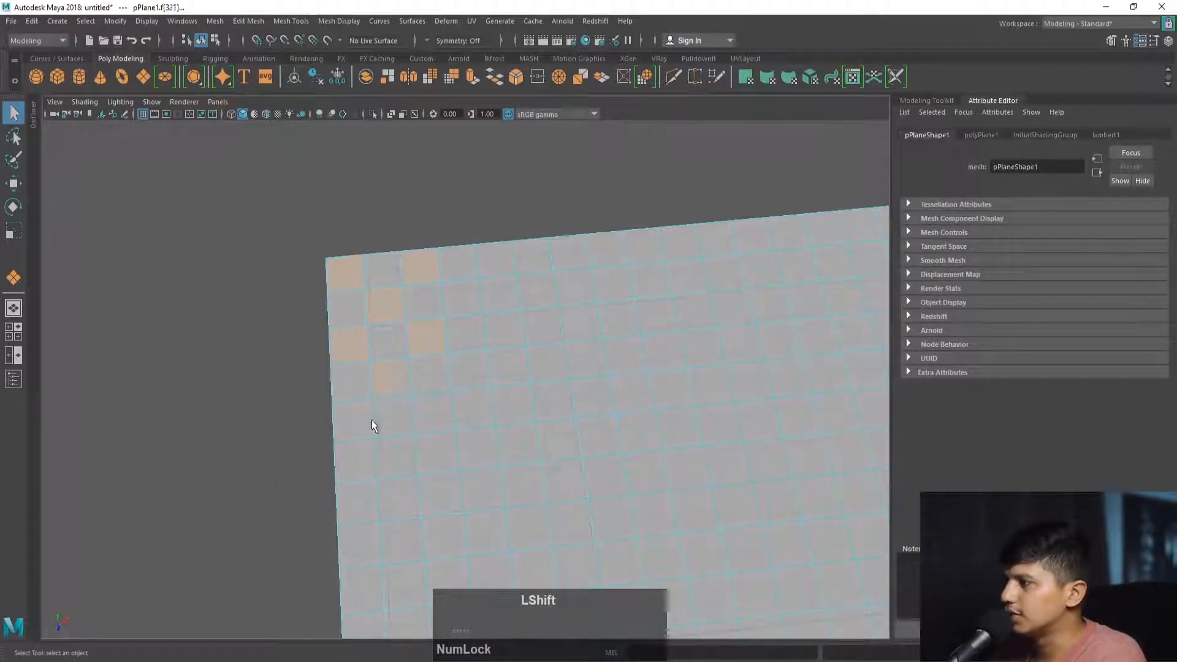
mouse_move(470, 355)
left_mouse_down("alt")
mouse_move(422, 344)
mouse_move(467, 350)
left_mouse_up("alt")
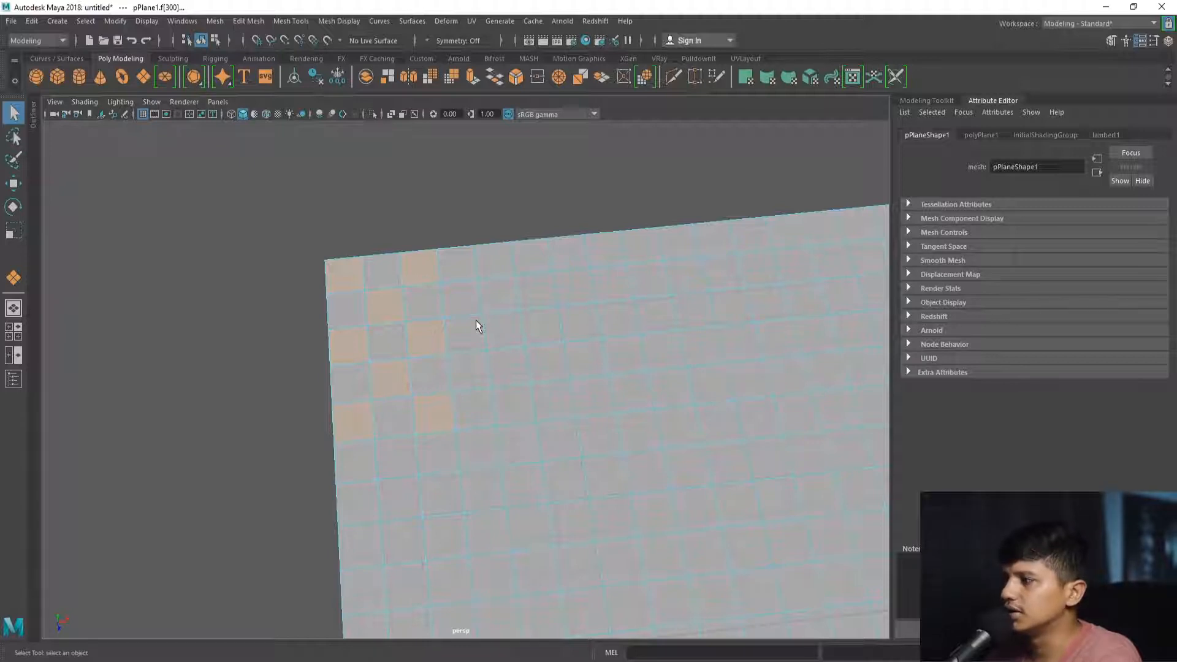
Select all faces of the plane, look over the mesh editing commands, and clear the selection.
left_click_drag(420, 297, 393, 280, "alt")
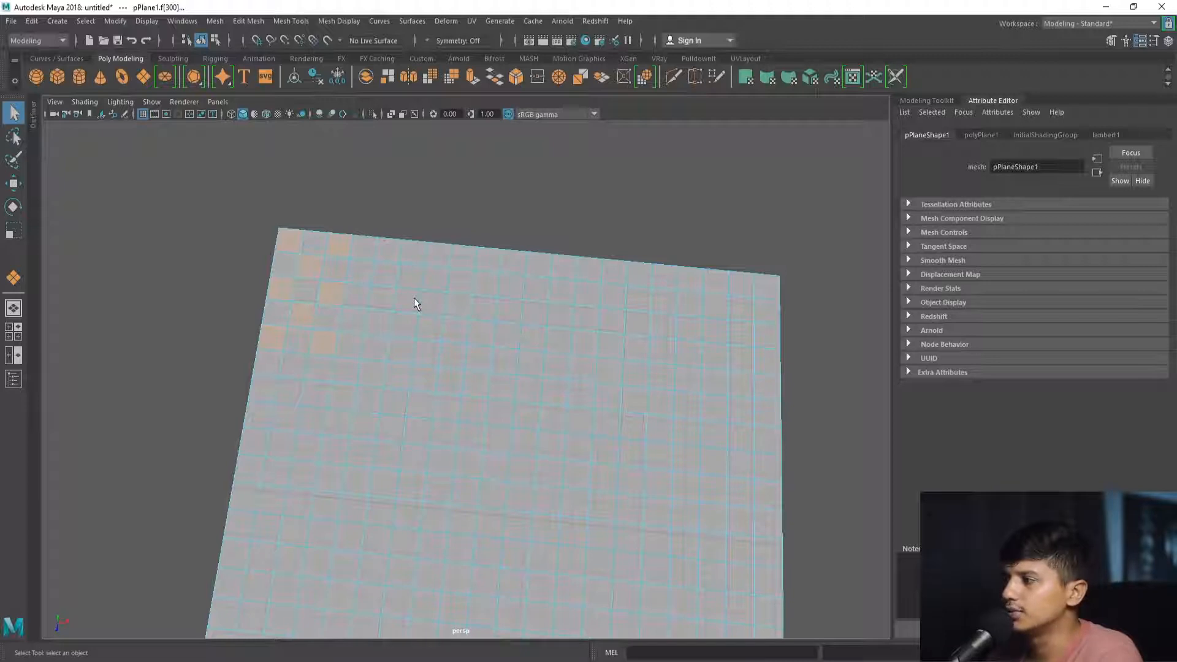
right_click_drag(413, 296, 481, 323, "alt")
left_click_drag(480, 323, 407, 293, "alt")
right_click(405, 289)
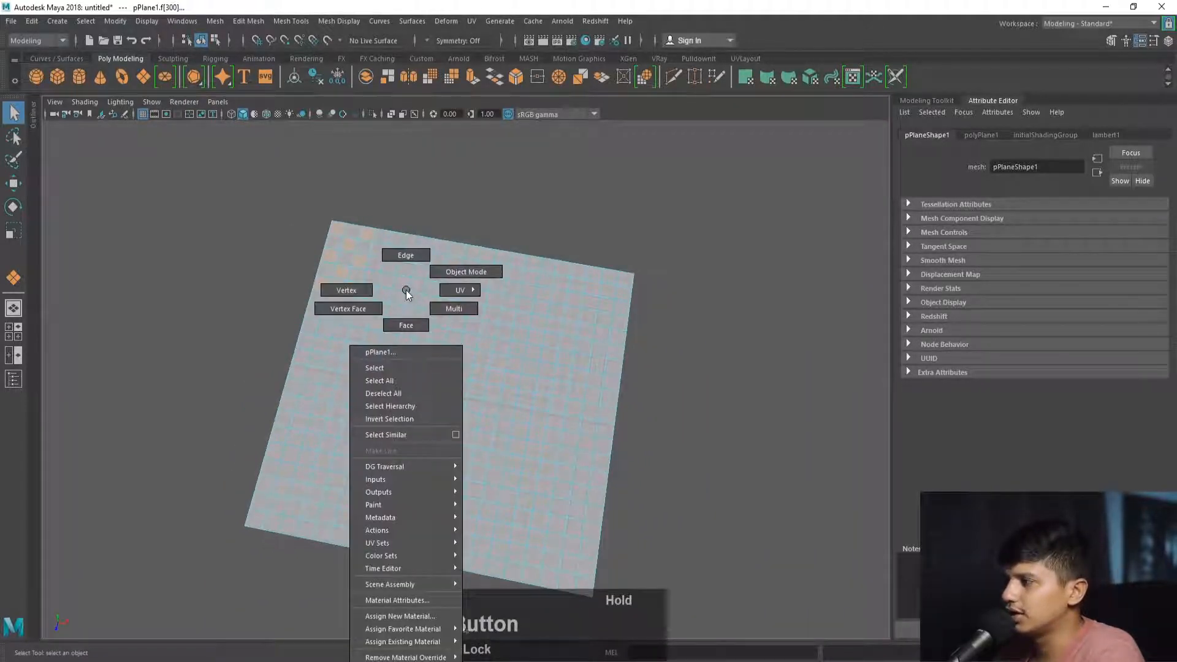
right_click_drag(423, 275, 304, 276, "alt")
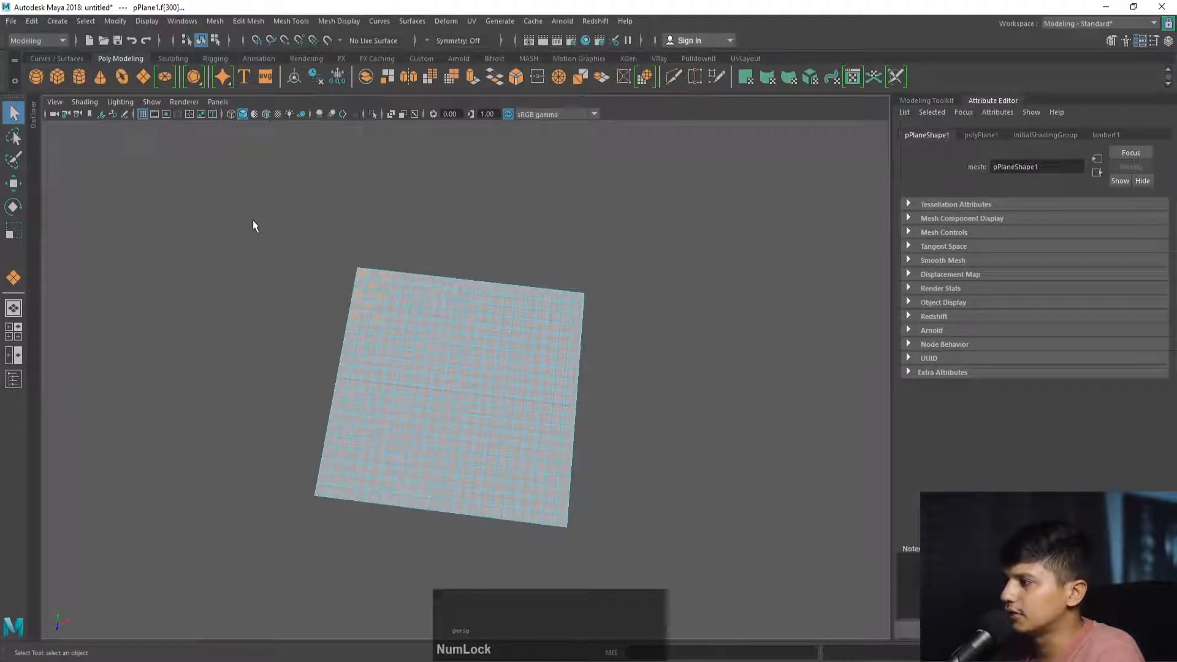
left_click_drag(226, 197, 717, 609)
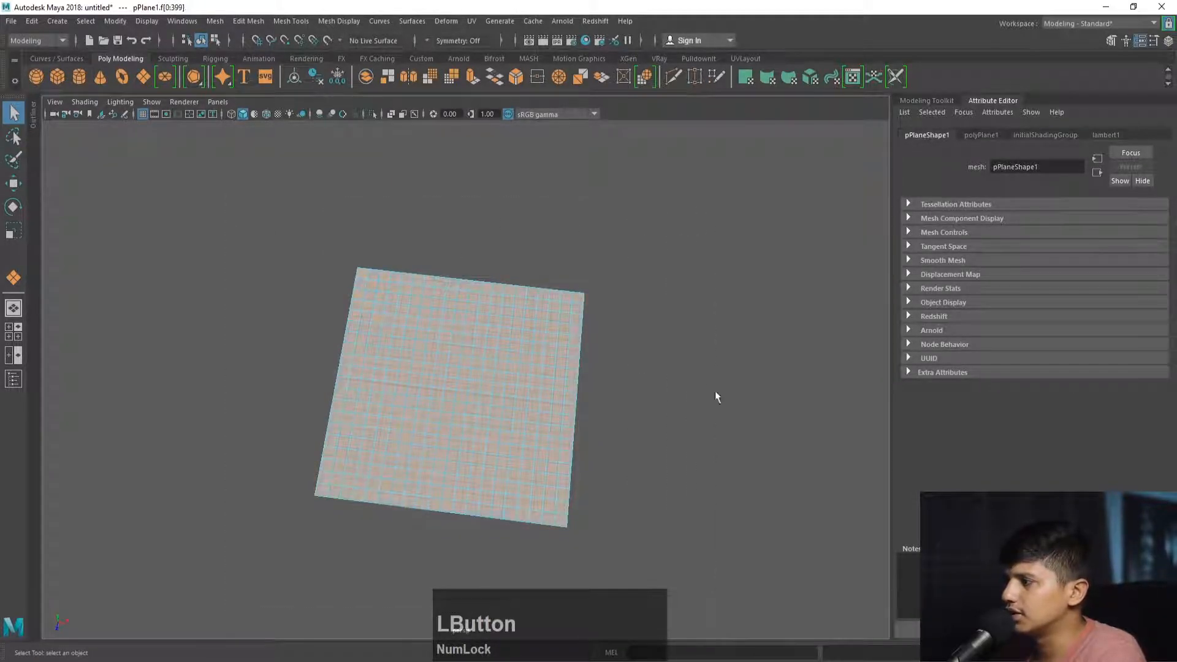
left_click_drag(394, 294, 295, 242, "alt")
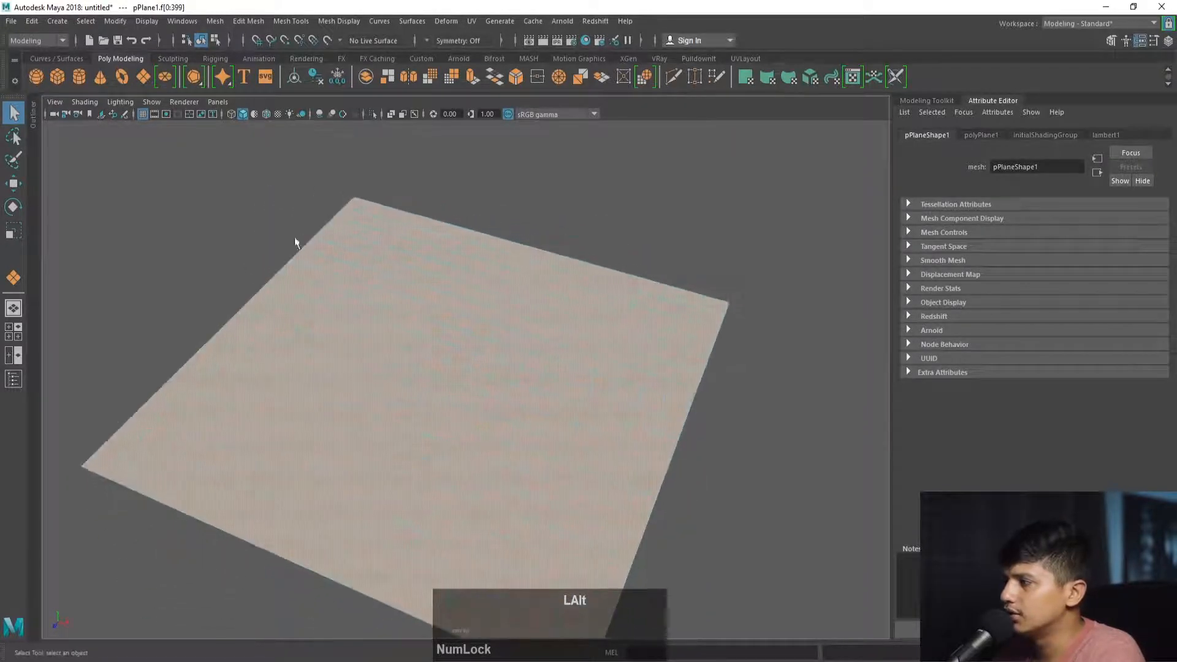
left_click(248, 21)
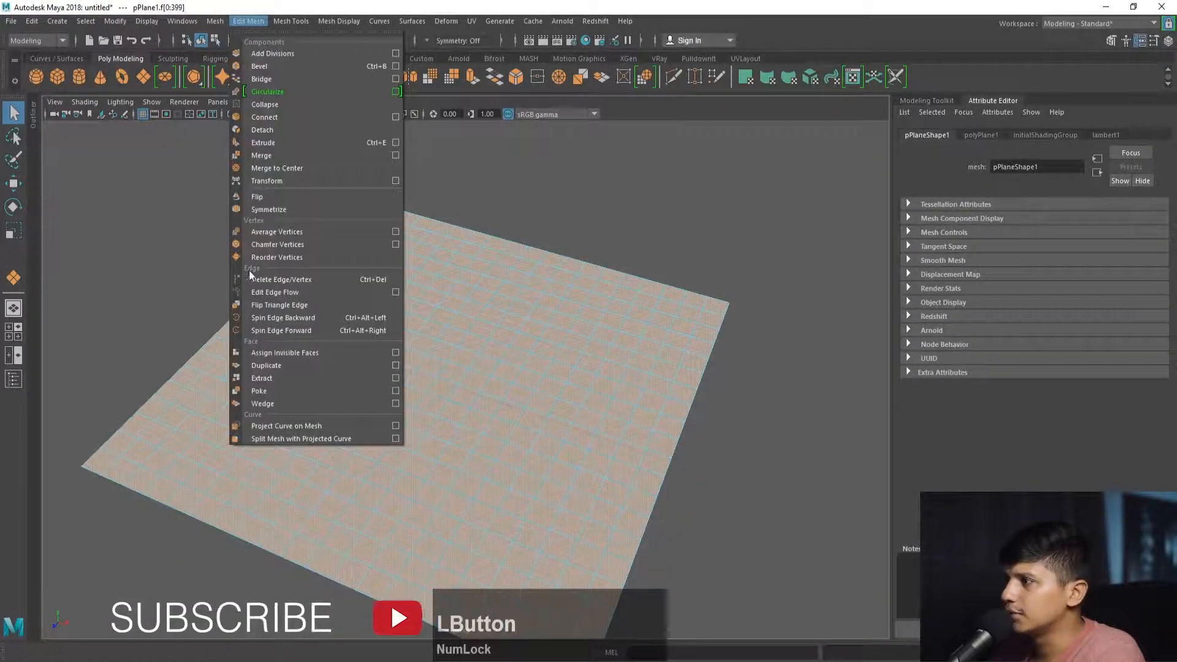
left_click(531, 281)
Switch the plane to edge selection and select all of its edges.
right_click_drag(510, 266, 428, 286, "alt")
left_click_drag(429, 286, 432, 294, "alt")
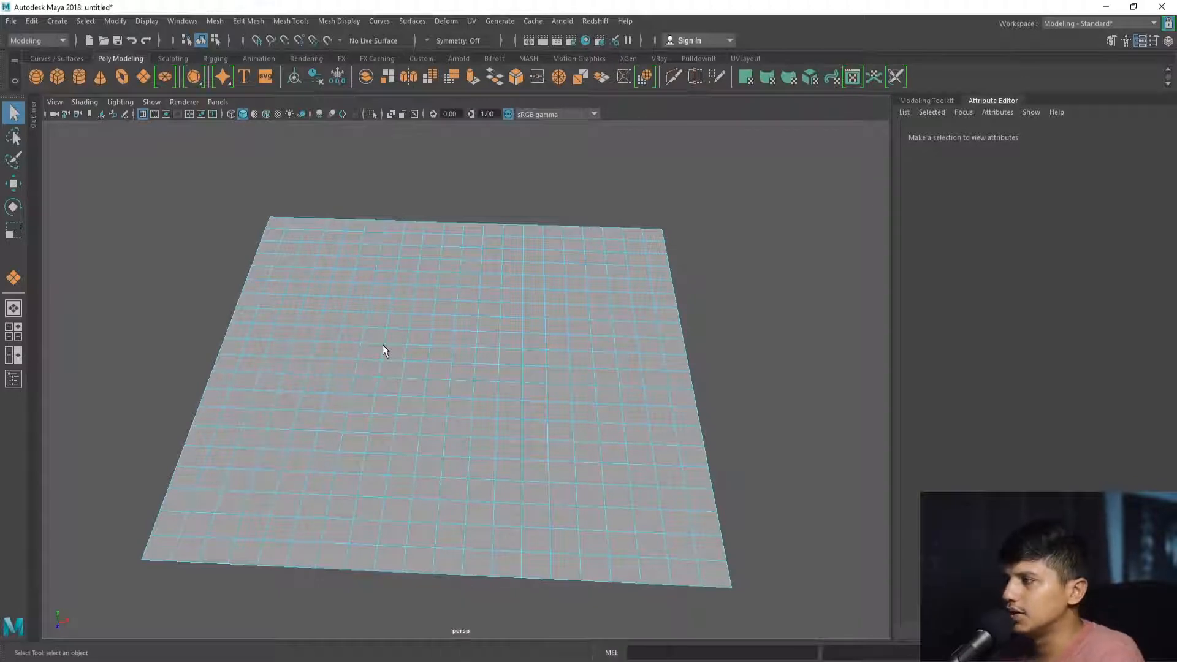
scroll(339, 287, "down", 3)
right_click_drag(420, 311, 382, 289)
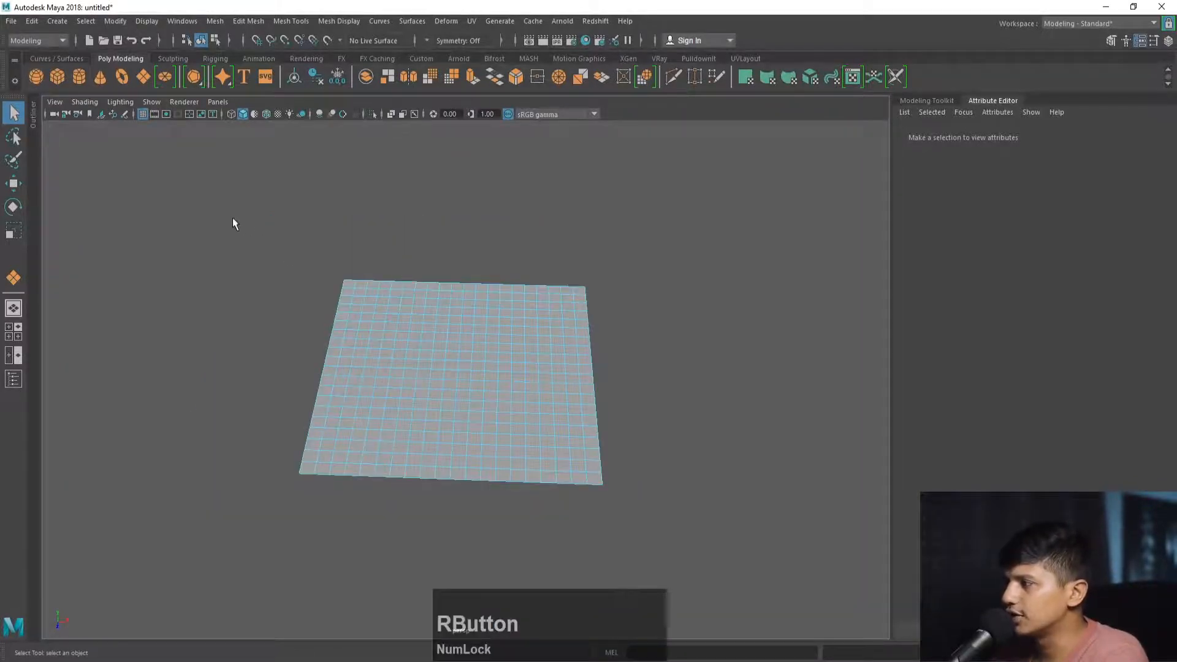
left_click_drag(233, 218, 772, 607)
right_click_drag(423, 349, 362, 341, "alt")
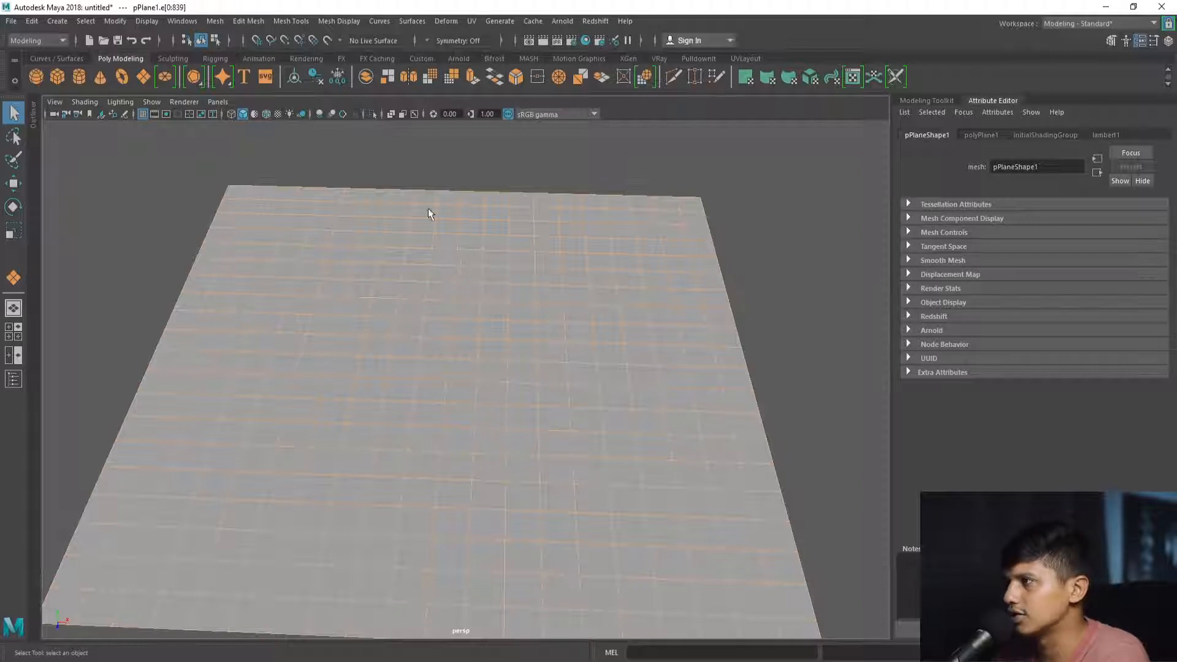
Create a quick select set named cube_edges from the selected edges.
left_click(61, 22)
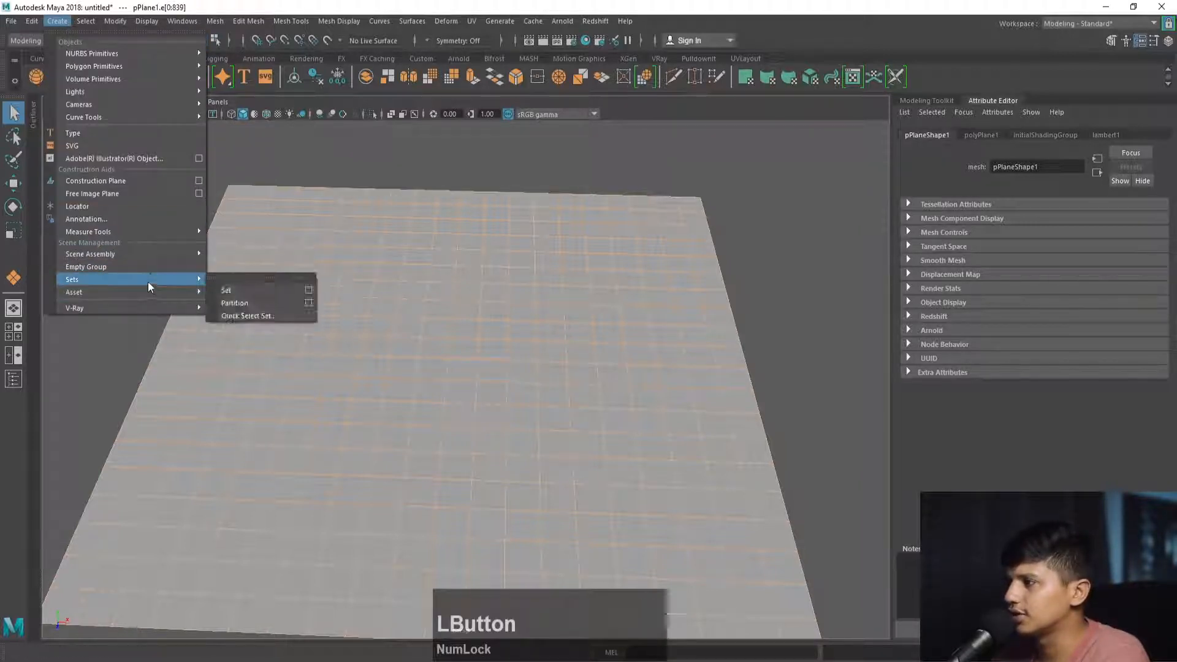
left_click(252, 331)
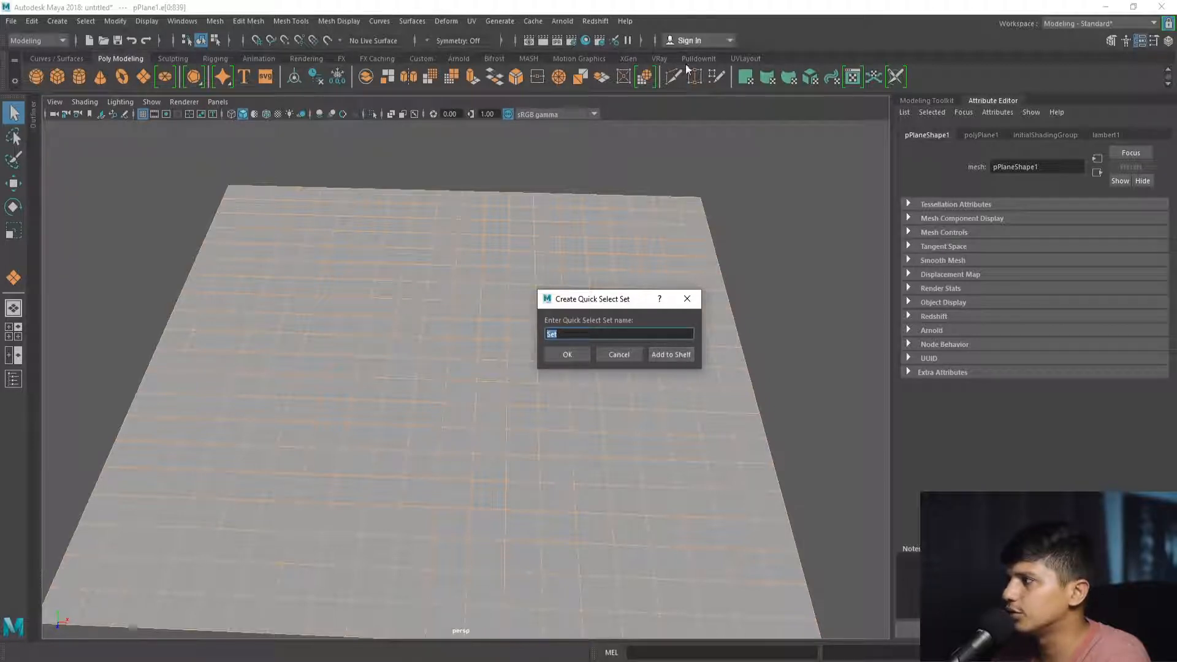
left_click(552, 333)
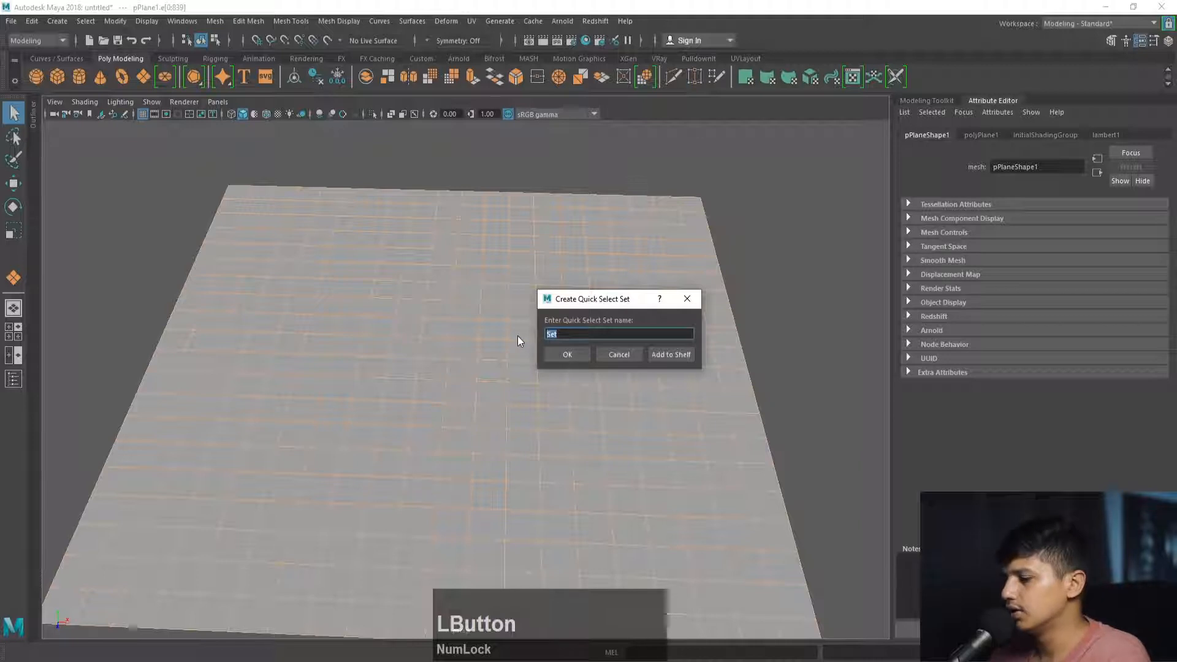
type("cube edge")
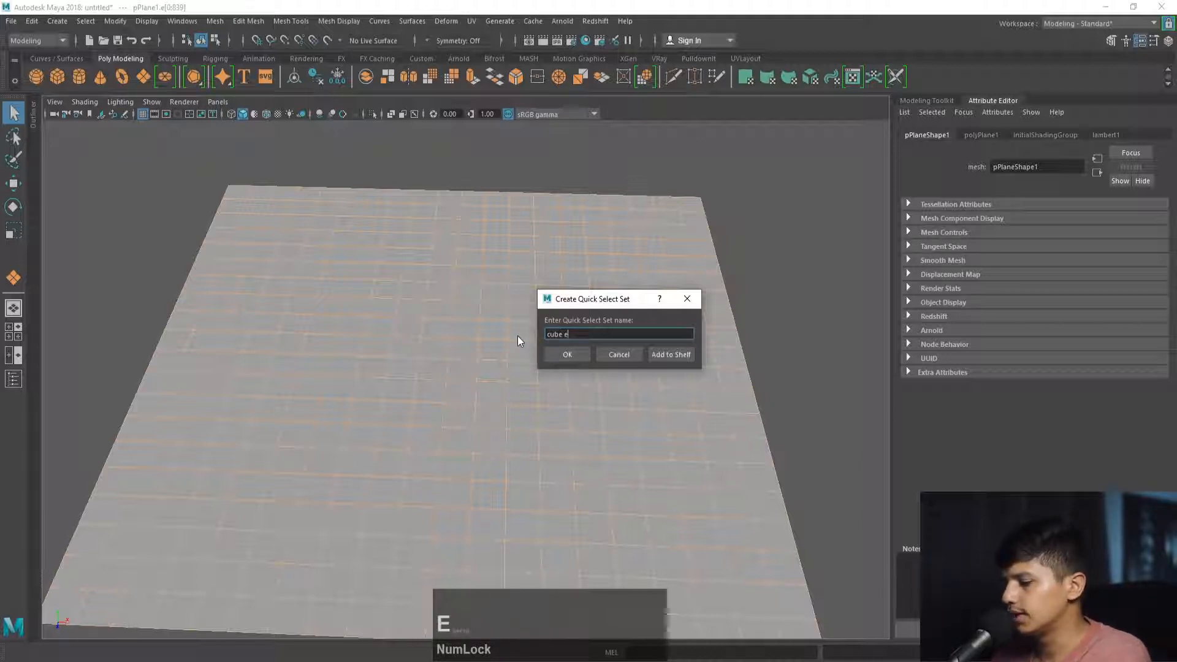
key("BackSpace")
key("BackSpace")
key("BackSpace")
key("BackSpace")
key("BackSpace")
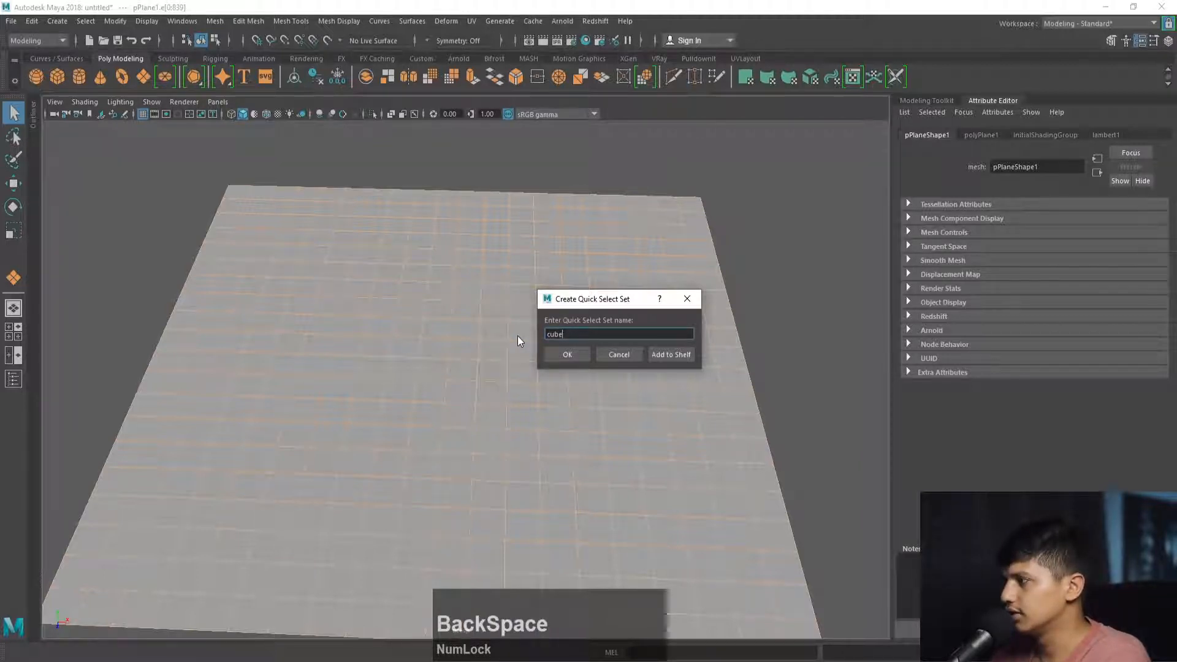
type("_")
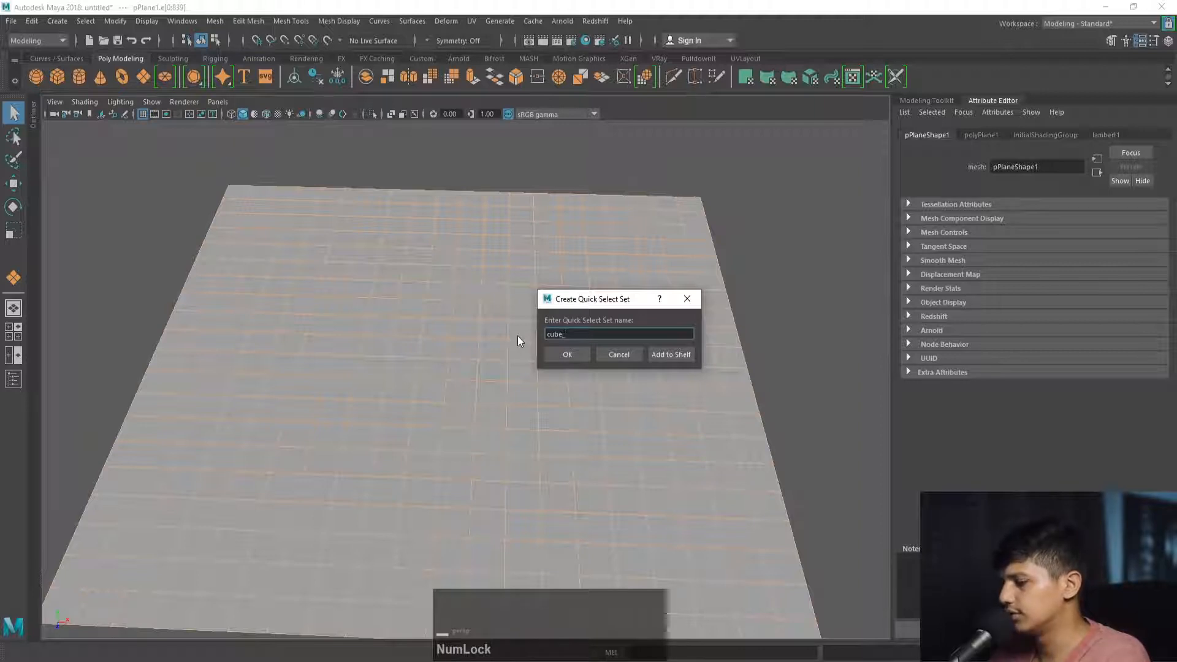
type("edges")
left_click(569, 353)
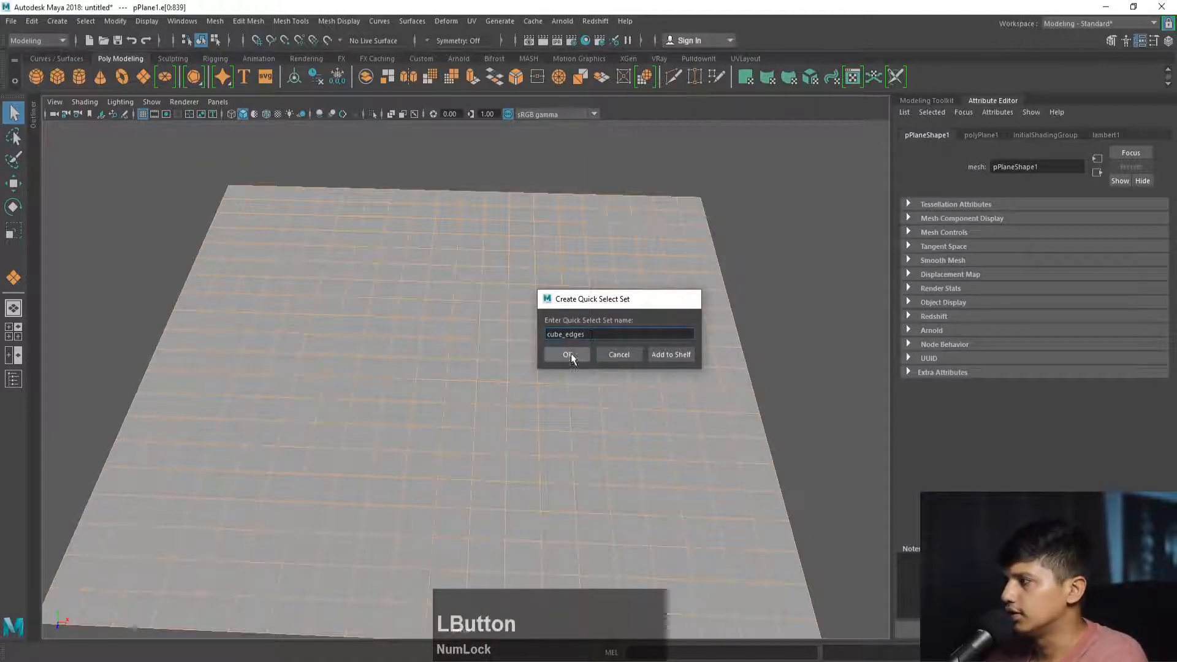
Clear the edge selection, switch the plane to face selection and select all of its faces.
left_click(552, 211)
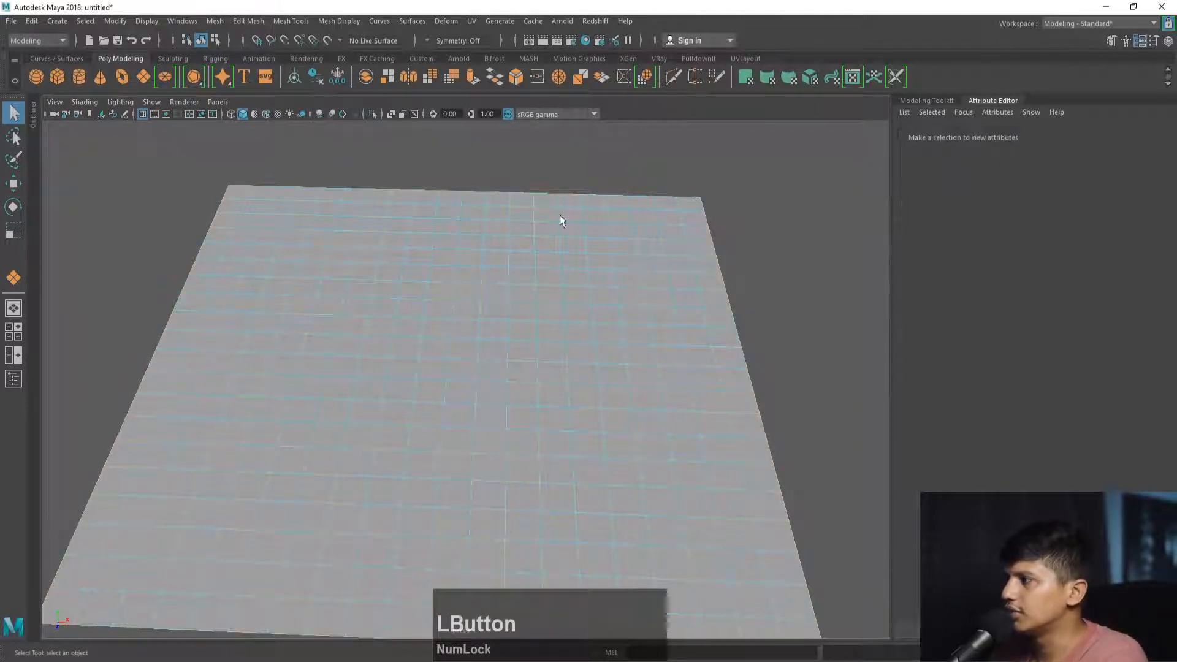
right_click_drag(560, 214, 487, 285, "alt")
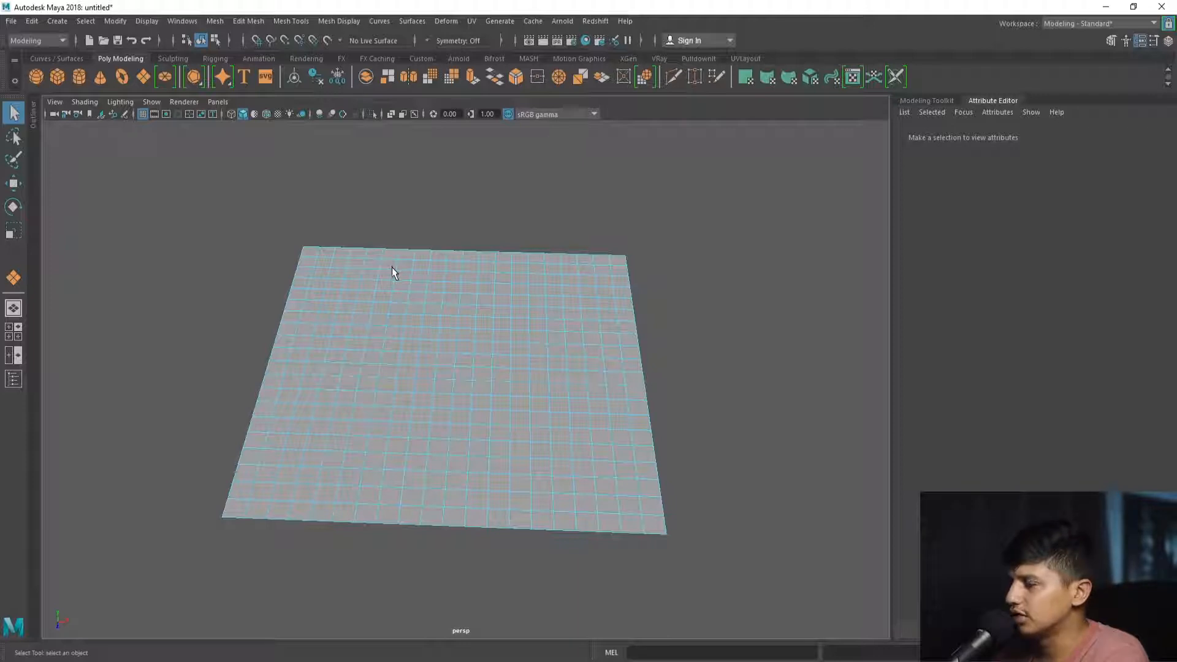
right_click(396, 310)
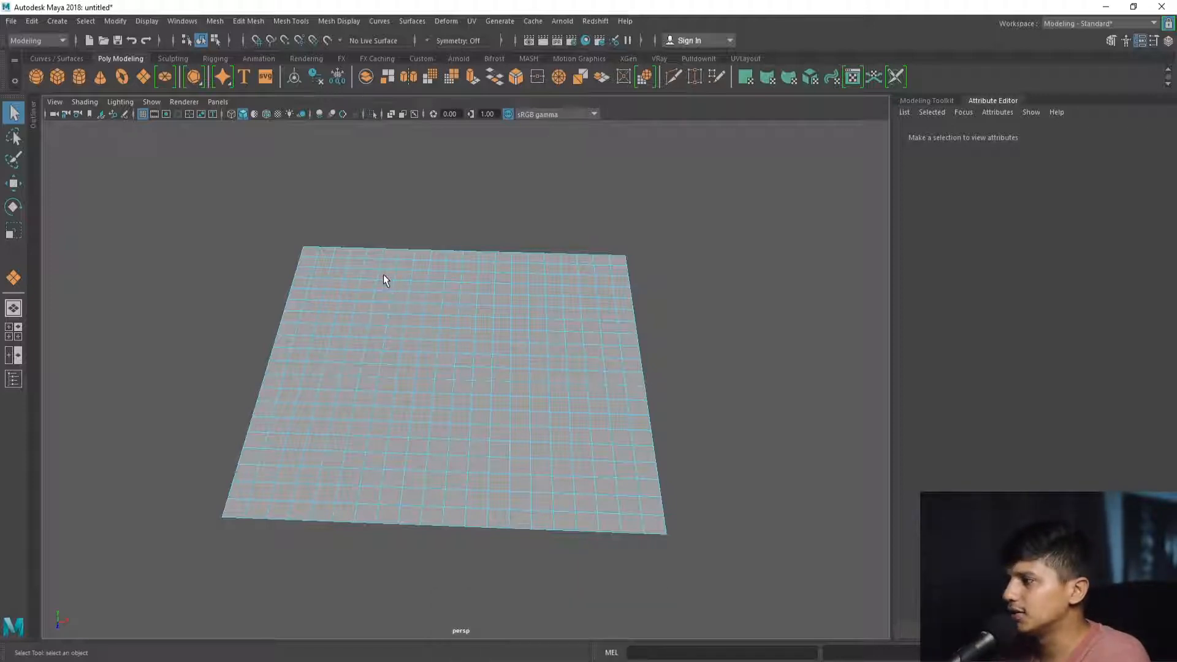
left_click(337, 293)
right_click_drag(386, 276, 388, 311)
left_click_drag(227, 210, 829, 609)
left_click(498, 334)
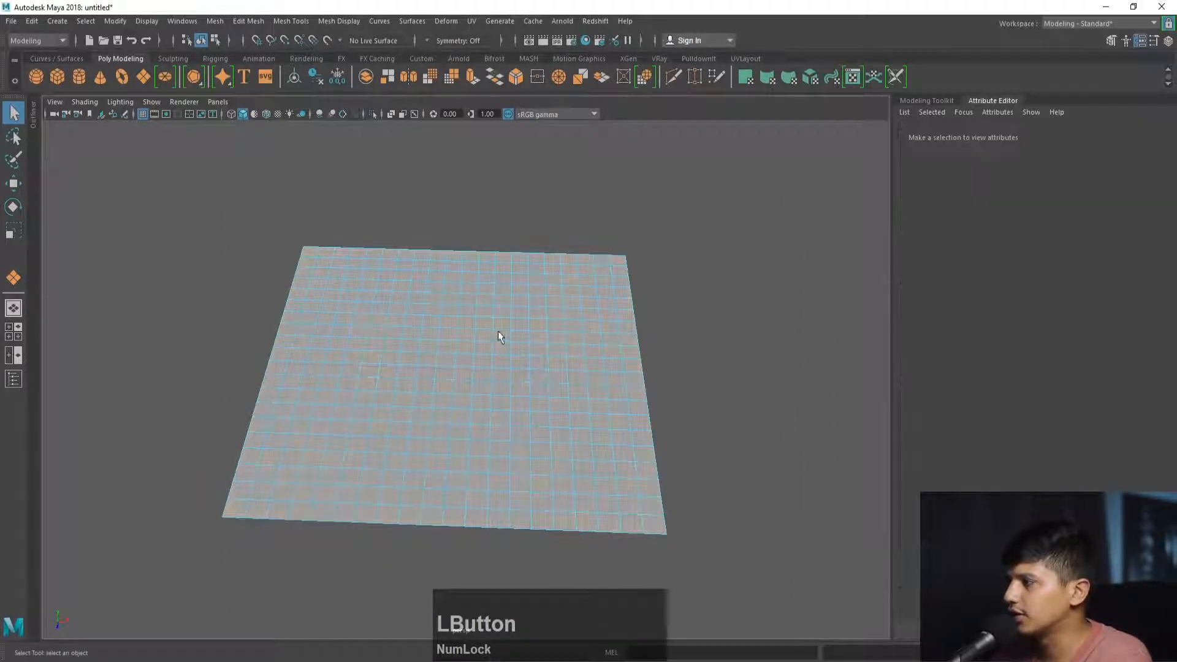
left_click(465, 334)
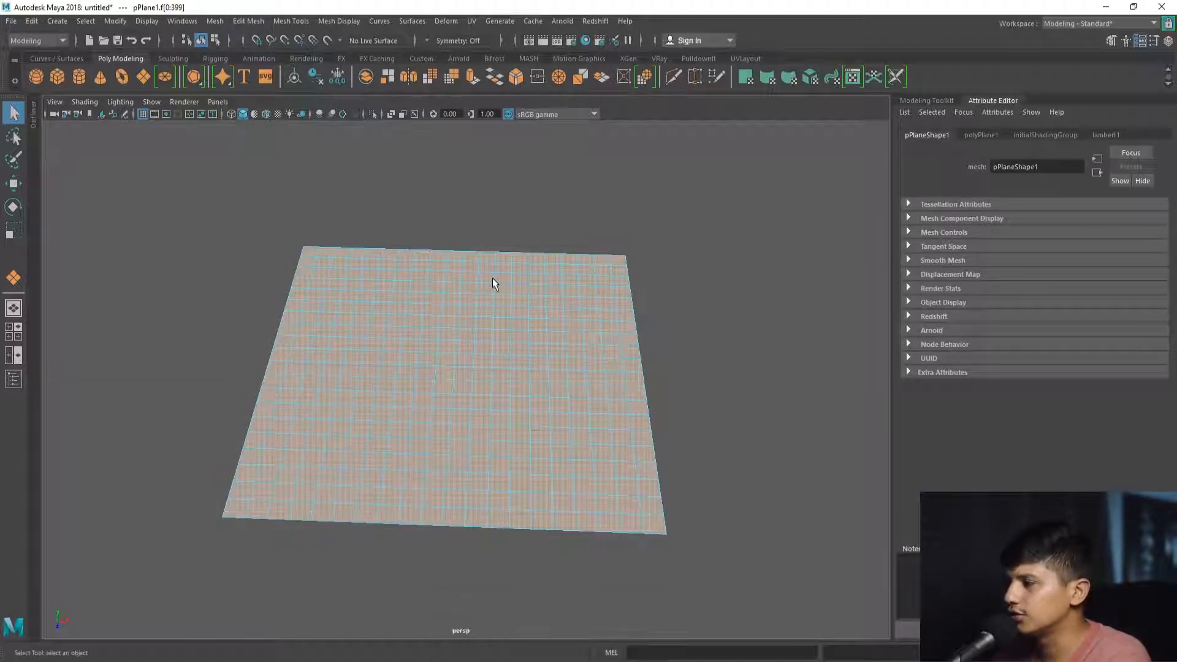
Poke all the selected faces of the plane.
left_click_drag(495, 284, 460, 281, "alt")
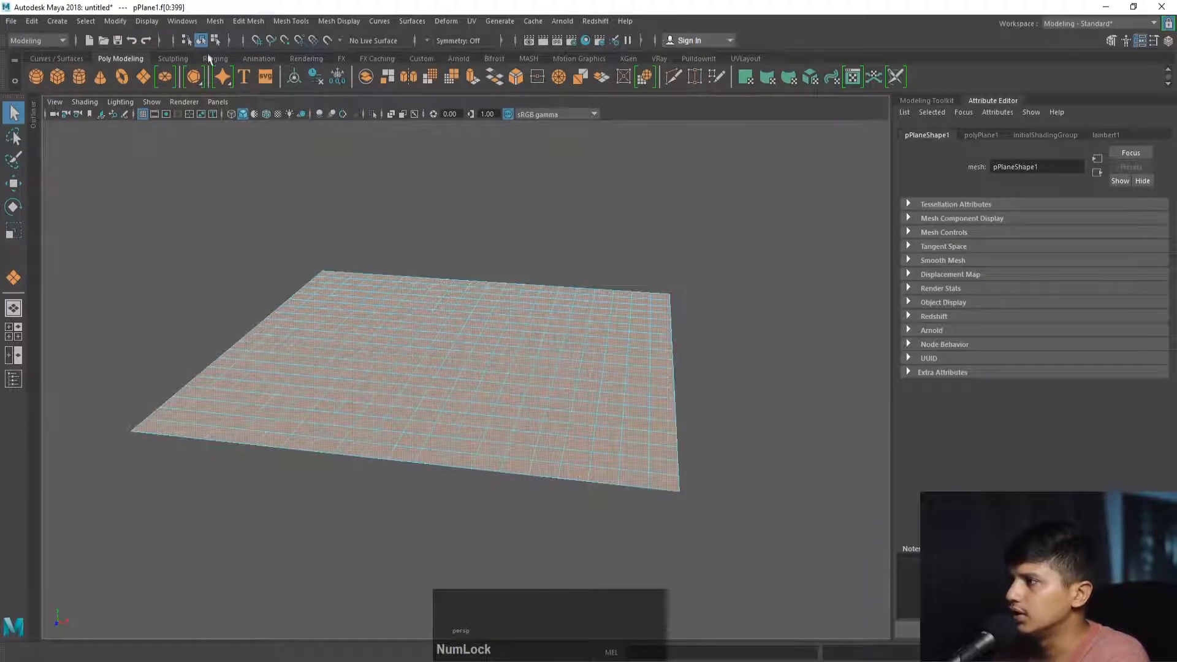
left_click(249, 21)
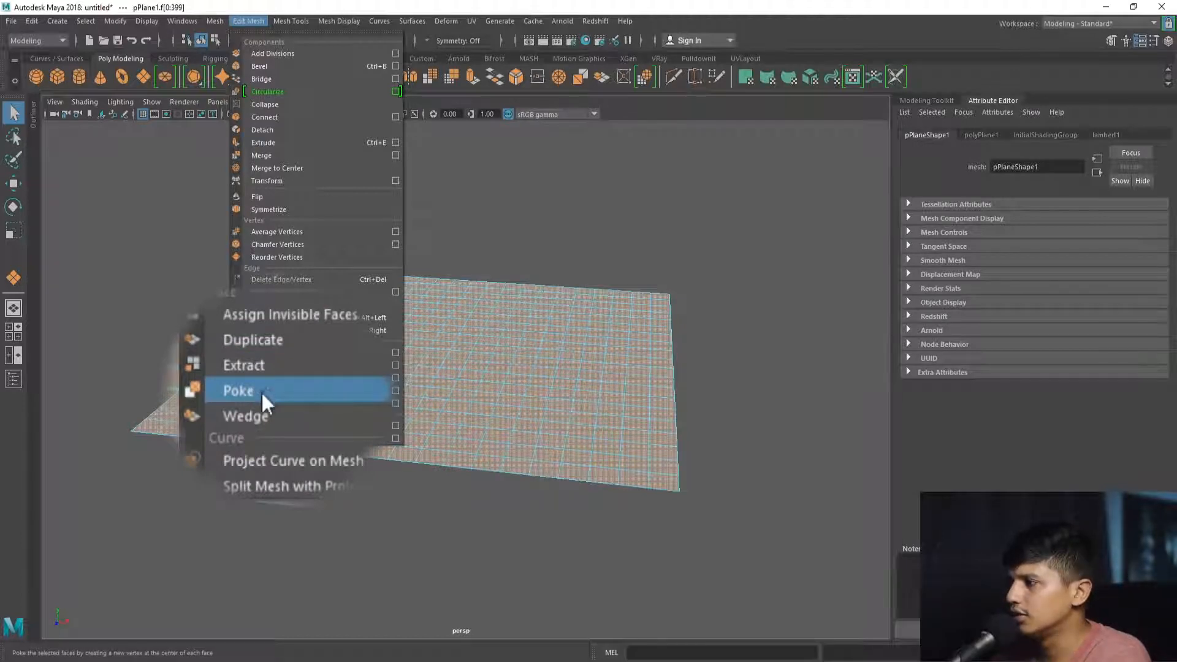
left_click(319, 389)
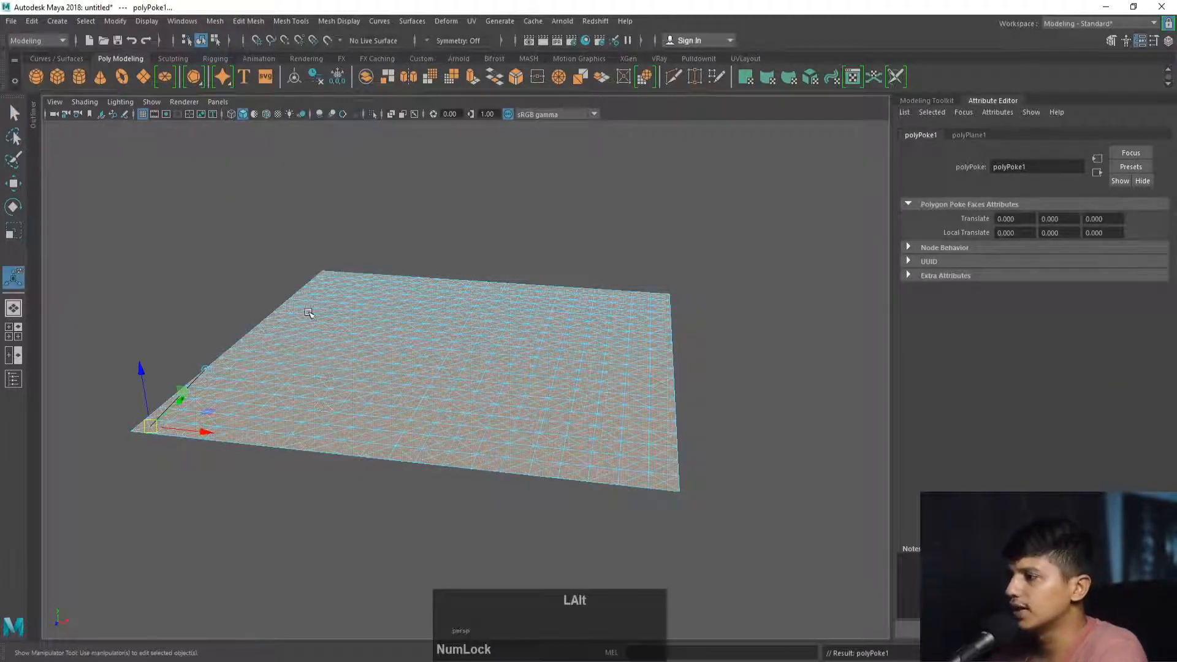
Examine the poked faces up close and from several angles to check how each square is divided.
left_click_drag(309, 313, 313, 343, "alt")
right_click_drag(312, 344, 420, 411, "alt")
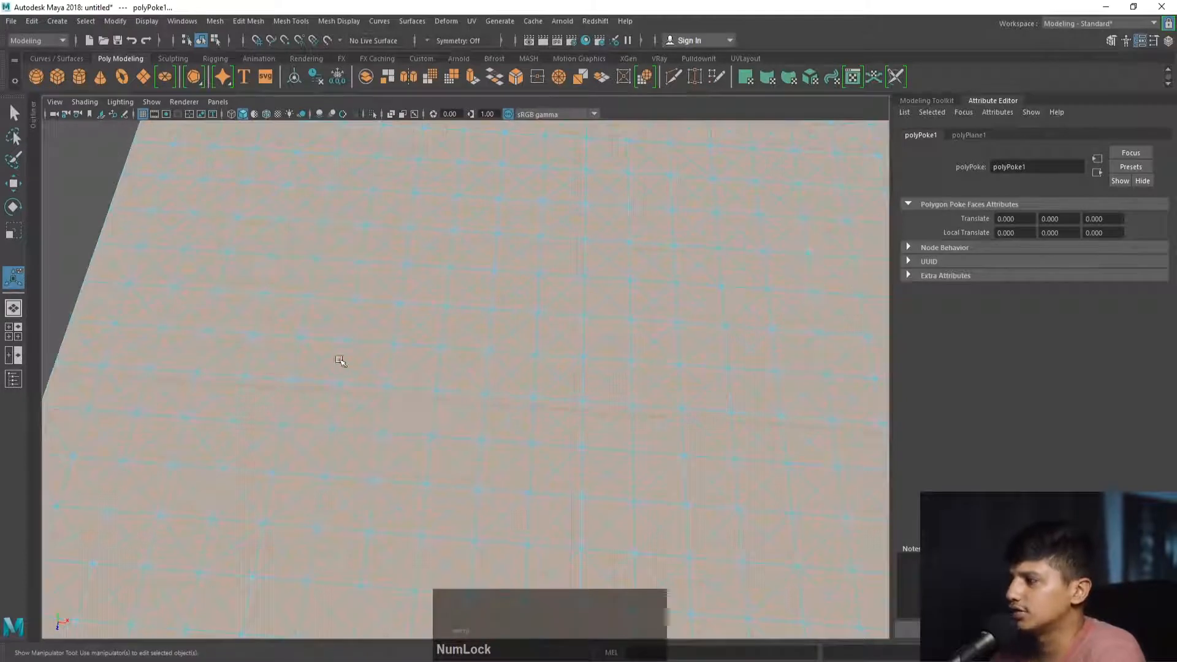
right_click_drag(340, 360, 448, 434, "alt")
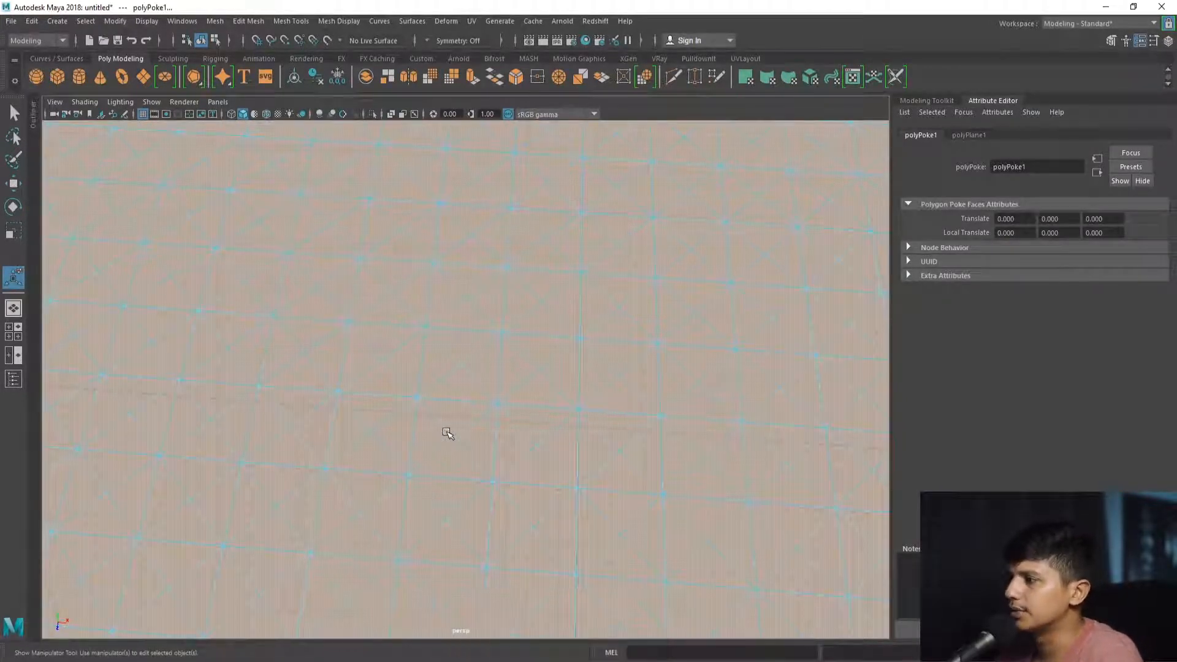
right_click_drag(288, 362, 432, 405, "alt")
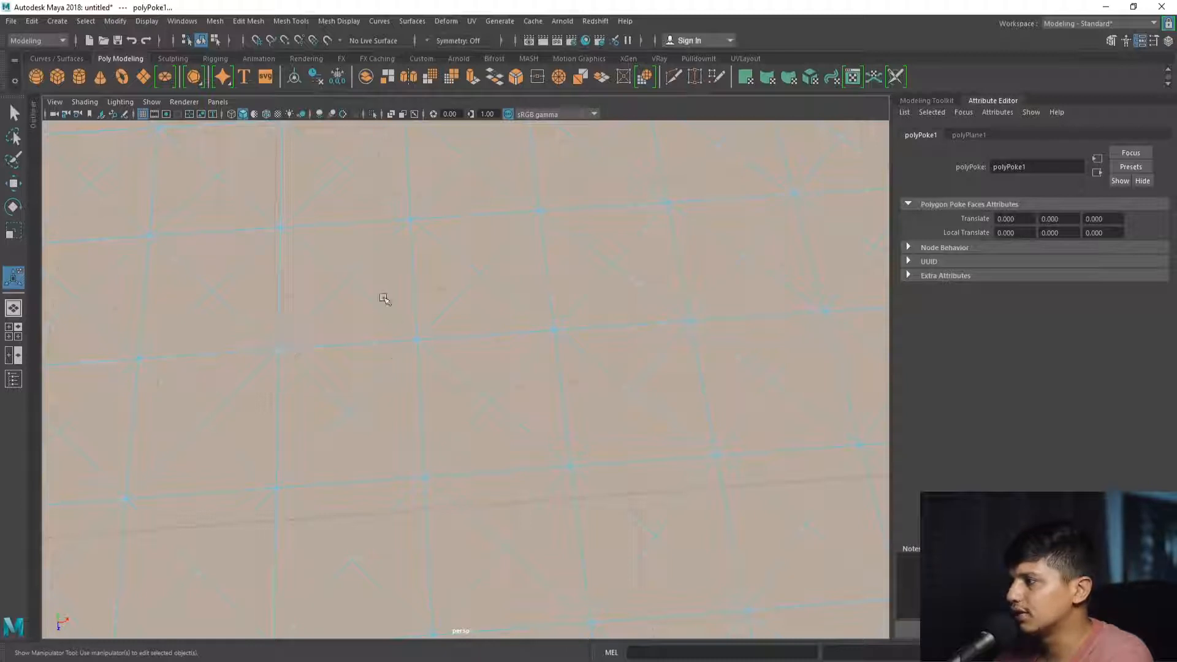
left_click_drag(499, 331, 395, 366, "alt")
right_click_drag(396, 366, 190, 276, "alt")
left_click_drag(389, 336, 352, 341, "alt")
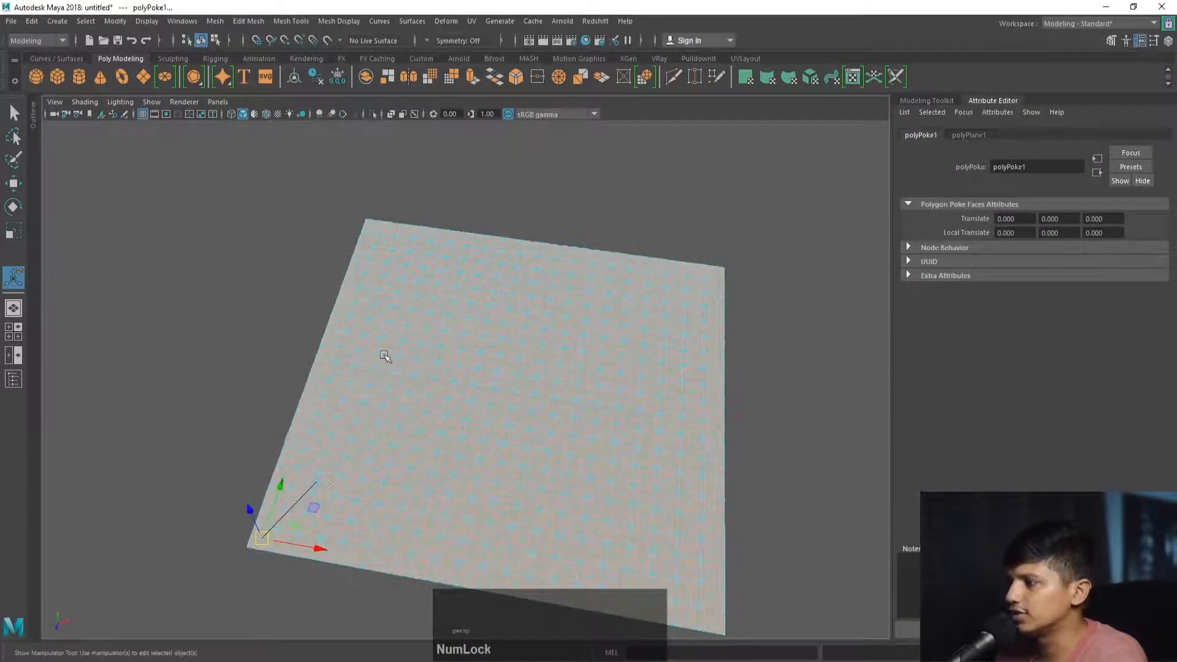
Return the poked plane to object selection and recall its original grid edges with the cube_edges quick select set.
right_click_drag(402, 307, 441, 289)
left_click(436, 295)
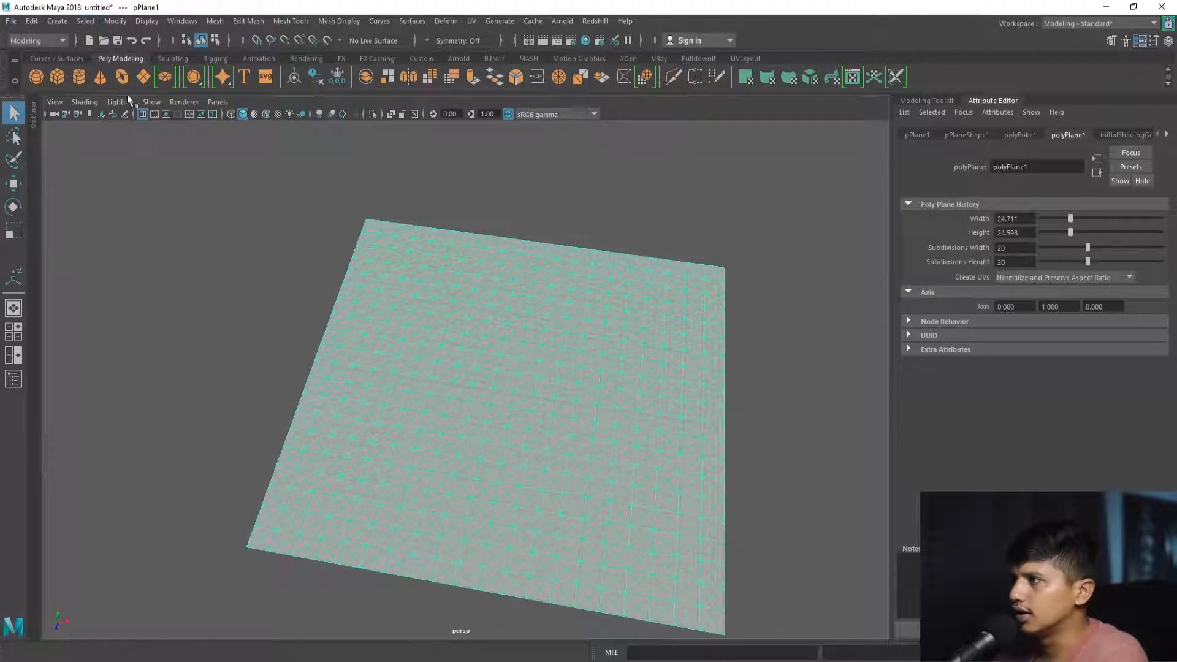
left_click(92, 25)
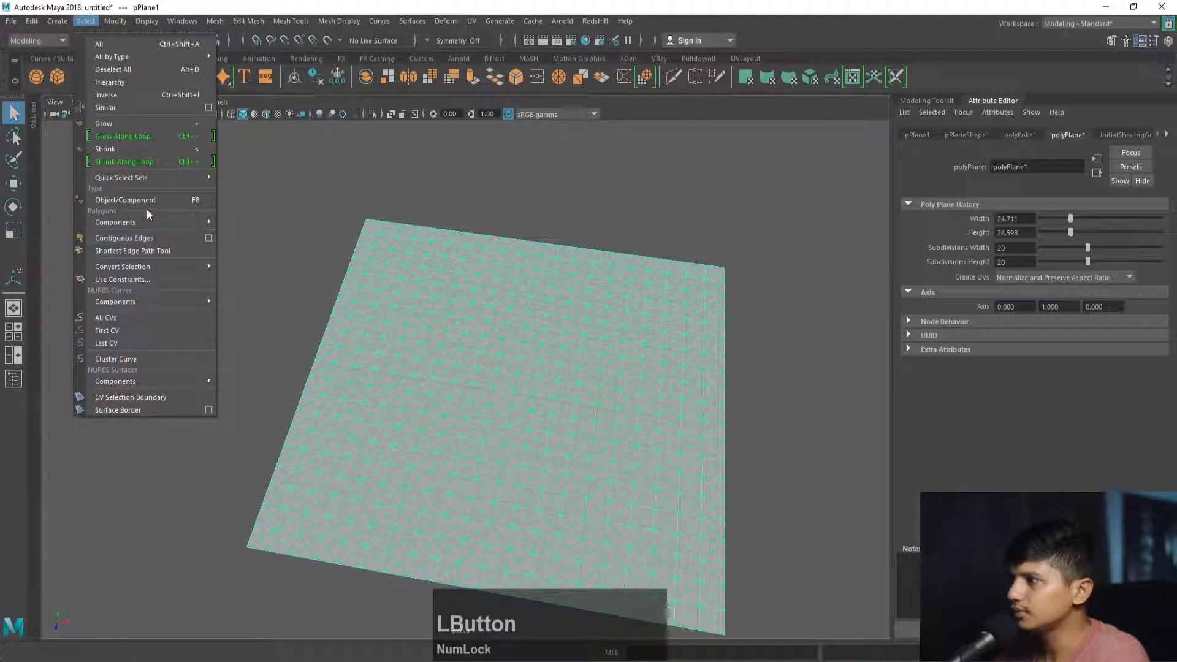
mouse_move(136, 184)
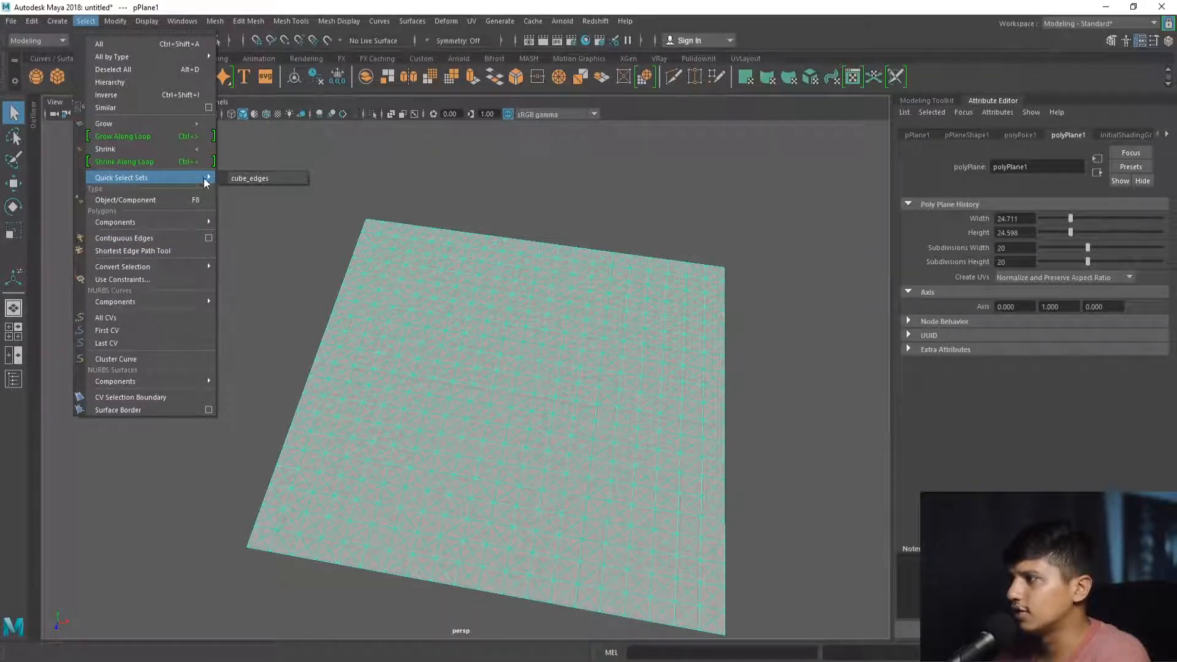
left_click(251, 179)
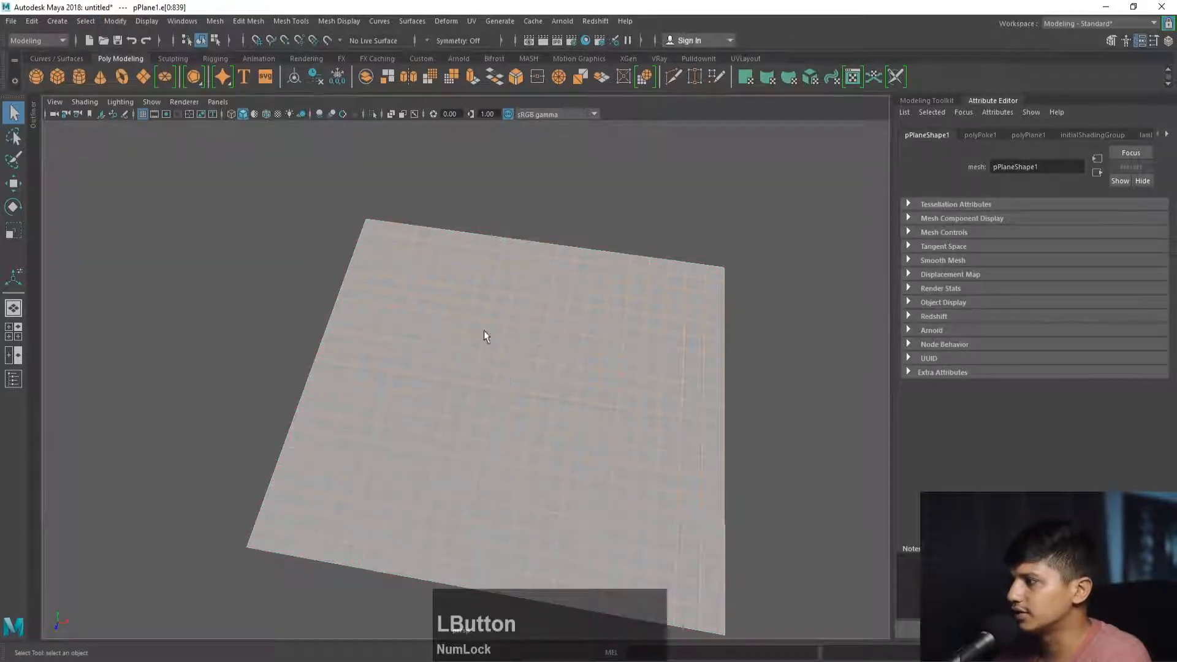
Delete the recalled grid edges with Delete Edge/Vertex and return the plane to object selection.
left_click_drag(506, 341, 407, 368, "alt")
middle_click_drag(407, 368, 352, 365, "alt")
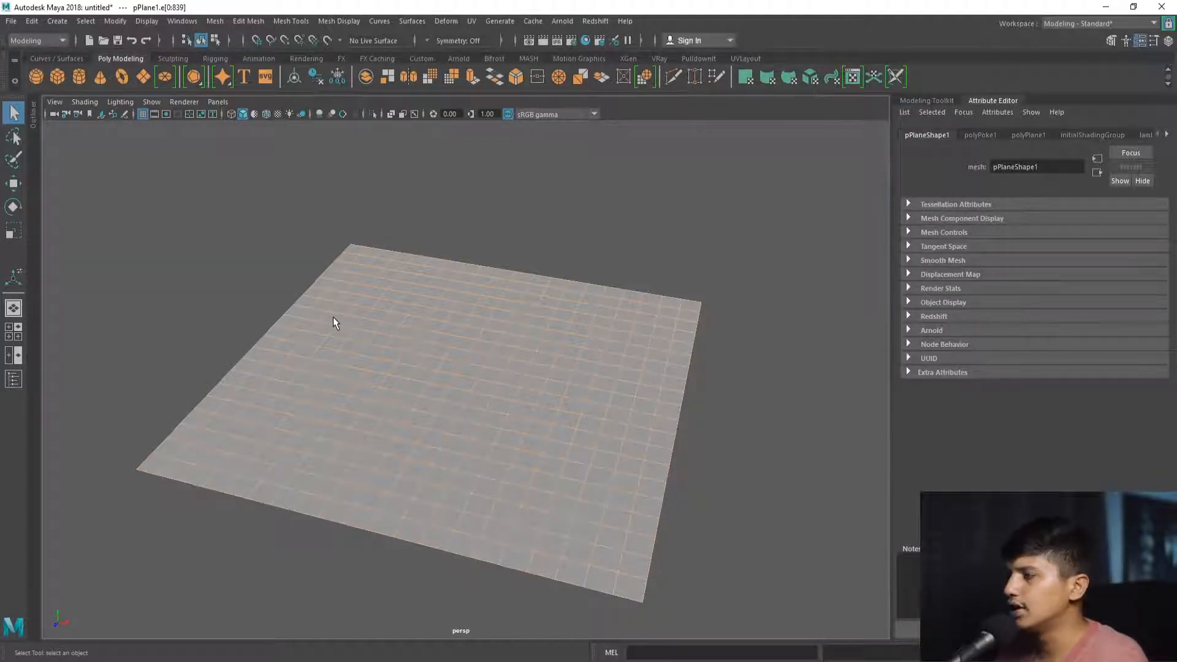
left_click(249, 19)
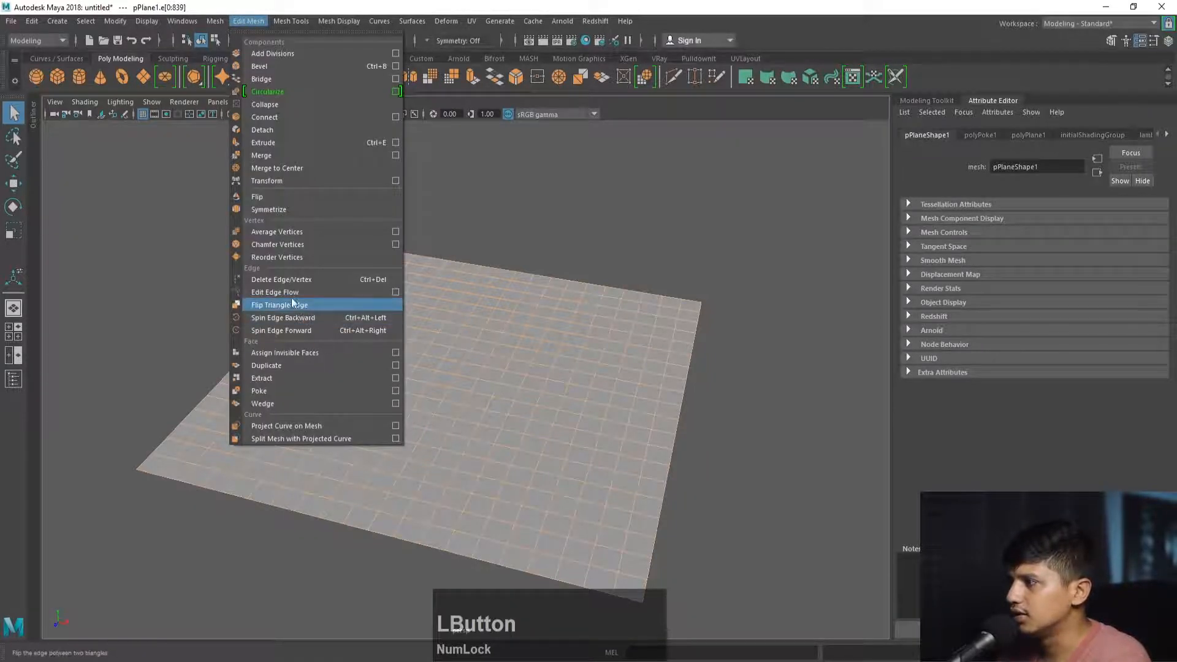
left_click(386, 273)
right_click(389, 296)
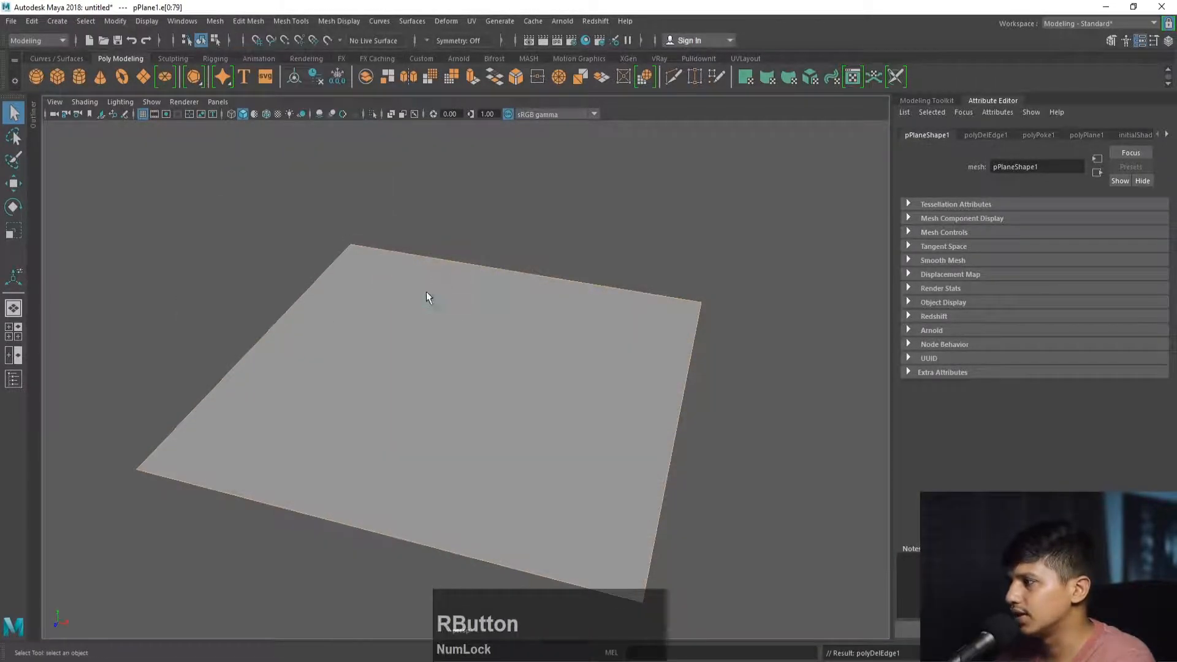
left_click(399, 322)
left_click_drag(400, 323, 549, 502, "alt")
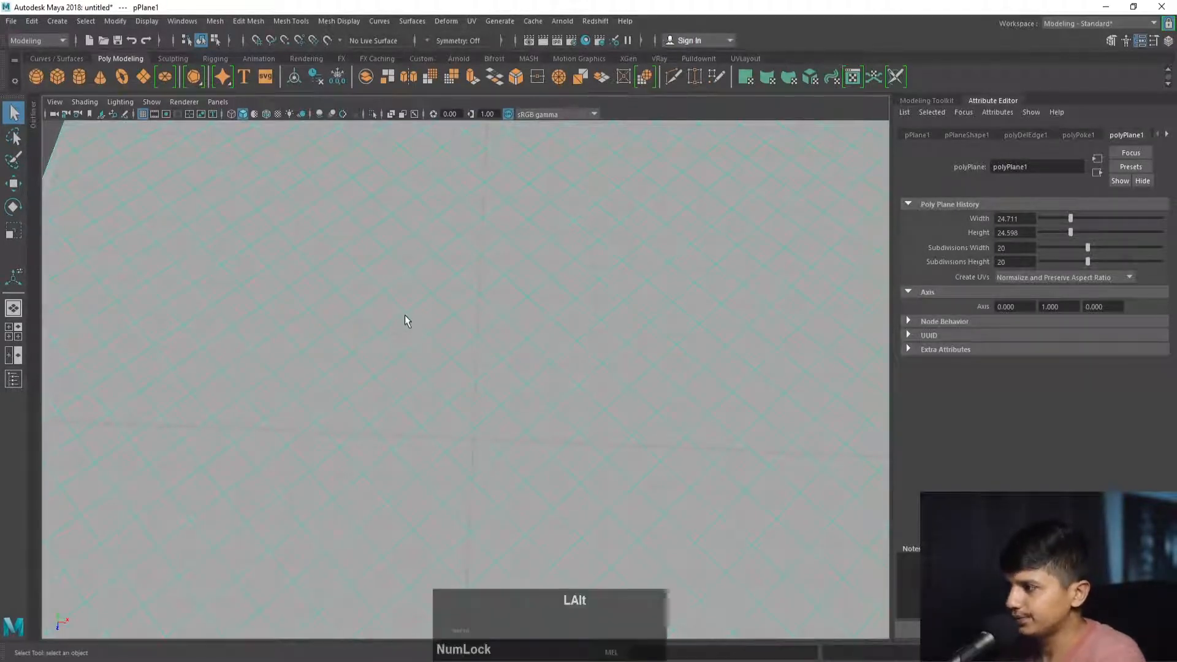
scroll(405, 319, "down", 5)
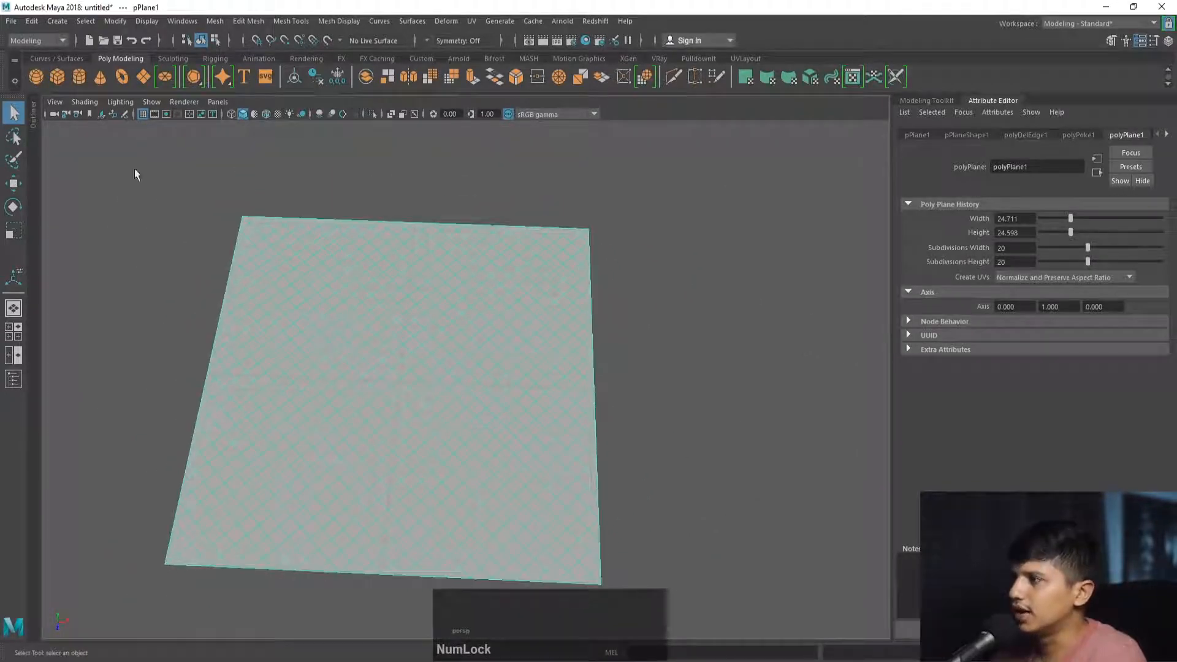
Create a second polygon plane, about 26.2 by 25 units, beside the first with 20 subdivisions in width and height.
left_click(143, 76)
right_click_drag(392, 213, 289, 192, "alt")
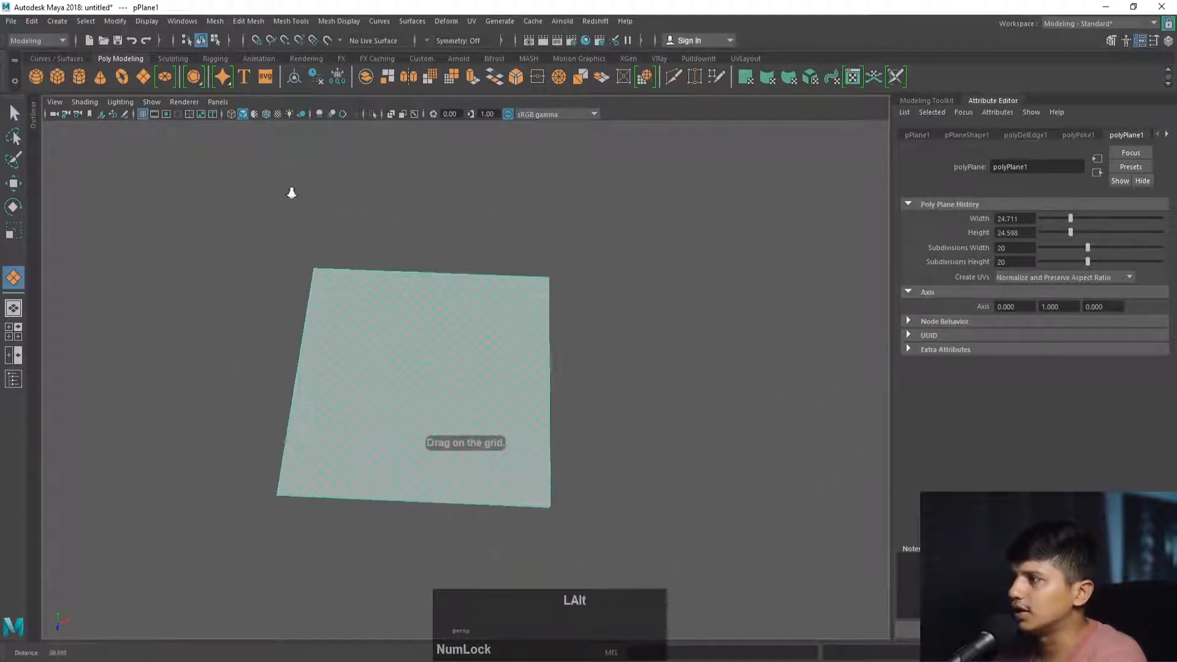
left_click_drag(288, 192, 244, 223, "alt")
left_click_drag(393, 261, 643, 487)
left_click(1015, 248)
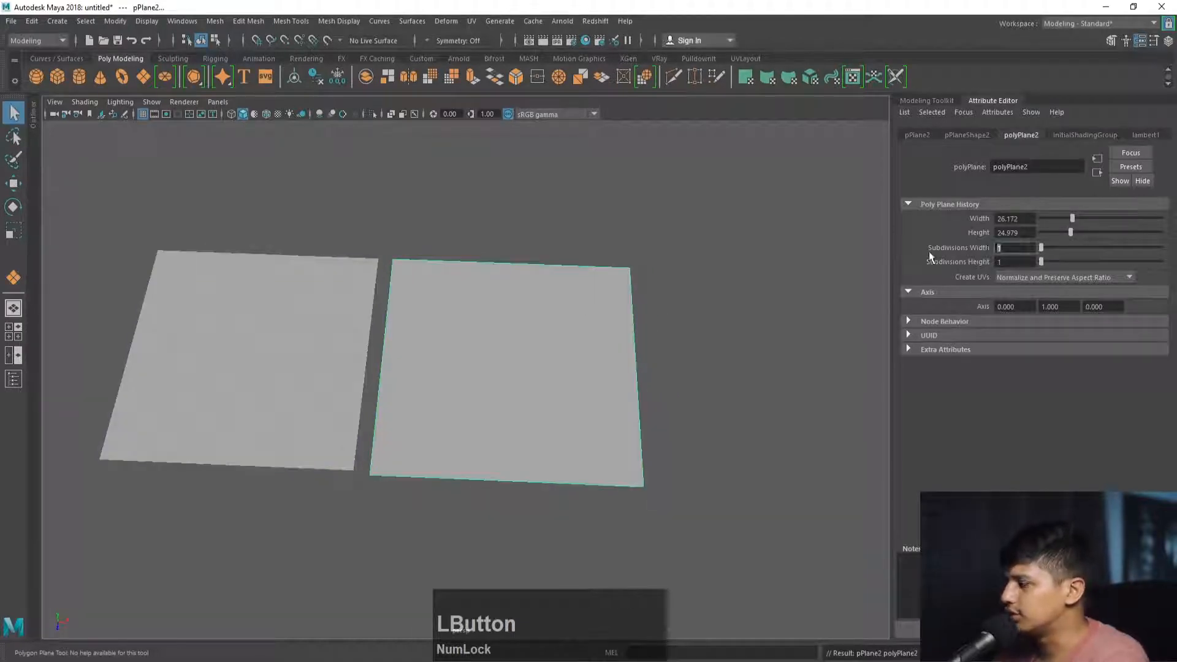
type("20")
key("Tab")
type("20")
key("Return")
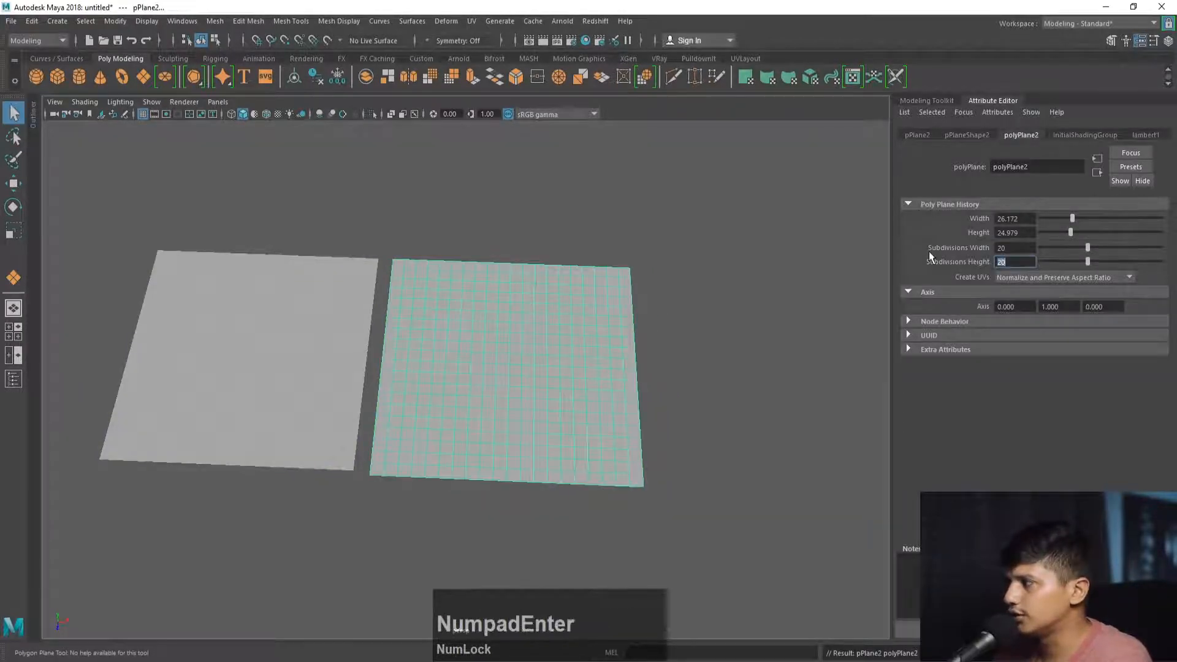
Switch the second plane to vertex selection and select all of its vertices.
right_click_drag(543, 273, 651, 344, "alt")
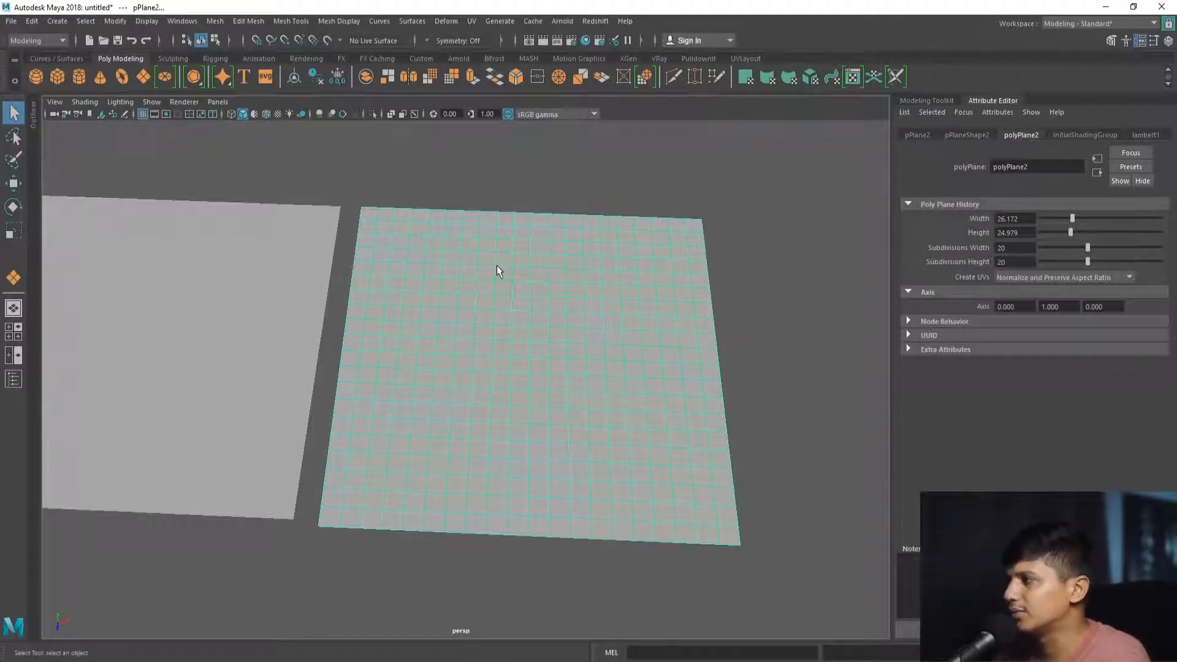
right_click_drag(497, 270, 507, 386)
left_click(445, 299)
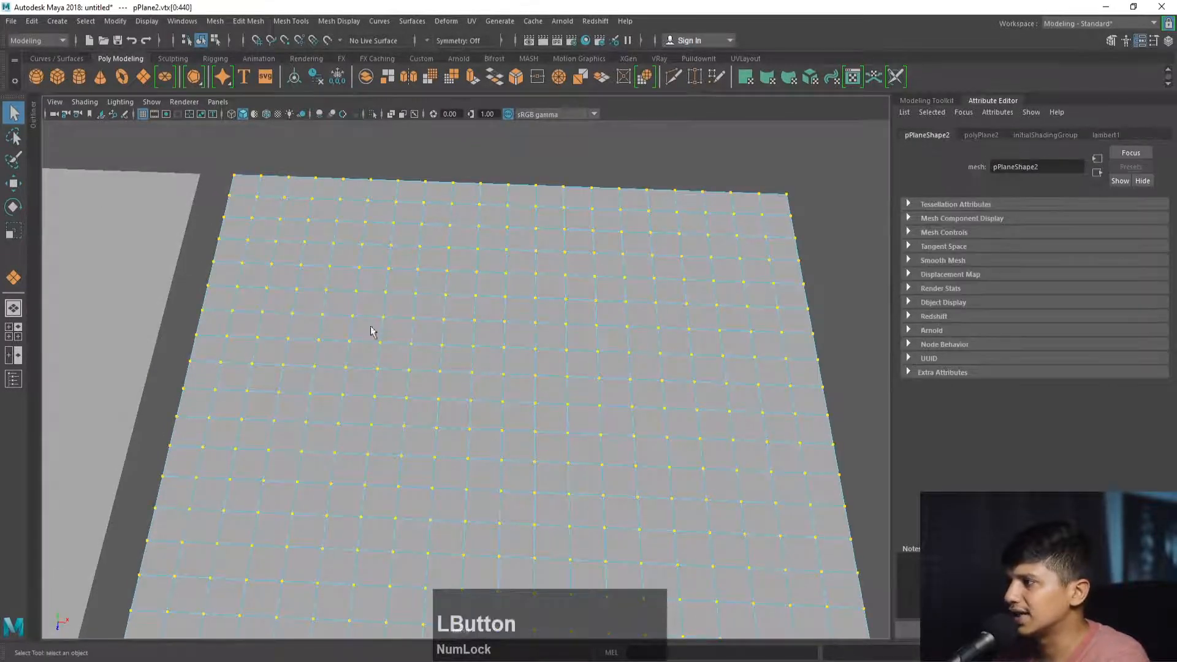
Chamfer all the selected vertices with the default options, using a width of 0.25 and keeping the chamfered faces.
left_click(239, 23)
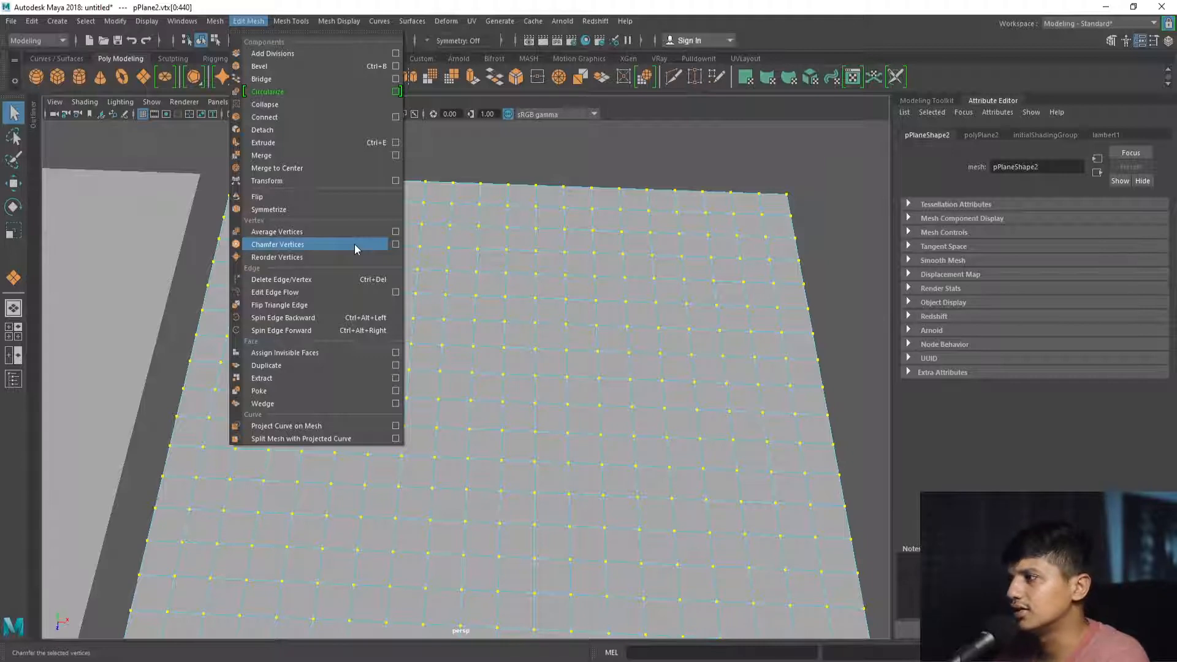
left_click(395, 244)
left_click_drag(667, 130, 521, 165)
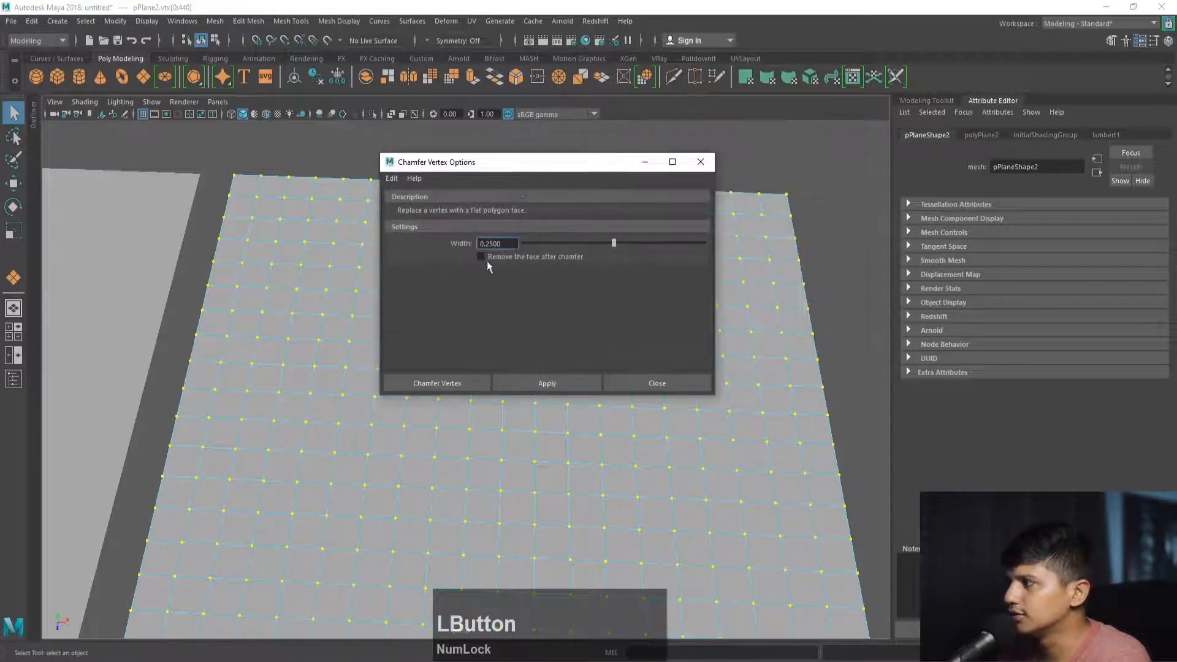
left_click(393, 179)
left_click(408, 204)
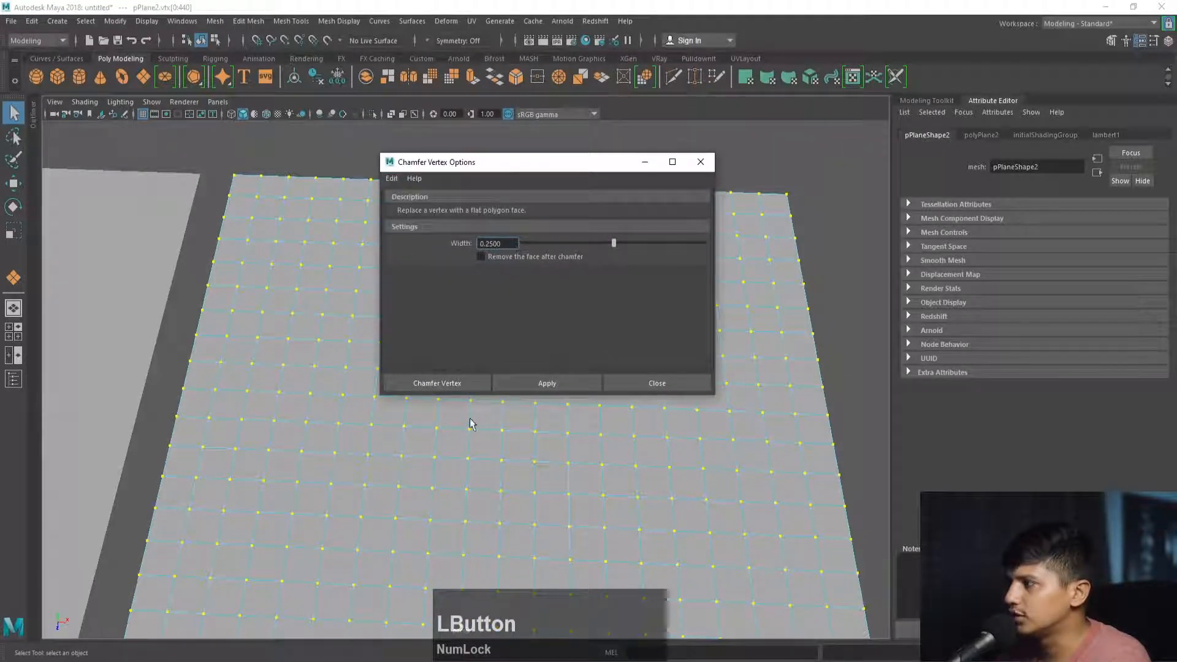
left_click(506, 243)
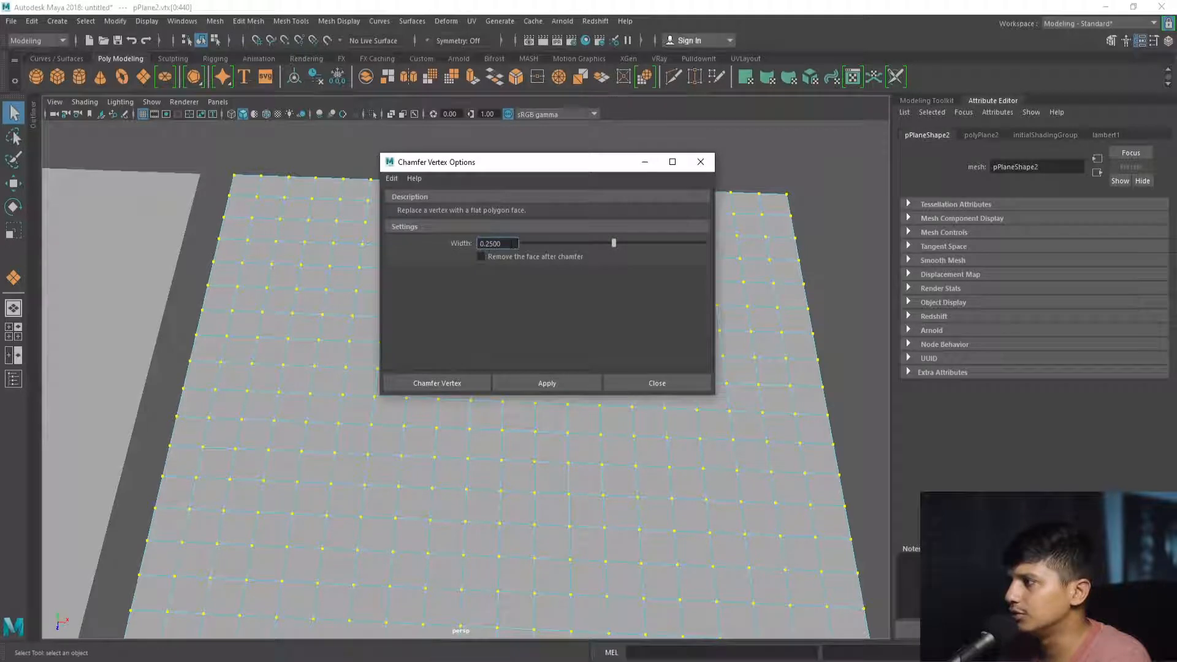
left_click(460, 384)
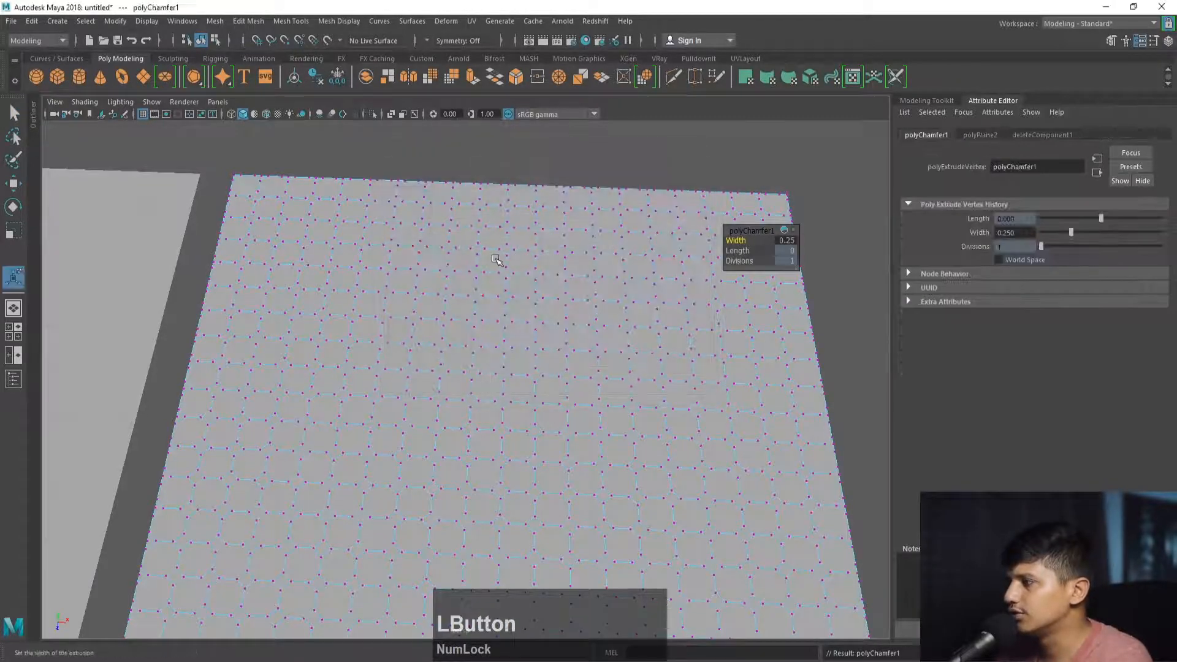
Reduce the vertex chamfer width to 0.155 on the second plane.
middle_click_drag(515, 313, 462, 302, "alt")
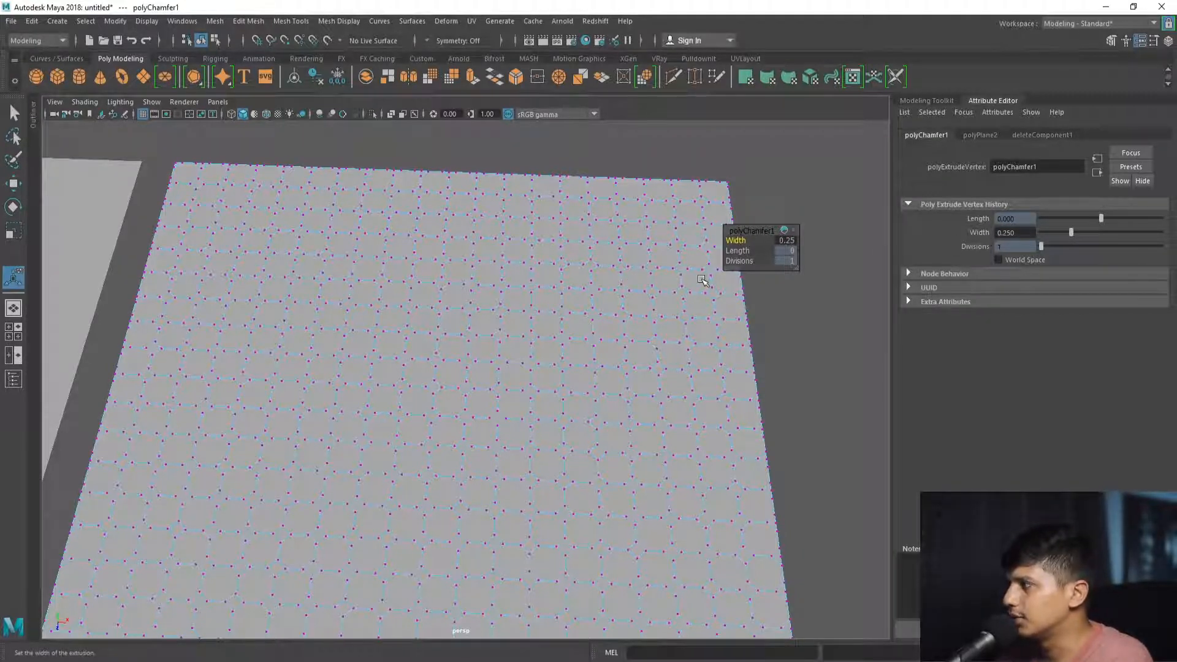
middle_click_drag(701, 280, 491, 302, "alt")
scroll(490, 303, "up", 5)
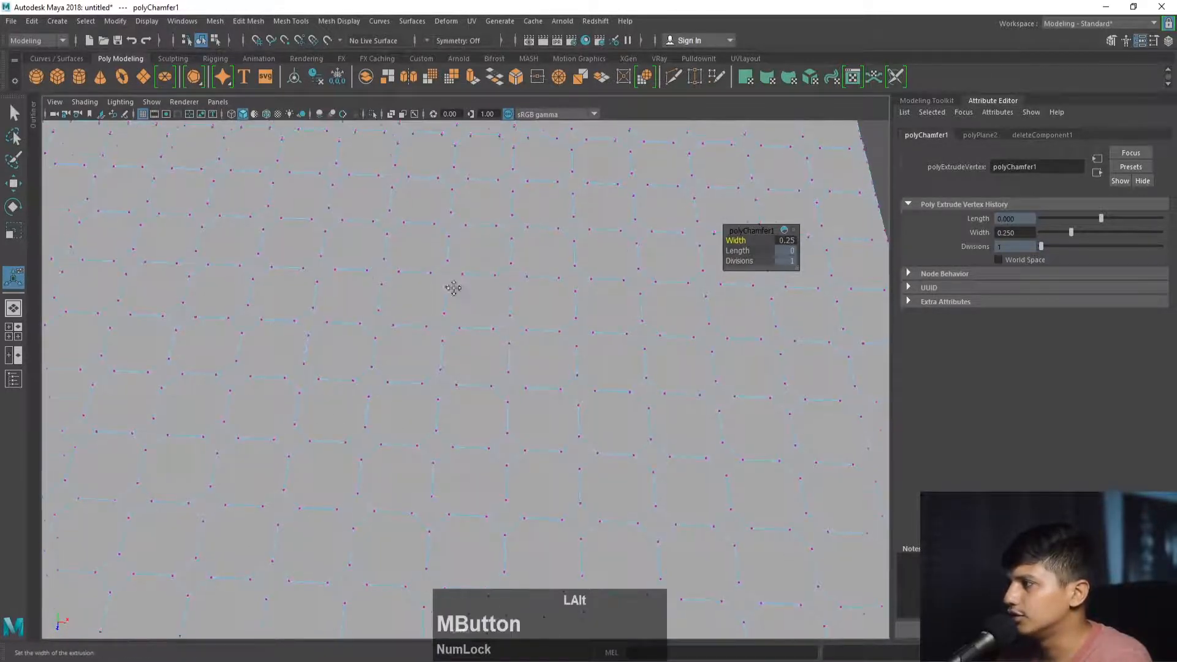
mouse_move(1071, 233)
left_mouse_down()
mouse_move(1034, 240)
mouse_move(1078, 237)
mouse_move(1059, 236)
left_mouse_up()
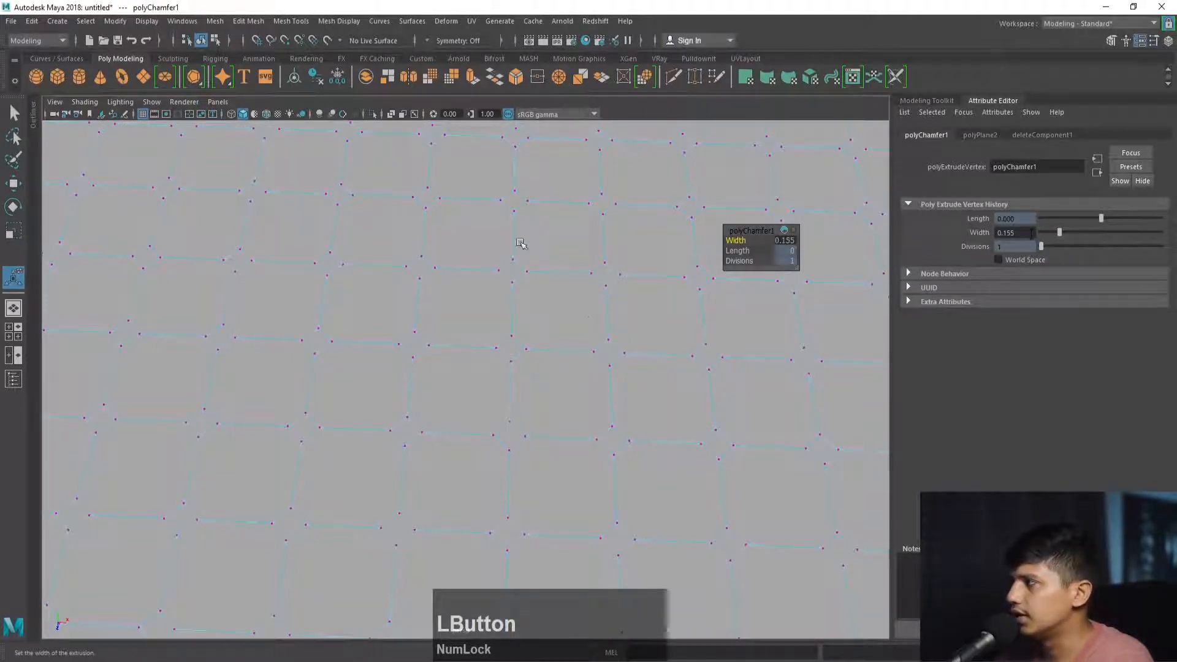
middle_click_drag(573, 282, 449, 273, "alt")
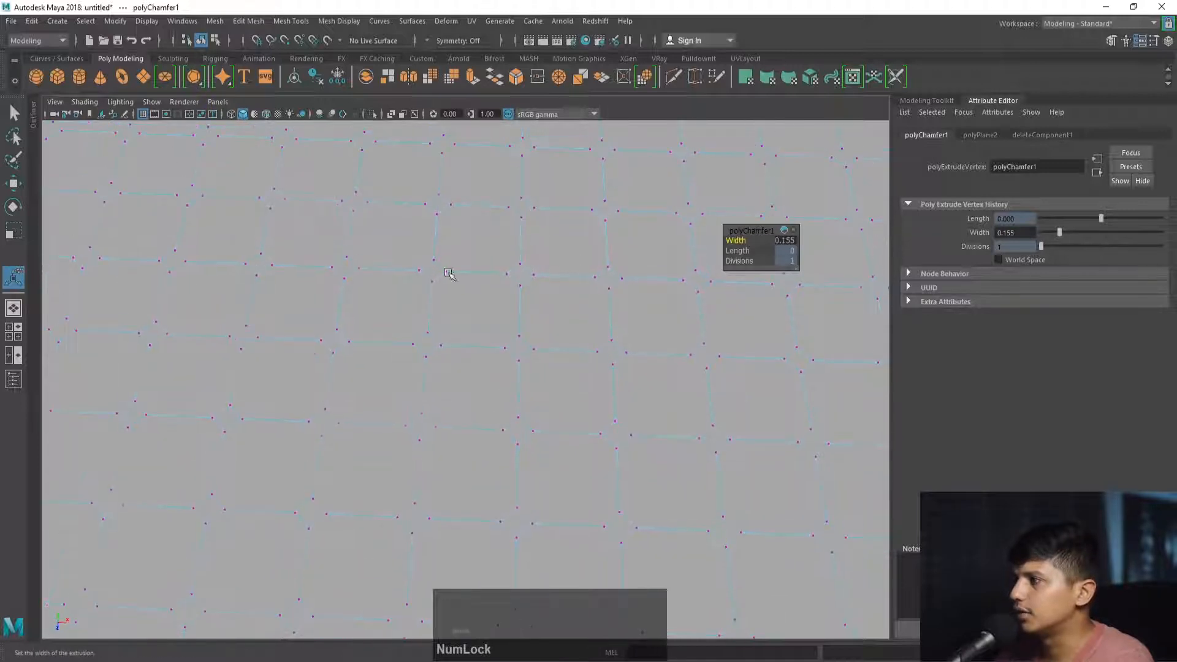
Set the vertex chamfer width on the second plane to 0.5.
left_click_drag(1032, 232, 883, 230)
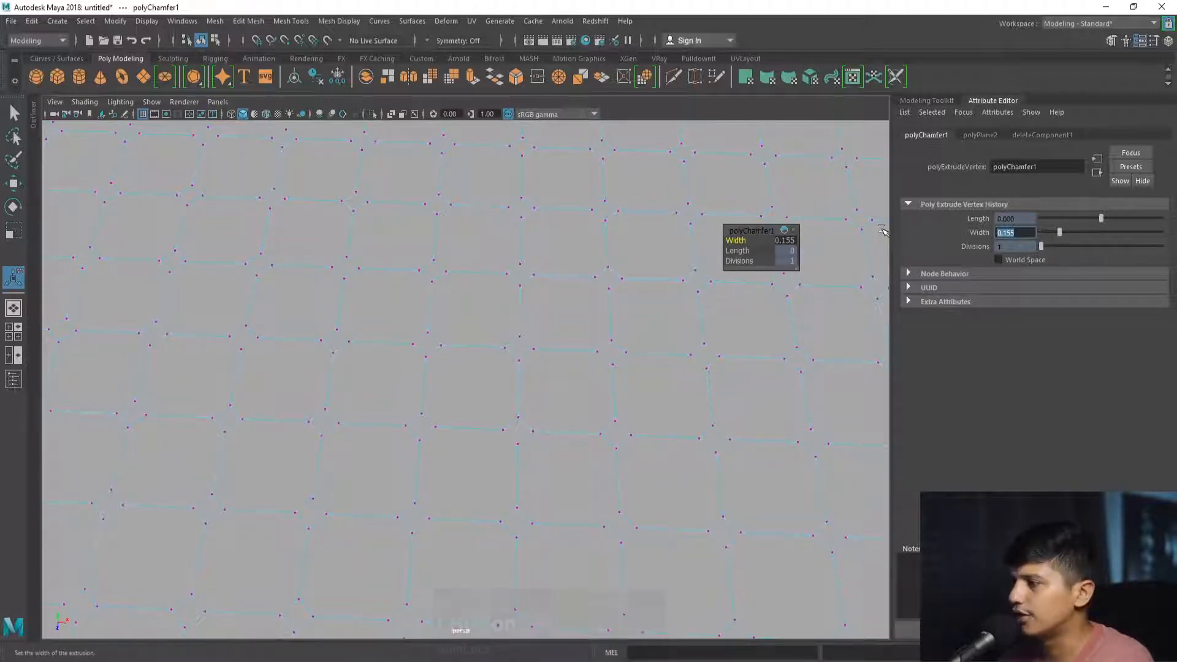
type("0.5")
key("Return")
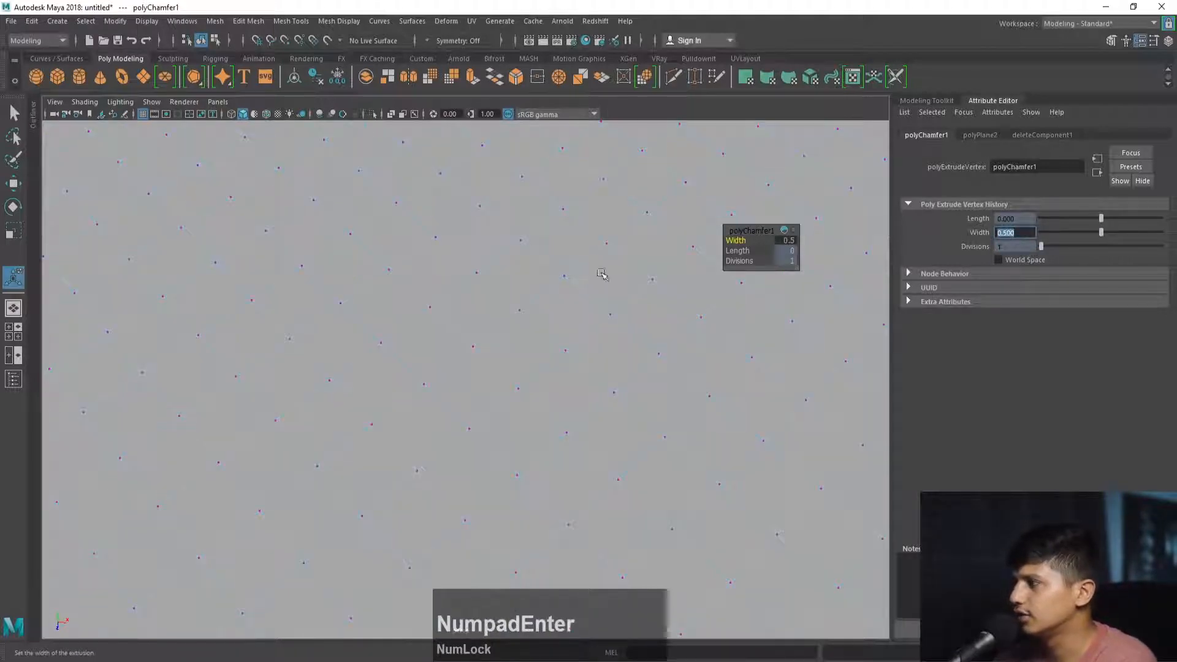
Pull a single chamfered vertex sideways to check for overlapping duplicates, and undo the move.
middle_click_drag(443, 241, 488, 325, "alt")
right_click_drag(440, 286, 459, 406, "alt")
middle_click(493, 341)
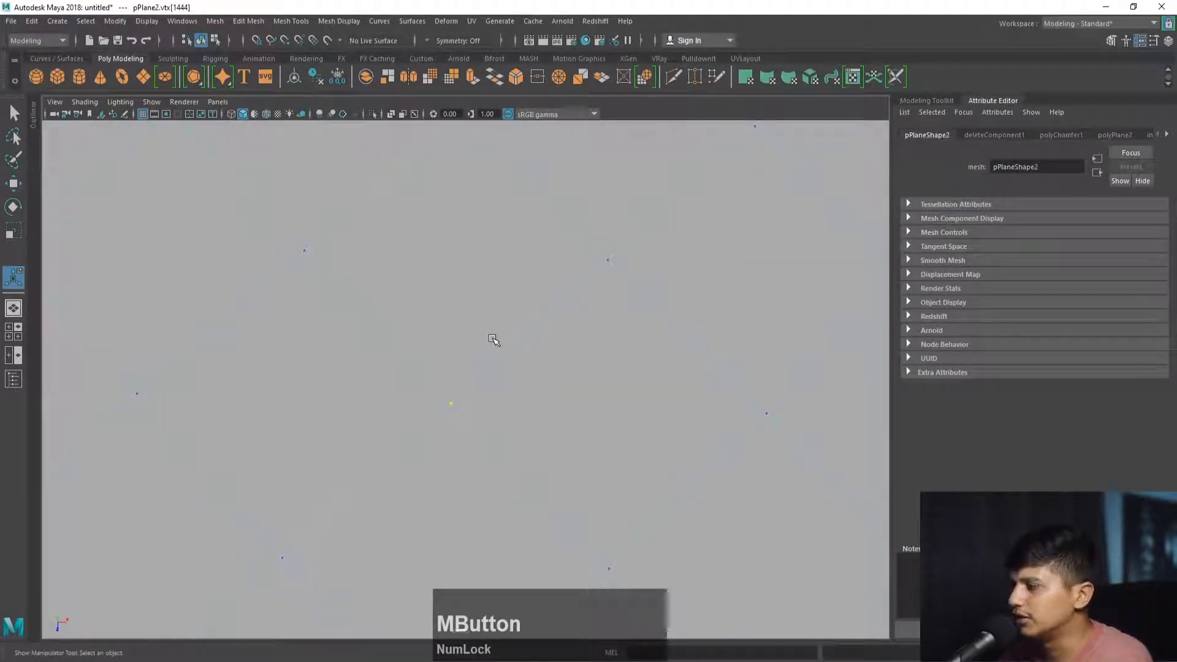
key("w")
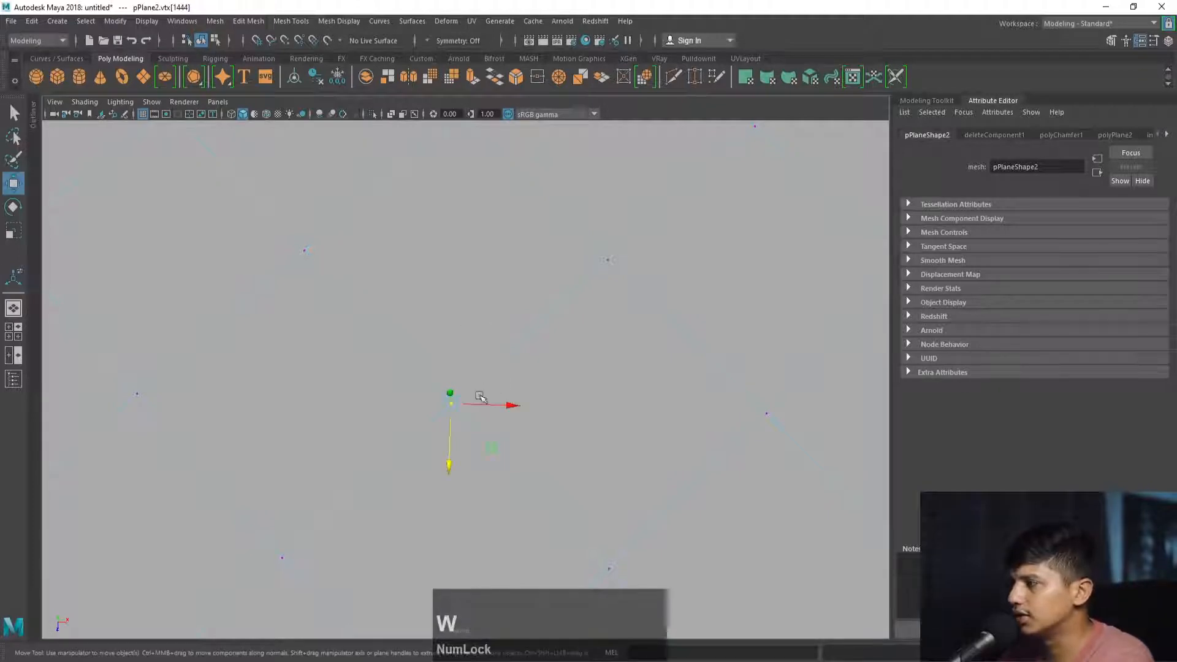
left_click_drag(507, 403, 398, 402)
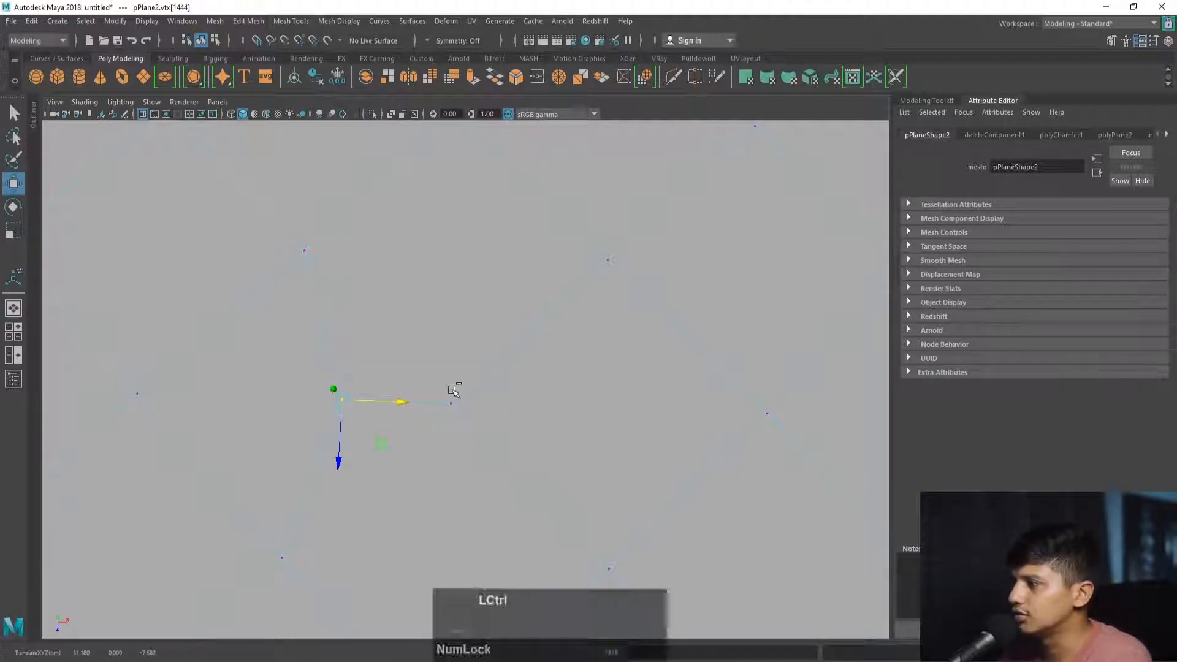
key("ctrl+z")
Select all vertices of the second plane and merge them with the default distance threshold of 0.01.
right_click_drag(537, 341, 402, 320, "alt")
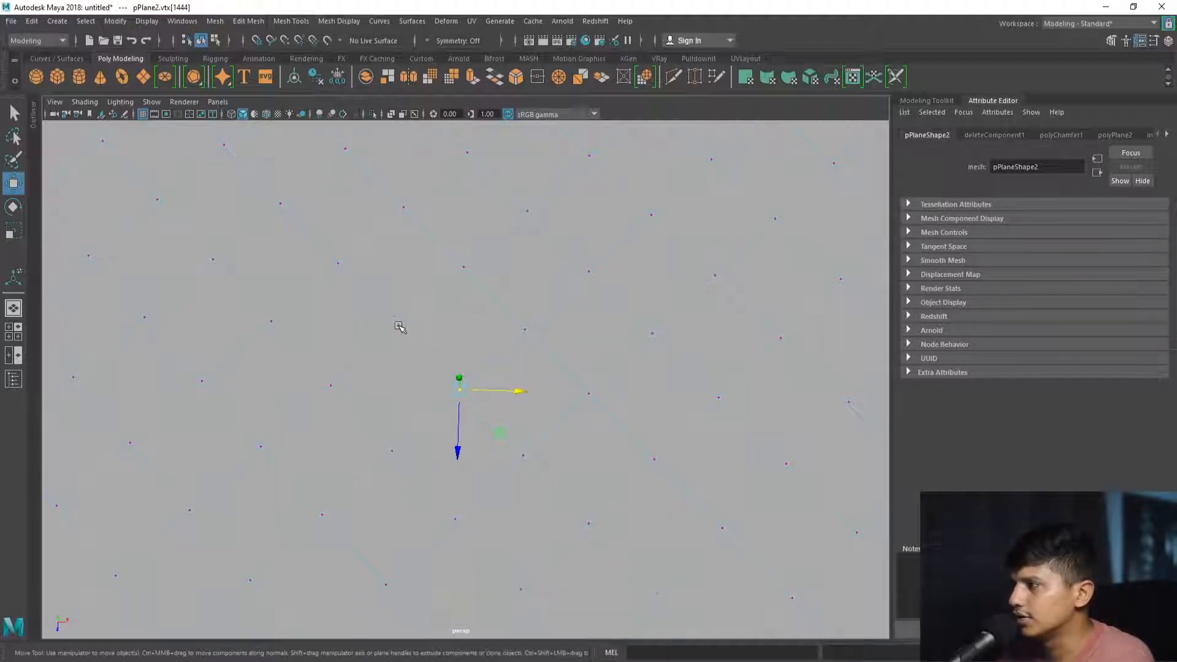
left_click(399, 326)
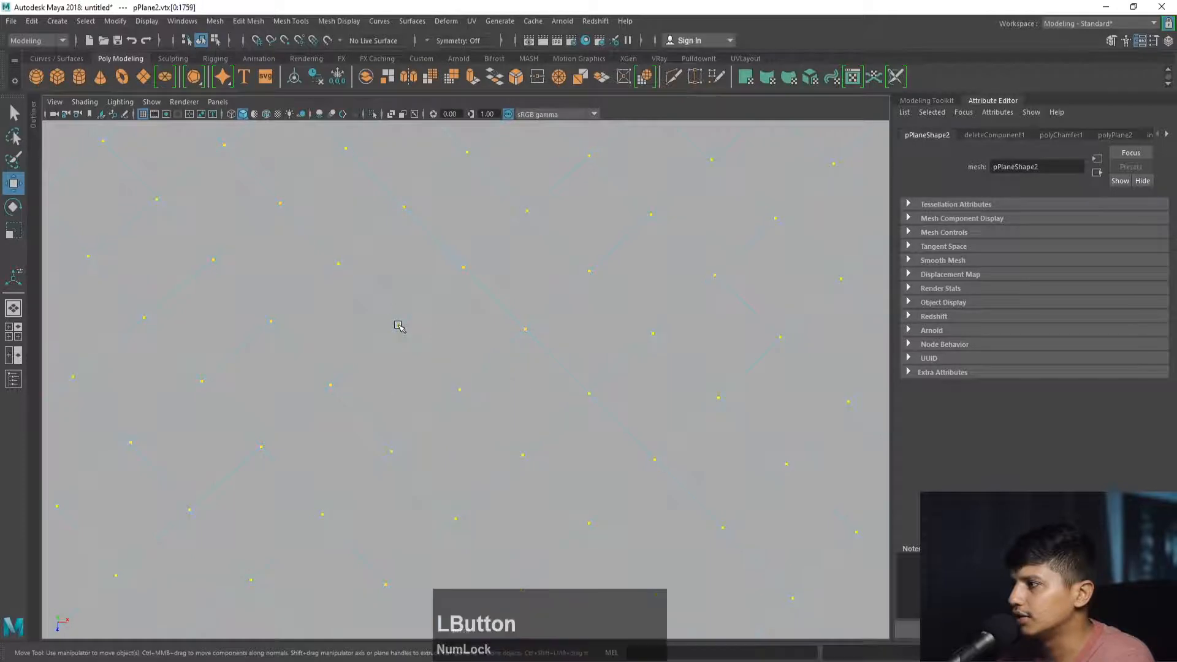
right_click_drag(617, 321, 381, 289, "alt")
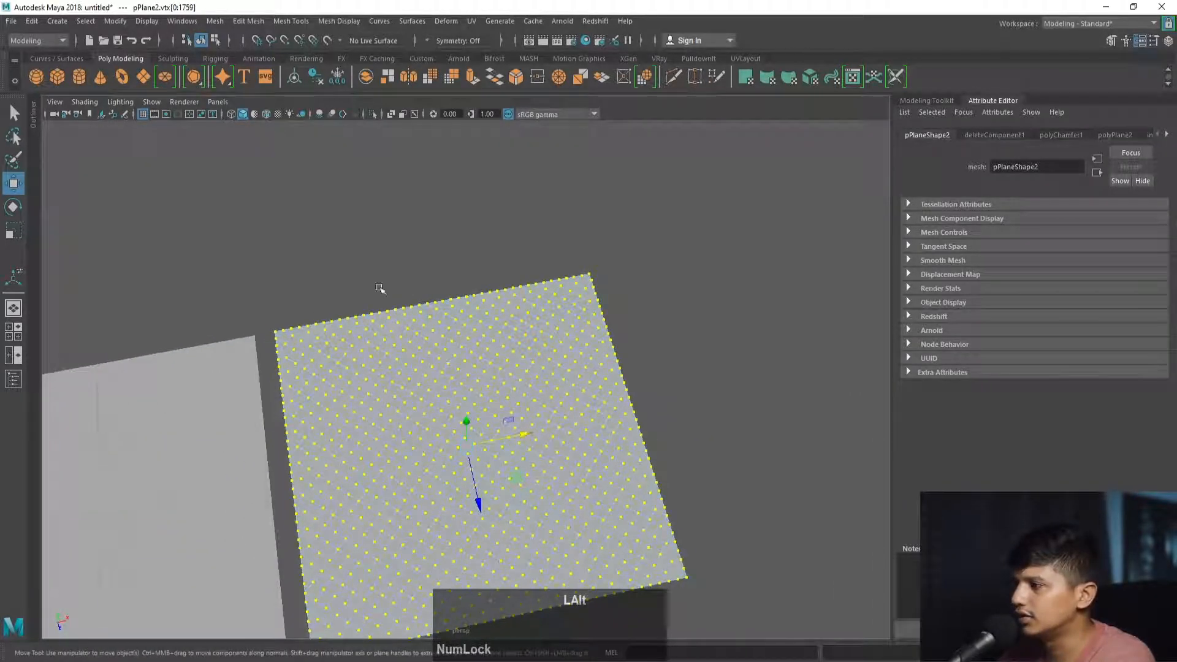
left_click(248, 22)
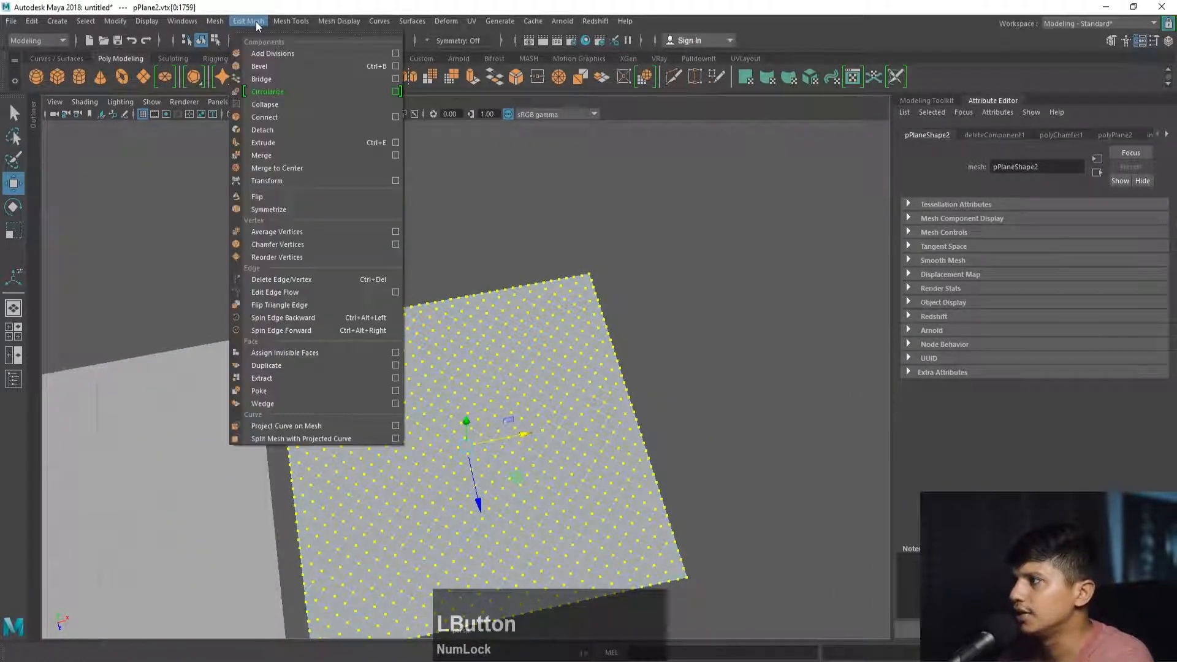
left_click(275, 157)
Move one merged vertex slightly to check that no duplicate remains beneath it, and undo the move.
right_click_drag(368, 245, 411, 374, "alt")
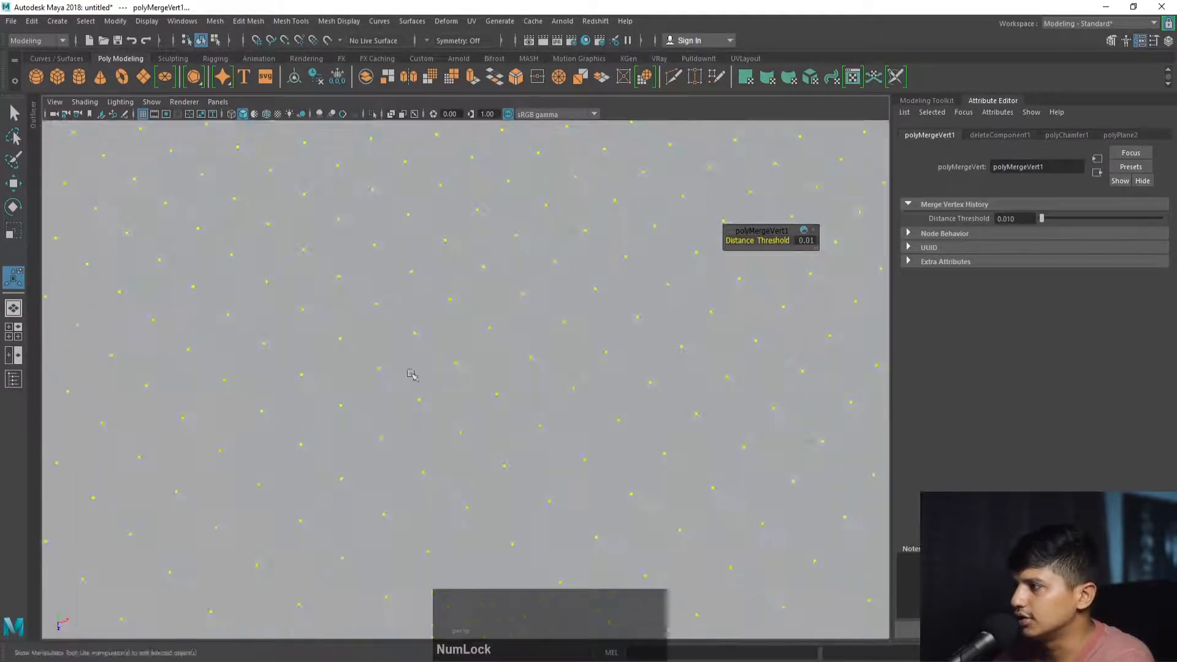
left_click(359, 299)
key("w")
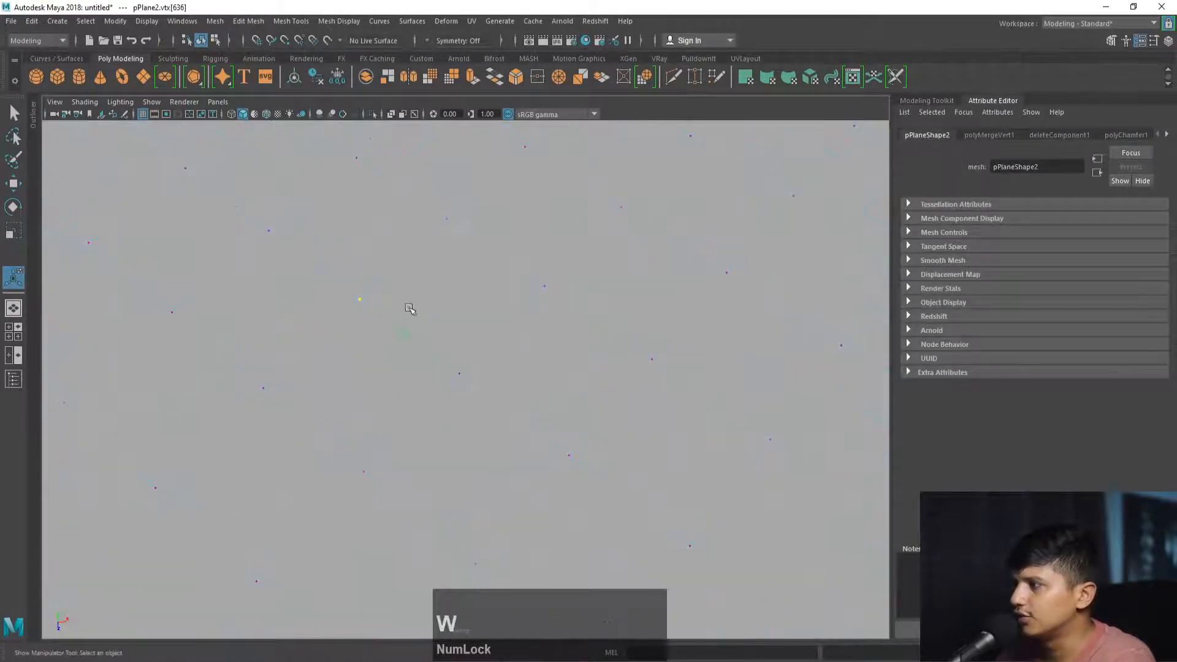
key("w")
left_click_drag(408, 297, 394, 302)
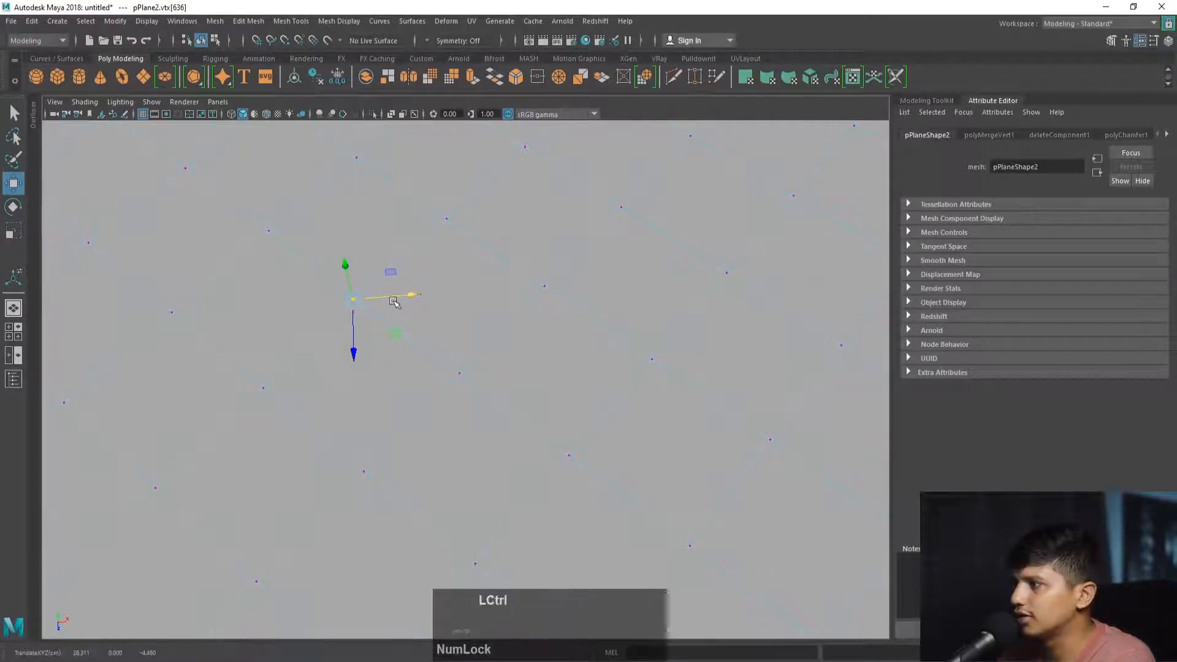
right_click_drag(518, 275, 260, 273, "alt")
Select the two planes in turn as objects to compare their diamond topologies.
left_click(437, 412)
left_click_drag(437, 412, 341, 361, "alt")
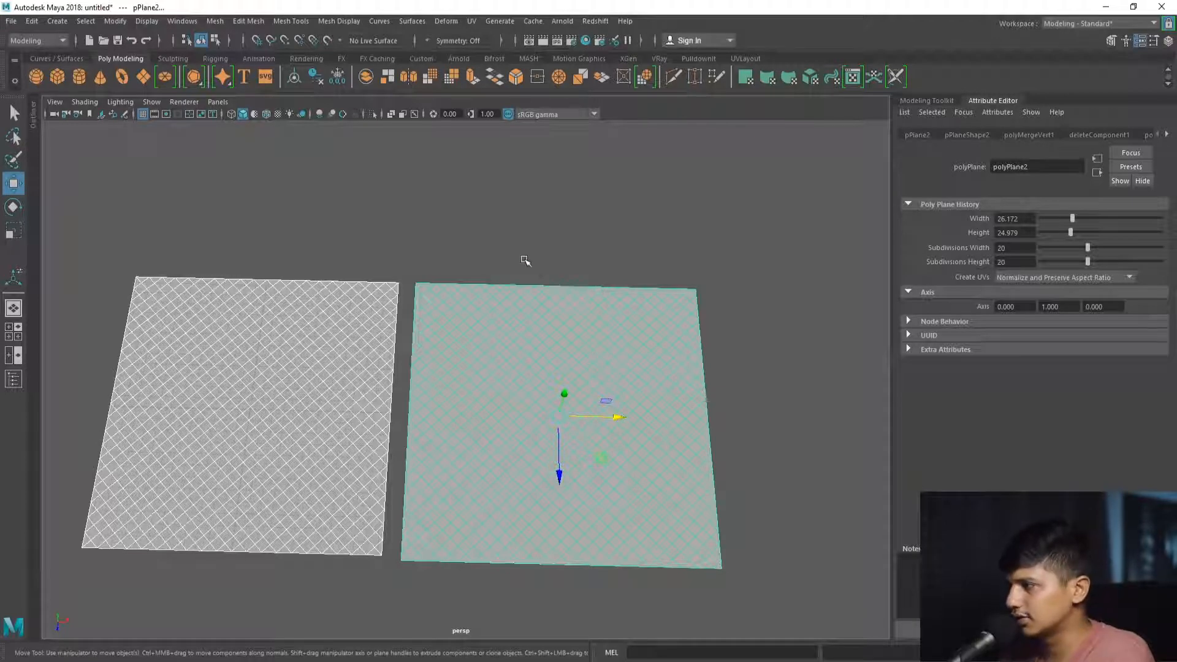
left_click(462, 265)
middle_click_drag(462, 265, 497, 265, "alt")
left_click(349, 311)
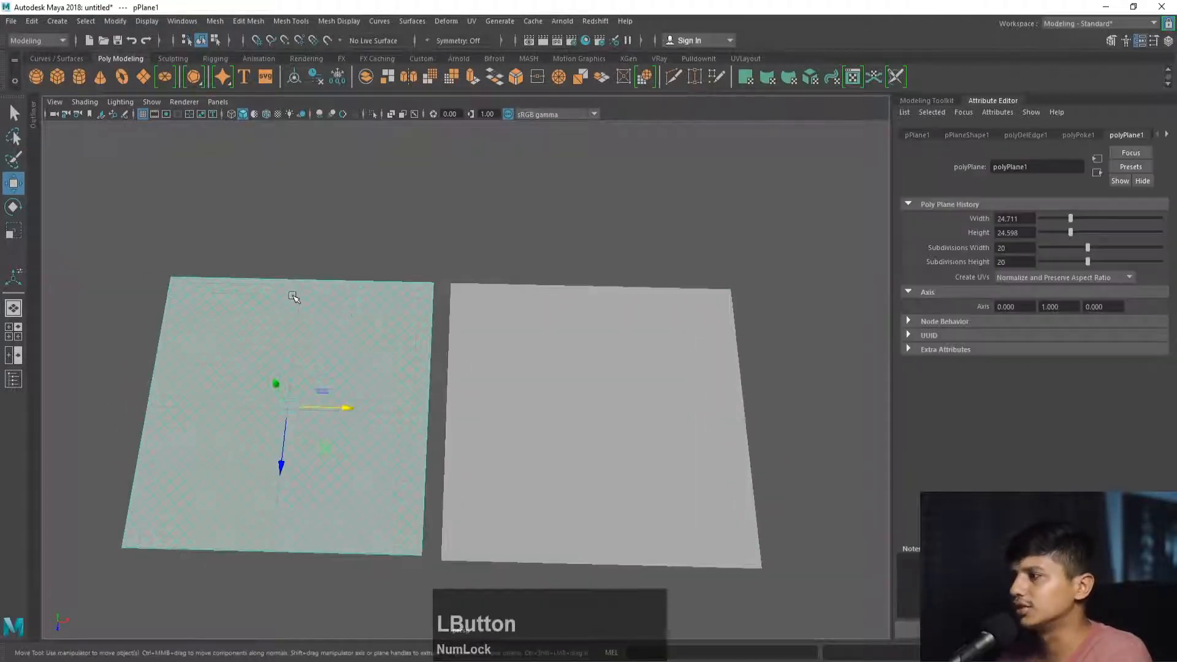
right_click_drag(281, 289, 413, 376, "alt")
left_click(460, 336)
left_click_drag(459, 336, 436, 343, "alt")
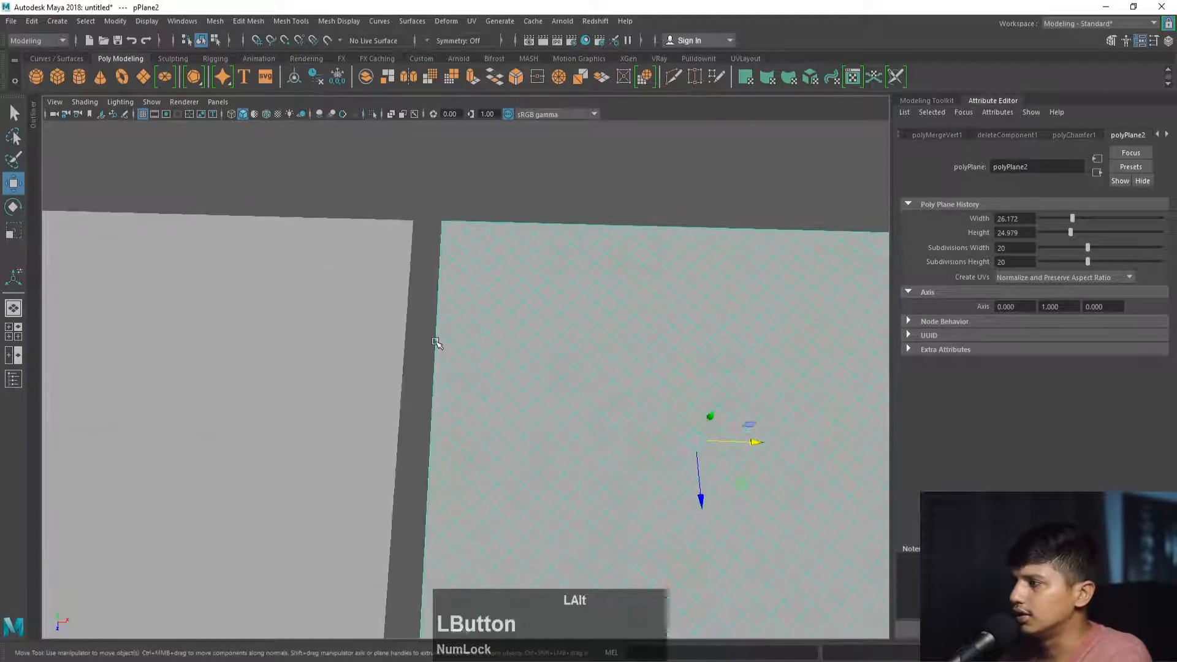
right_click_drag(435, 342, 447, 387, "alt")
left_click(331, 318)
middle_click_drag(468, 336, 275, 321, "alt")
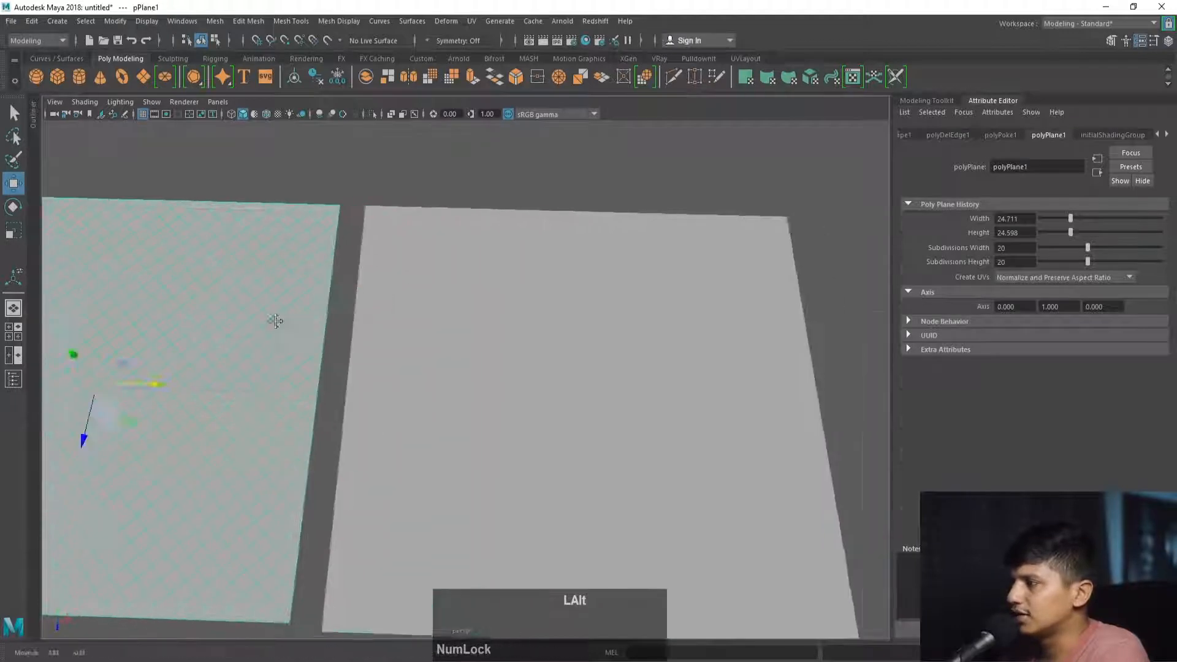
Switch the second plane to face selection and select all of its faces.
left_click(408, 328)
right_click(408, 335)
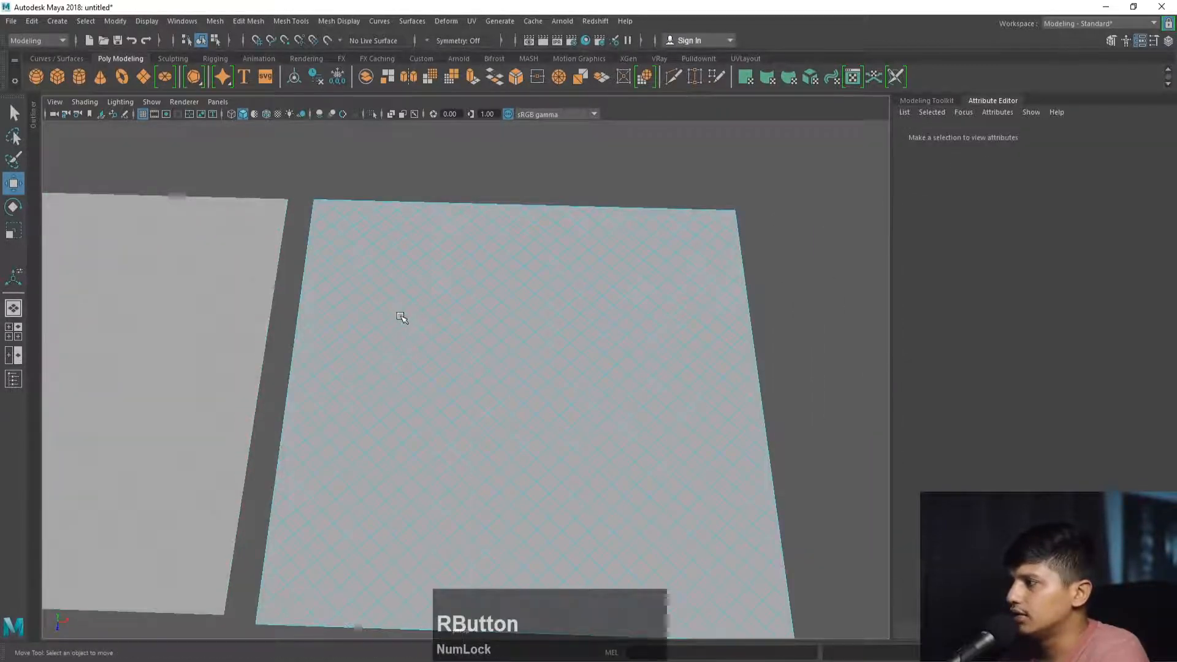
left_click(350, 262)
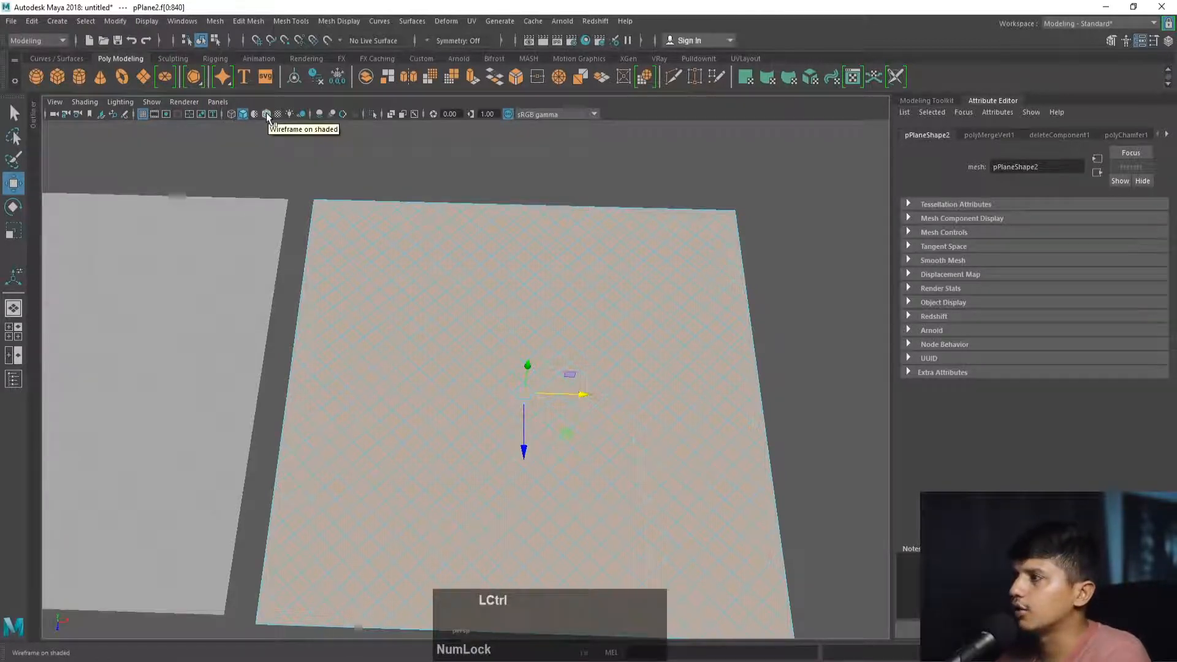
key("ctrl+e")
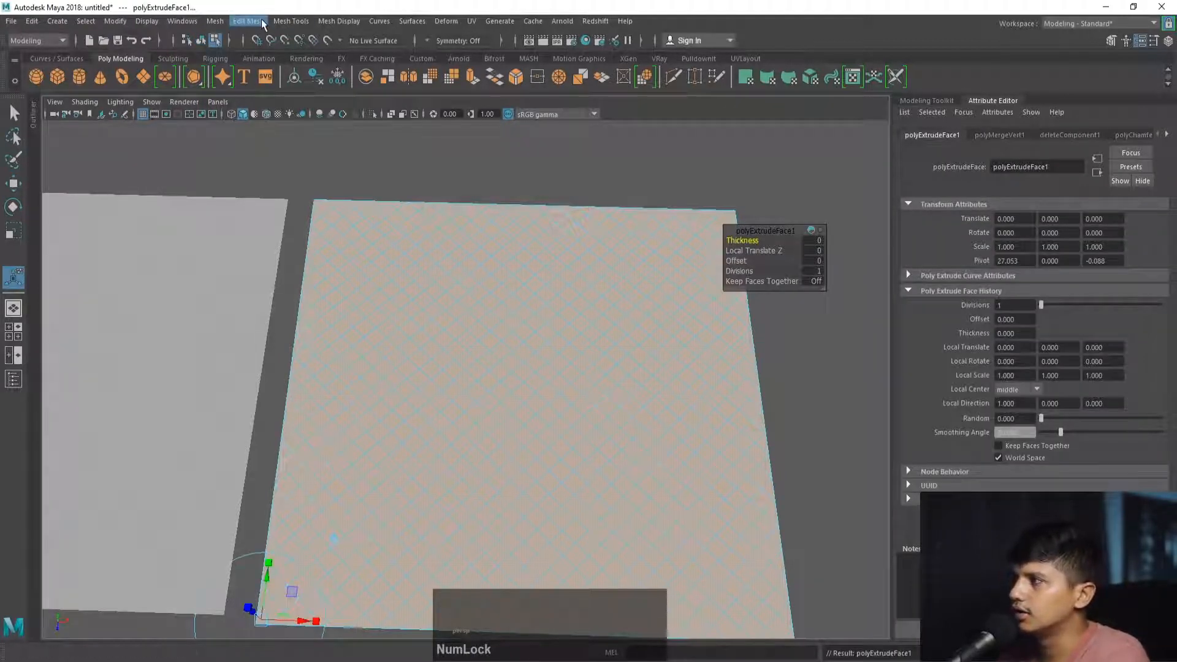
left_click(262, 22)
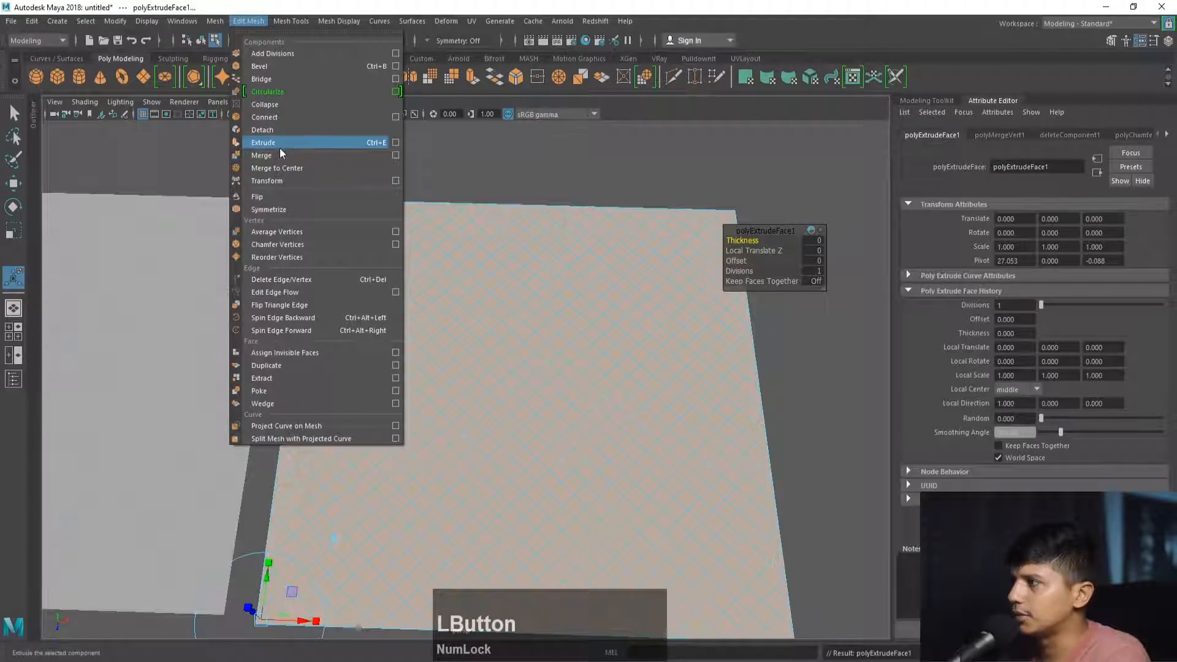
left_click(461, 152)
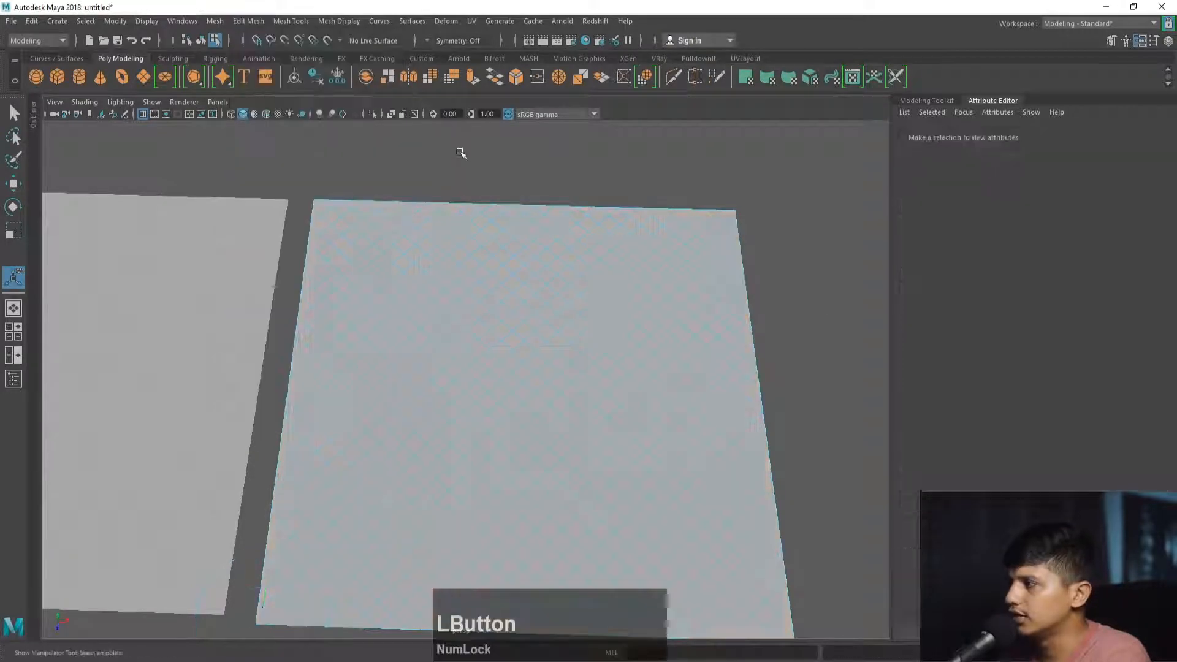
middle_click_drag(461, 152, 426, 179, "alt")
key("ctrl+z")
key("ctrl+z")
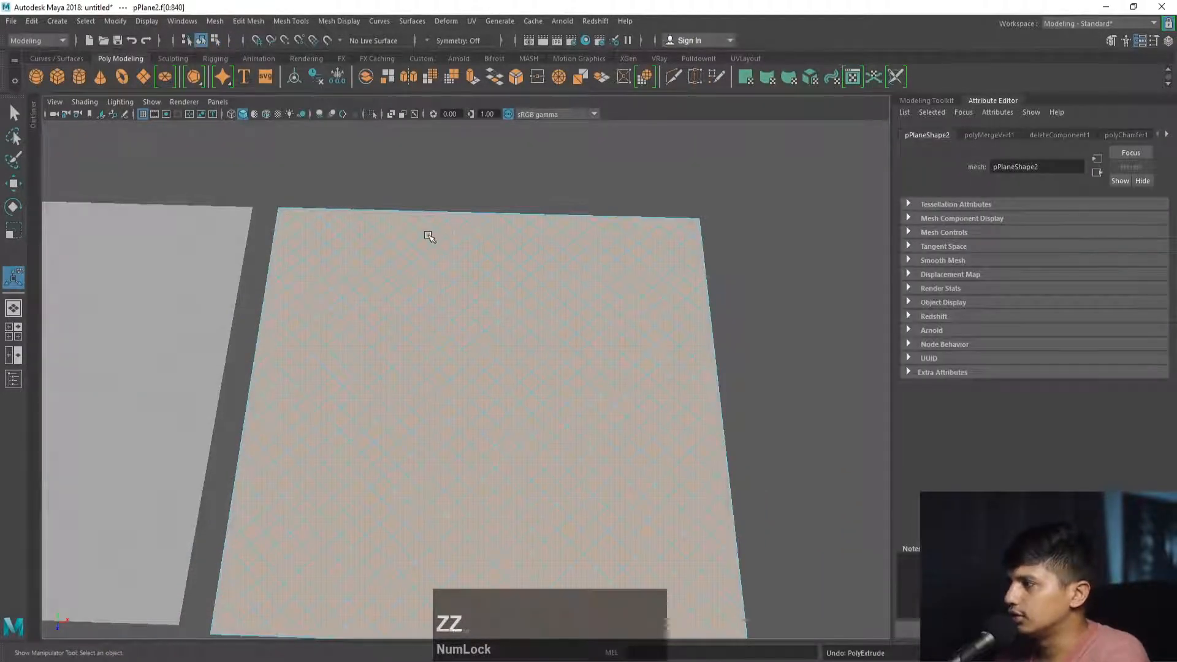
Extrude all faces of the second plane individually, with Keep Faces Together off and an offset of 0.07.
key("ctrl+e")
right_click_drag(489, 286, 528, 316, "alt")
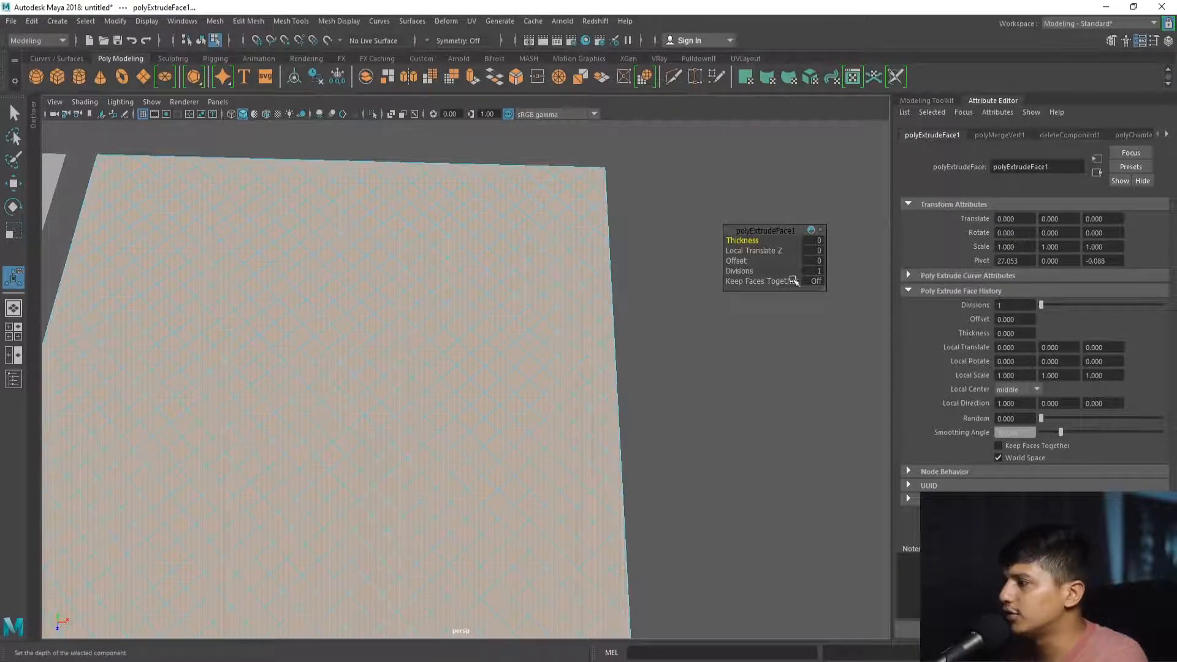
right_click_drag(794, 280, 705, 415, "alt")
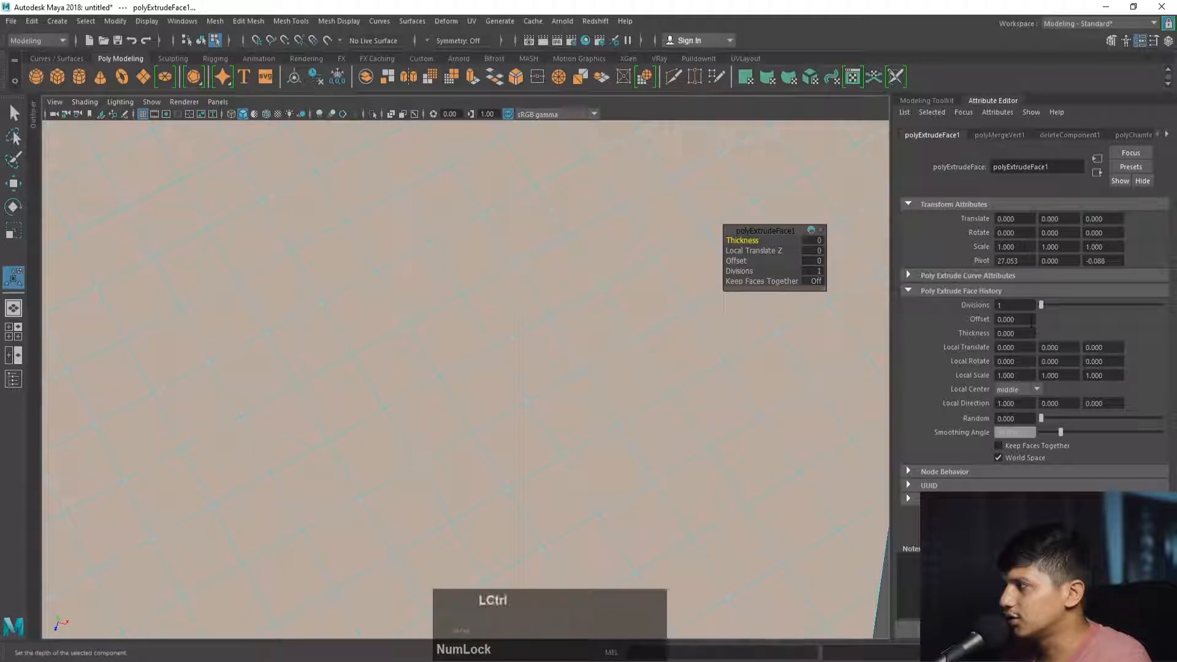
left_click_drag(1032, 321, 664, 330, "ctrl")
key("ctrl")
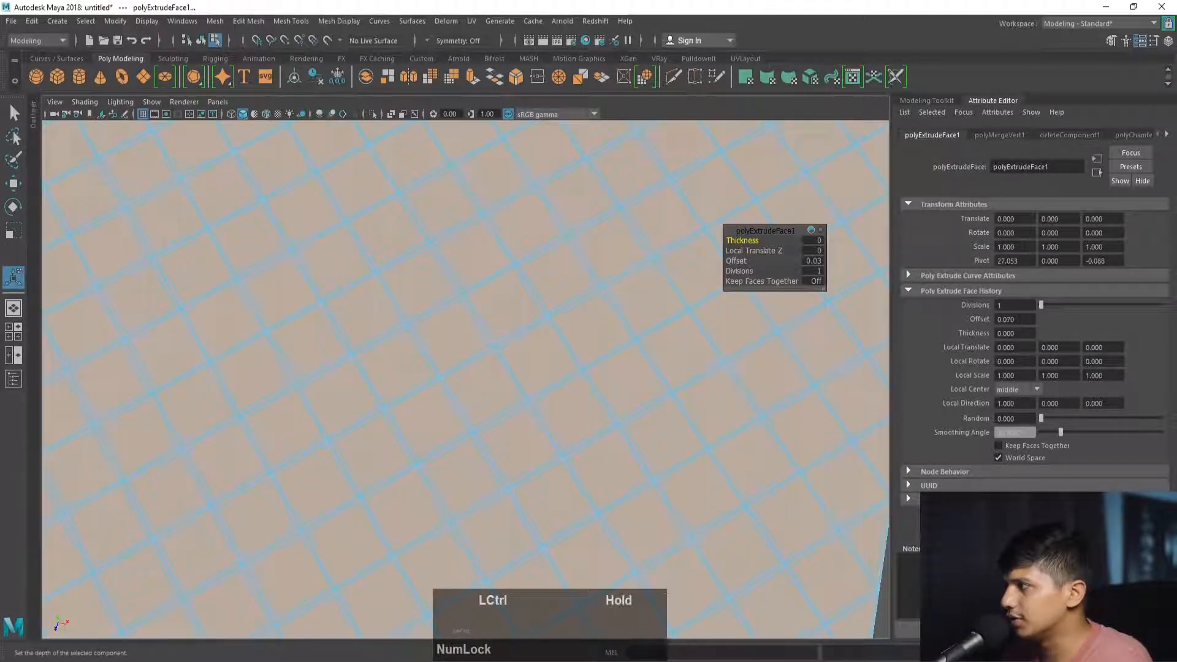
Set the face extrusion's divisions to 2.
right_click_drag(744, 351, 684, 452, "alt")
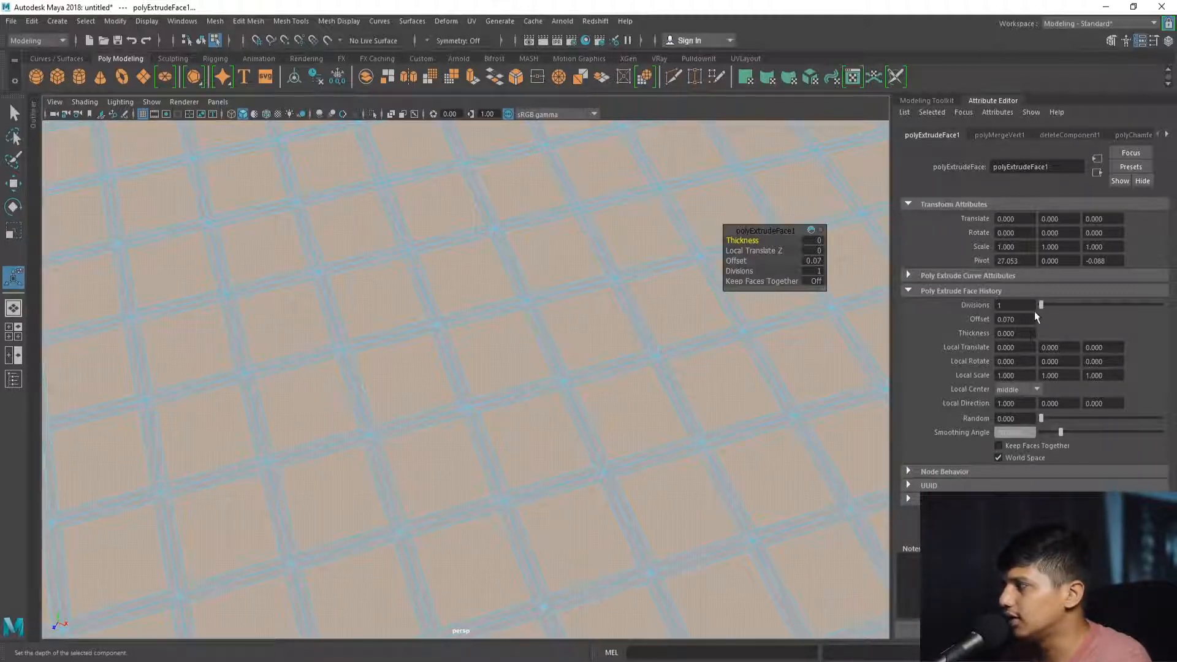
right_click_drag(701, 360, 744, 436, "alt")
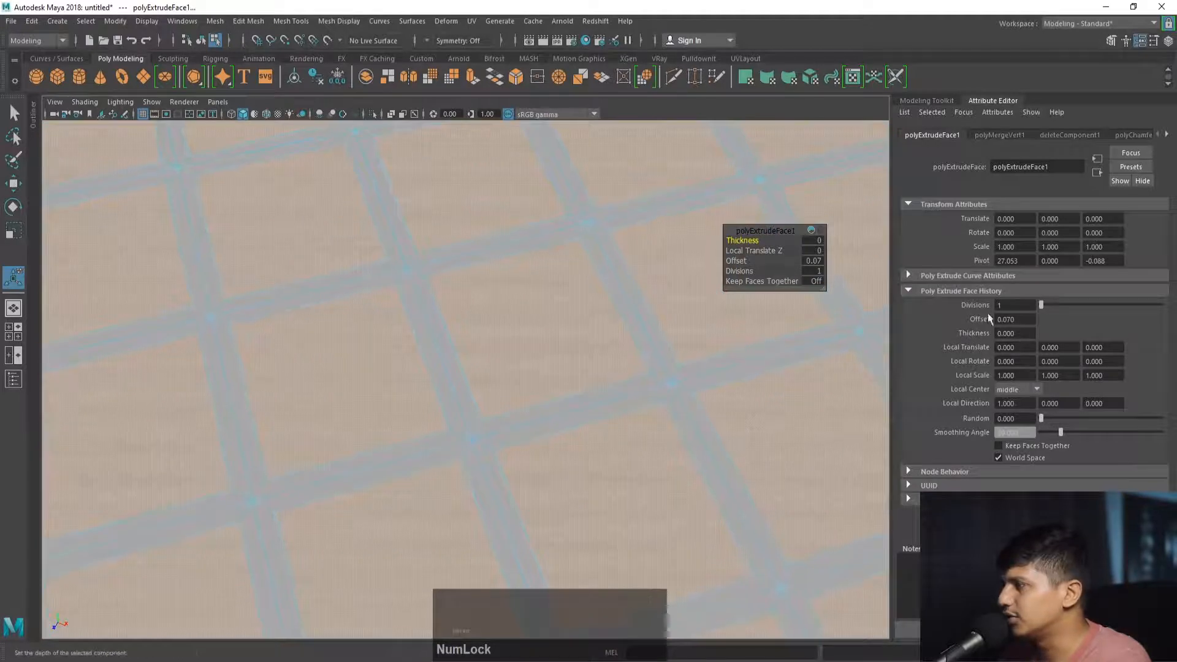
left_click_drag(1042, 304, 1047, 307)
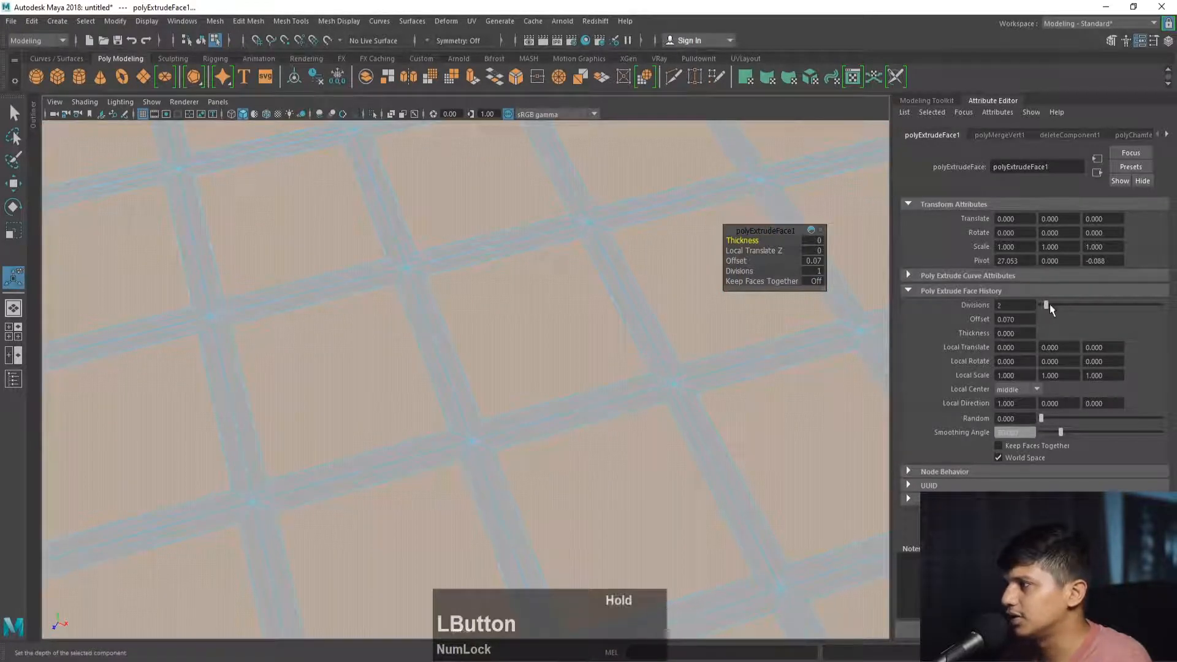
Delete the selected inner faces to leave an open diamond lattice, and return the plane to object mode.
right_click_drag(682, 329, 386, 297, "alt")
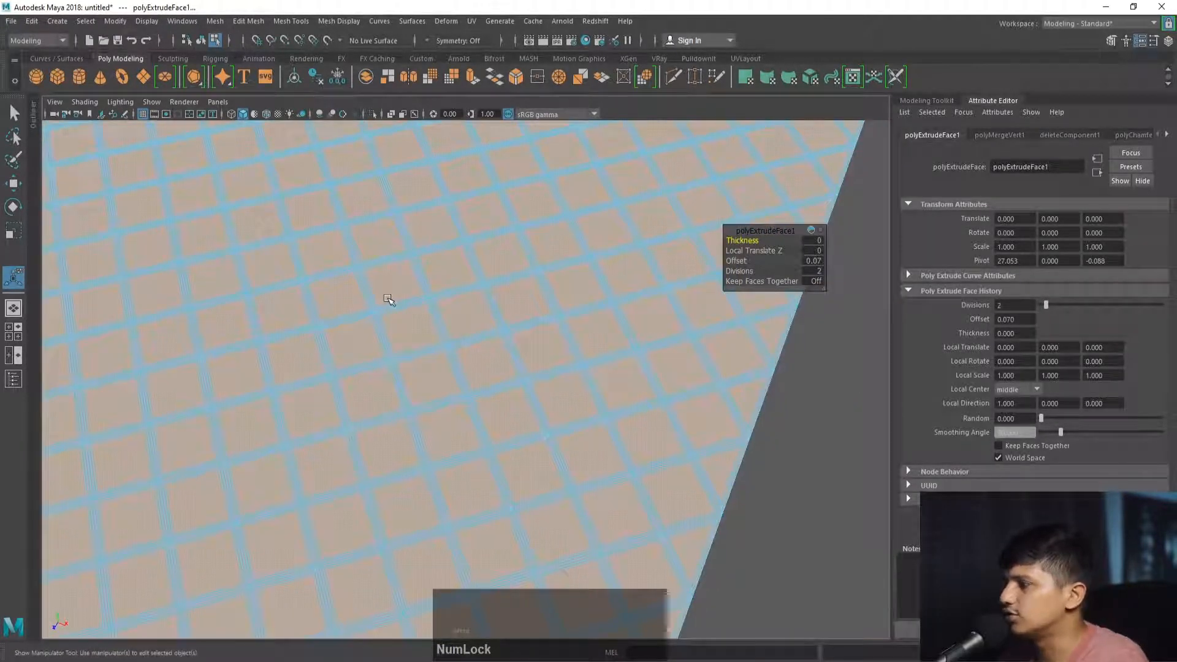
key("Delete")
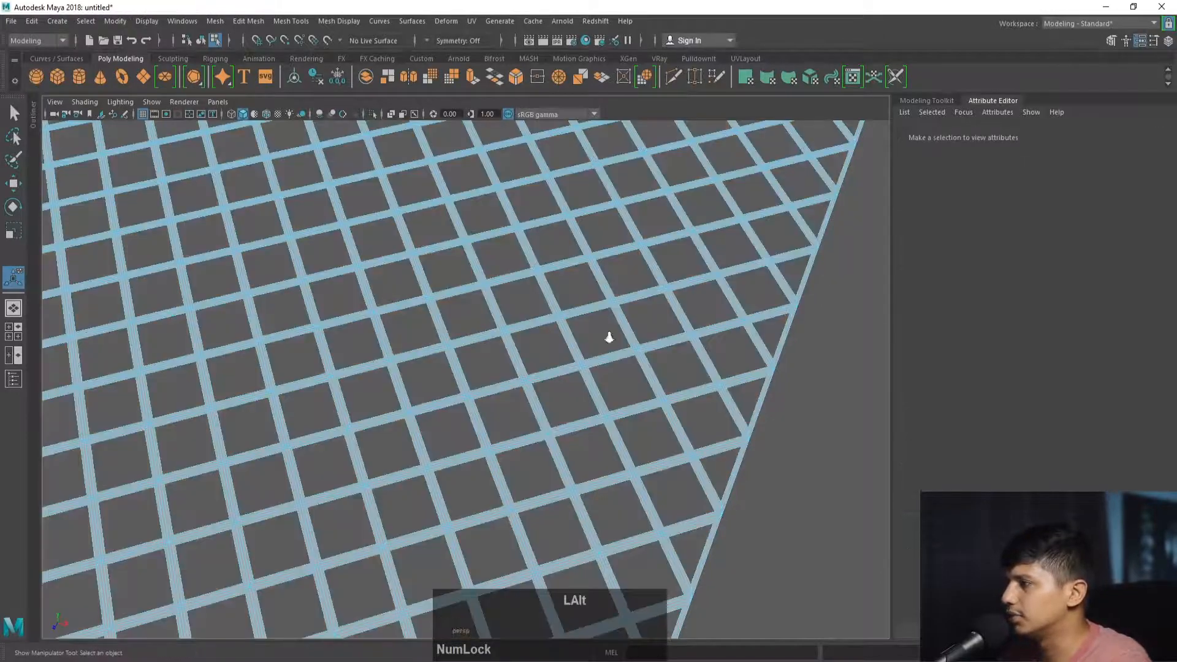
left_click_drag(607, 334, 367, 325, "alt")
right_click(381, 328)
left_click(447, 288)
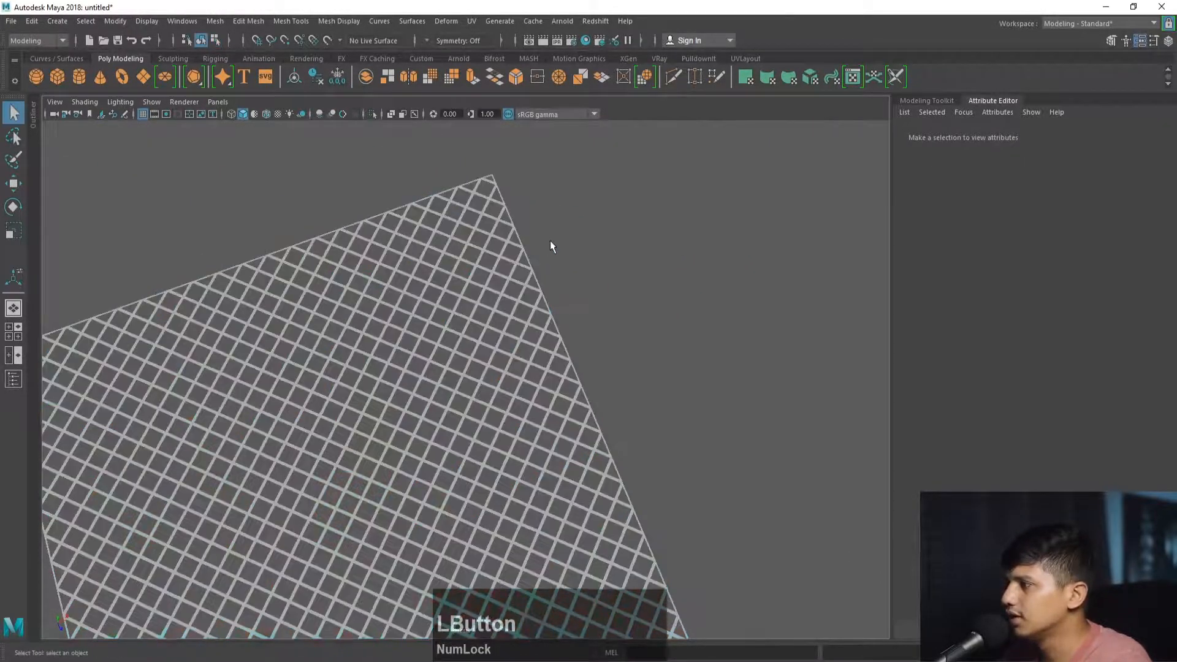
Show the lattice plane in the top view and switch it to face selection.
middle_click_drag(550, 241, 617, 285, "alt")
left_click(617, 285)
left_click_drag(617, 285, 489, 276, "alt")
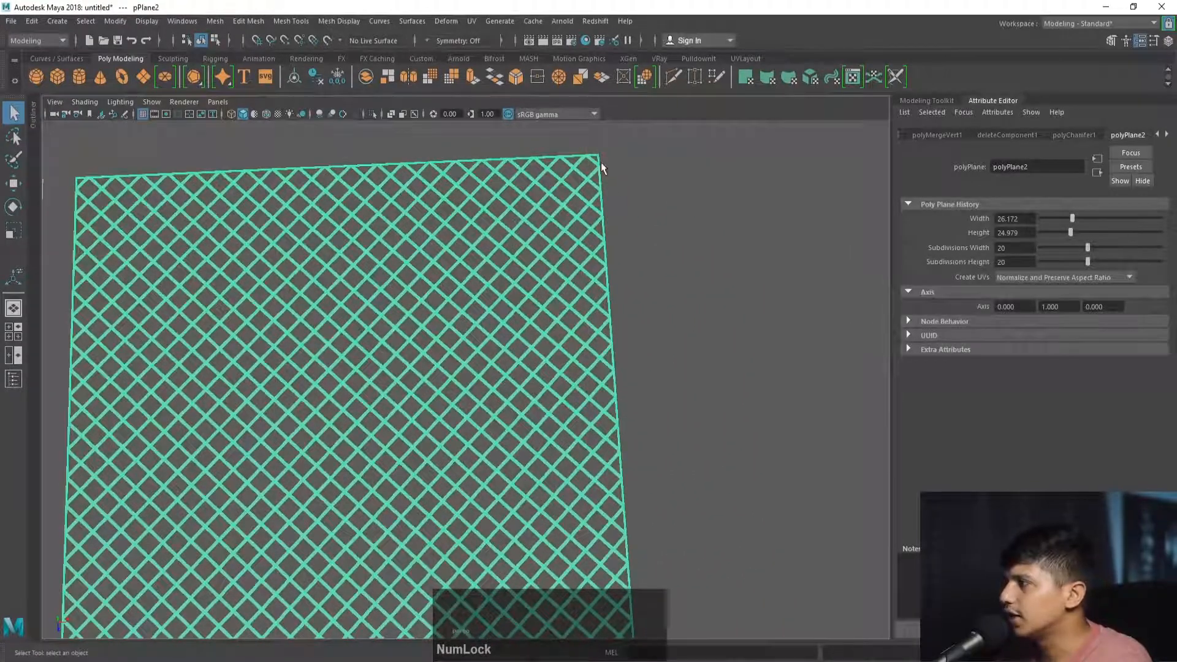
right_click_drag(518, 243, 276, 280, "alt")
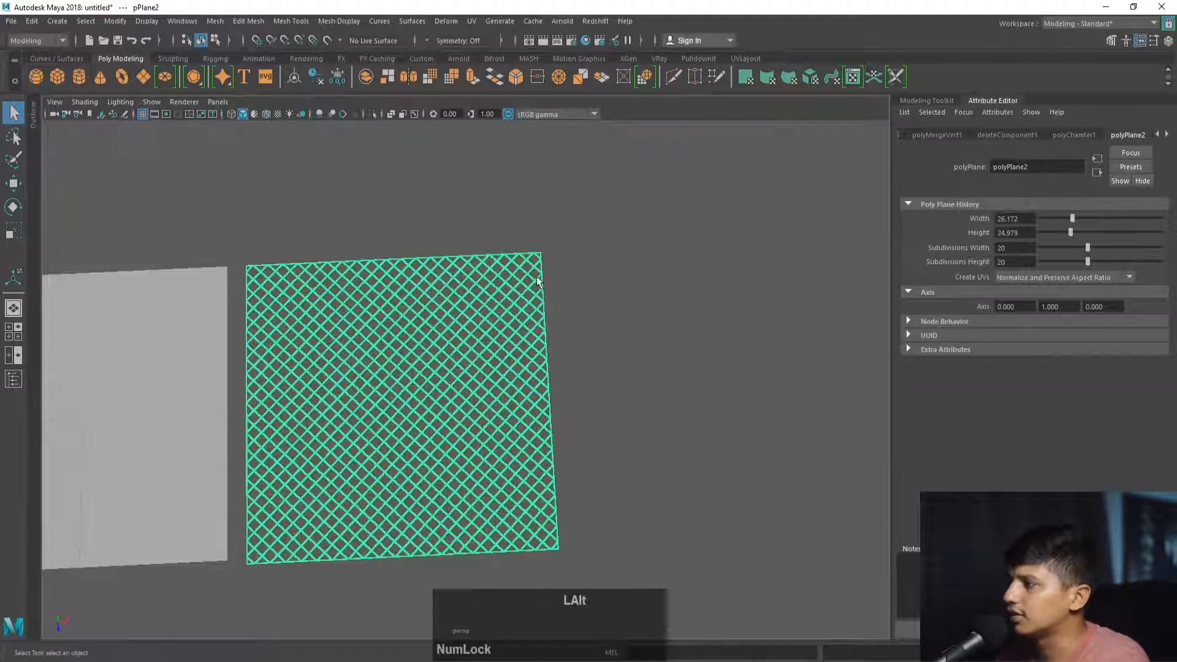
key("space")
key("space")
right_click_drag(387, 222, 273, 245, "alt")
middle_click_drag(524, 275, 186, 247, "alt")
right_click_drag(186, 247, 139, 248, "alt")
middle_click_drag(471, 250, 220, 294, "alt")
middle_click_drag(532, 279, 370, 255, "alt")
right_click_drag(356, 196, 365, 209)
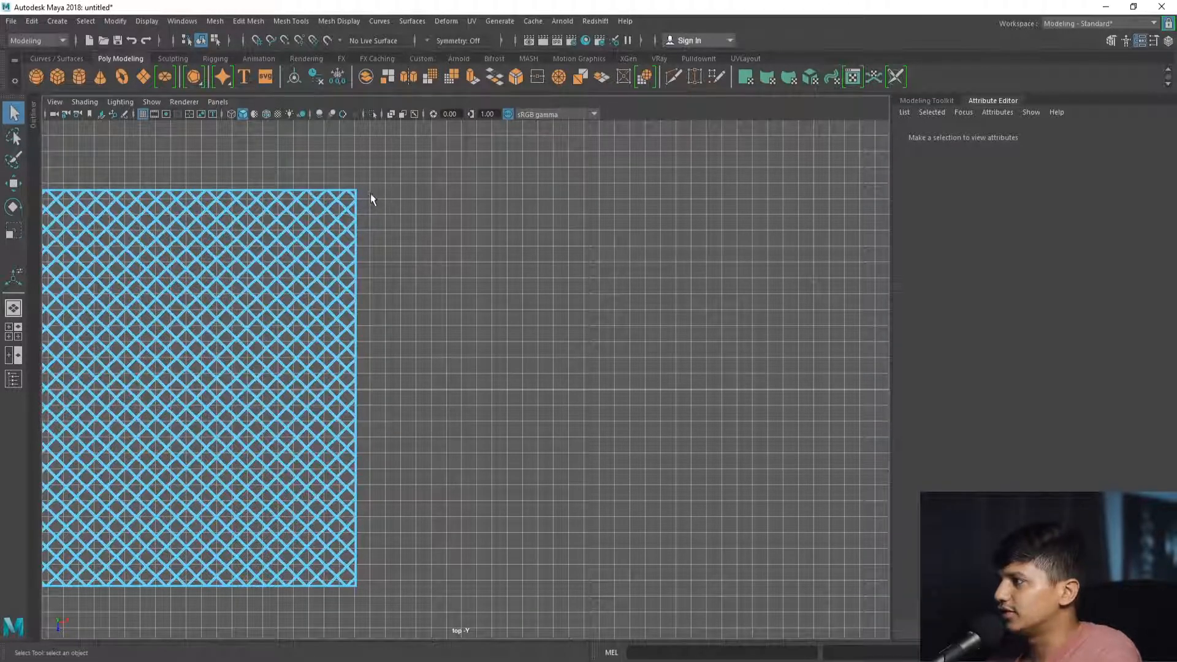
Select the strip of border faces along the lattice's right edge and delete it.
left_click_drag(370, 186, 350, 604)
key("Delete")
right_click_drag(250, 498, 261, 285, "alt")
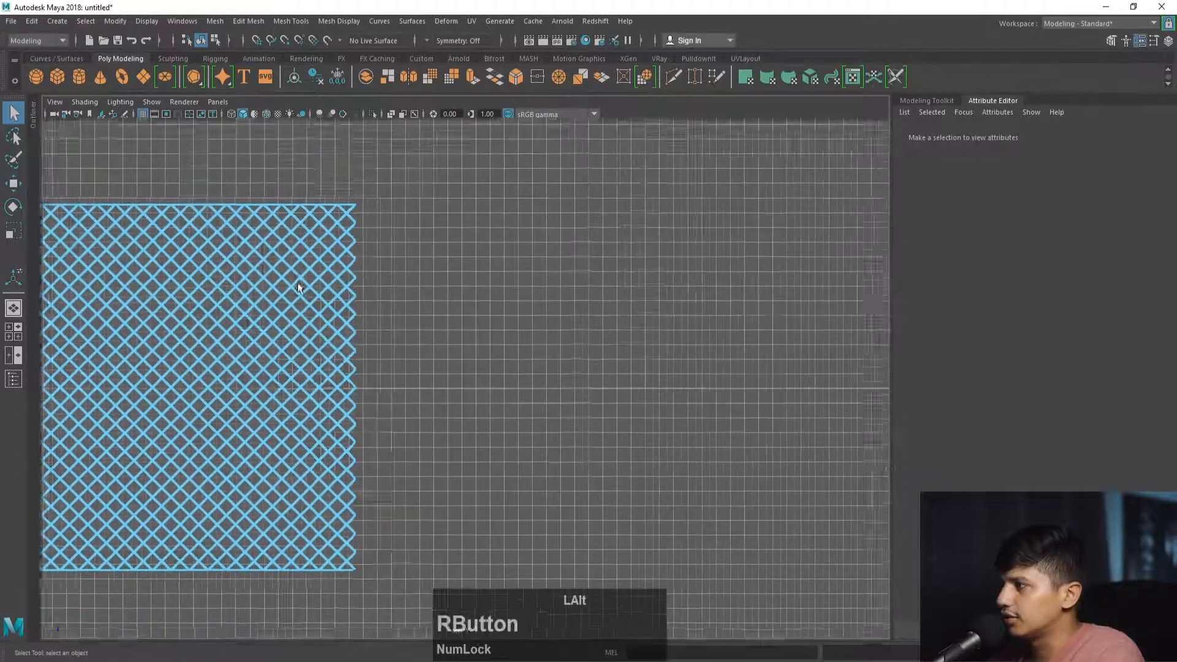
Delete the strip of border faces along the lattice's left edge and return the plane to object mode.
middle_click_drag(261, 285, 531, 306, "alt")
left_click_drag(250, 198, 266, 587)
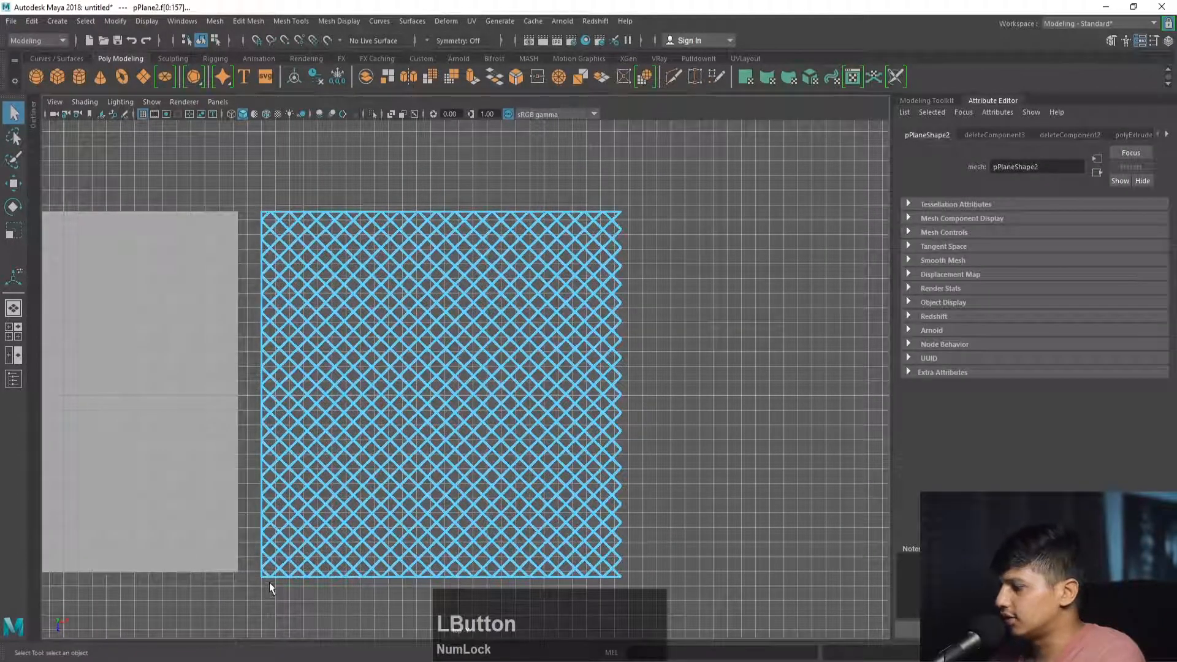
key("Delete")
right_click_drag(354, 308, 359, 385)
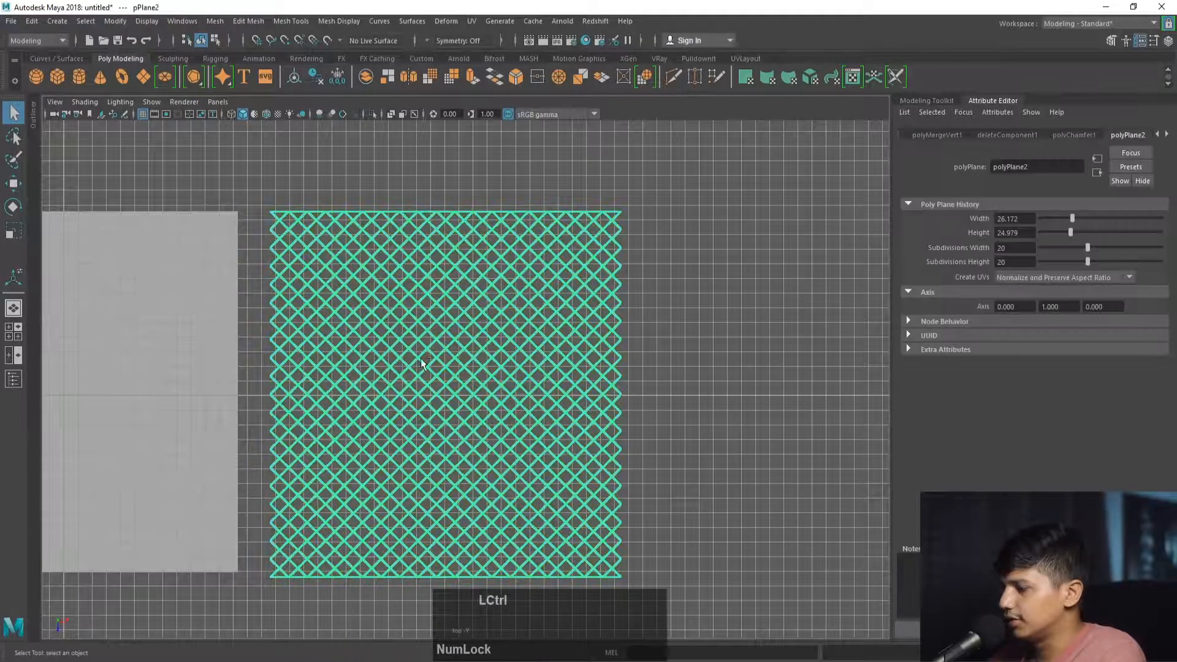
Duplicate the lattice plane and move the copy along X until it adjoins the original's right edge.
key("ctrl+d")
key("w")
left_click_drag(504, 388, 854, 394)
Examine the joined lattice planes and the first patterned plane up close and from afar in the perspective view.
key("space")
key("space")
left_click_drag(779, 236, 573, 251, "alt")
left_click(688, 275)
right_click_drag(573, 251, 619, 257, "alt")
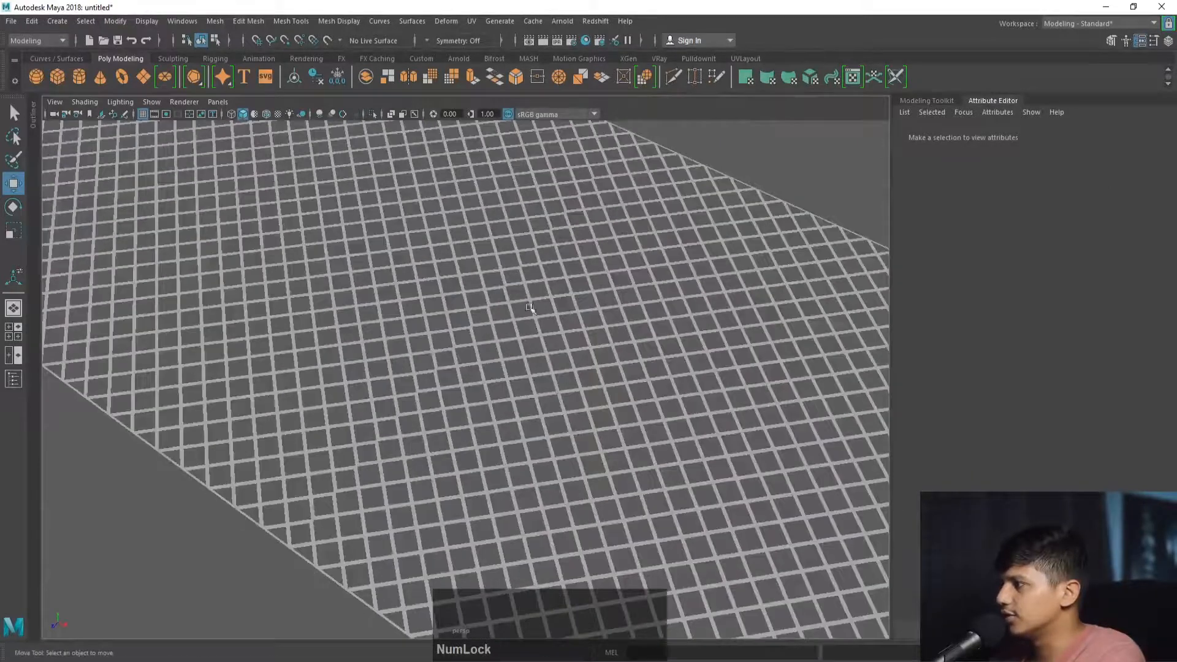
right_click_drag(466, 257, 439, 249, "alt")
right_click_drag(439, 250, 429, 292, "alt")
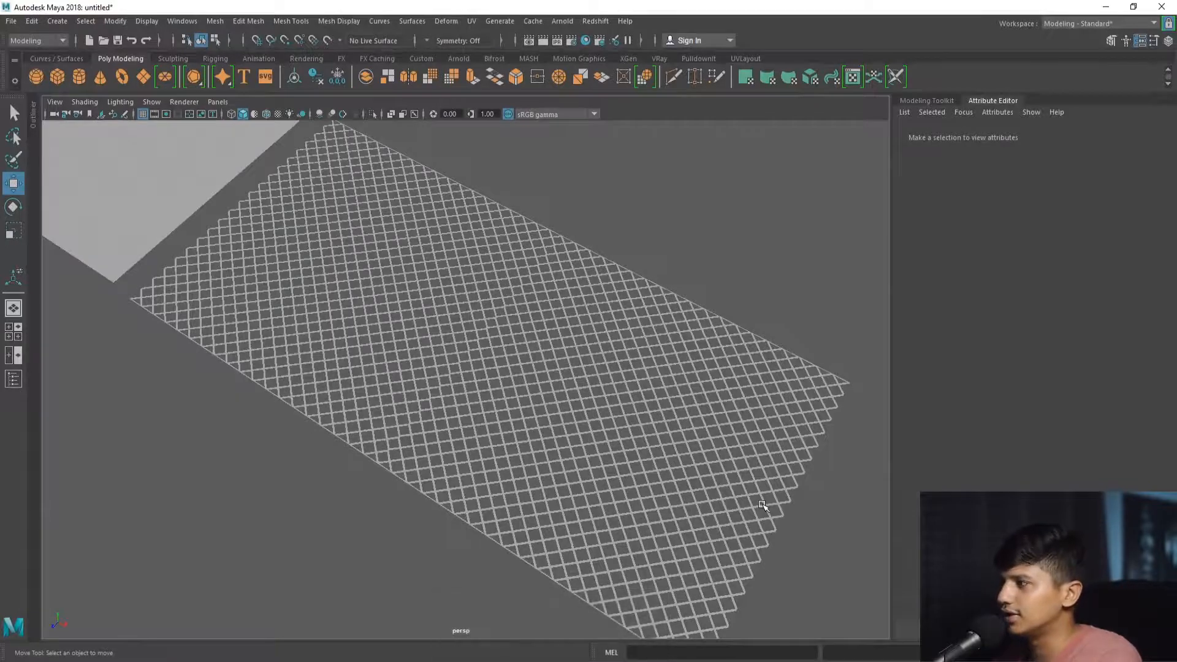
right_click_drag(763, 506, 393, 354, "alt")
left_click(300, 319)
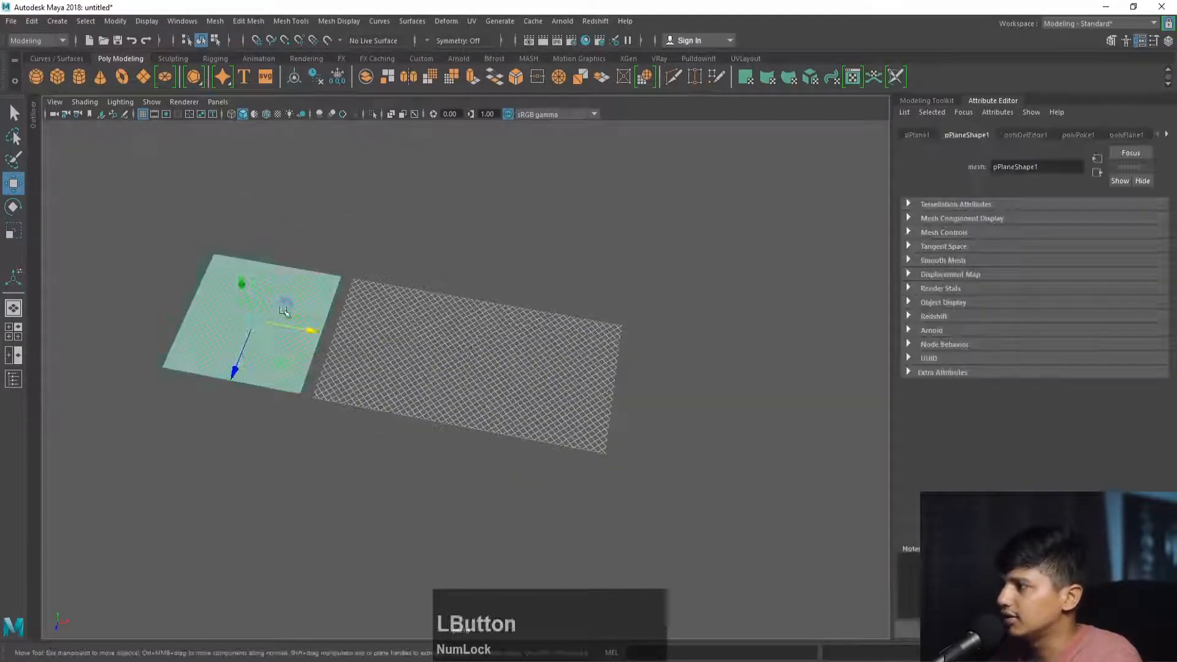
middle_click_drag(248, 306, 402, 361, "alt")
right_click_drag(402, 362, 524, 375, "alt")
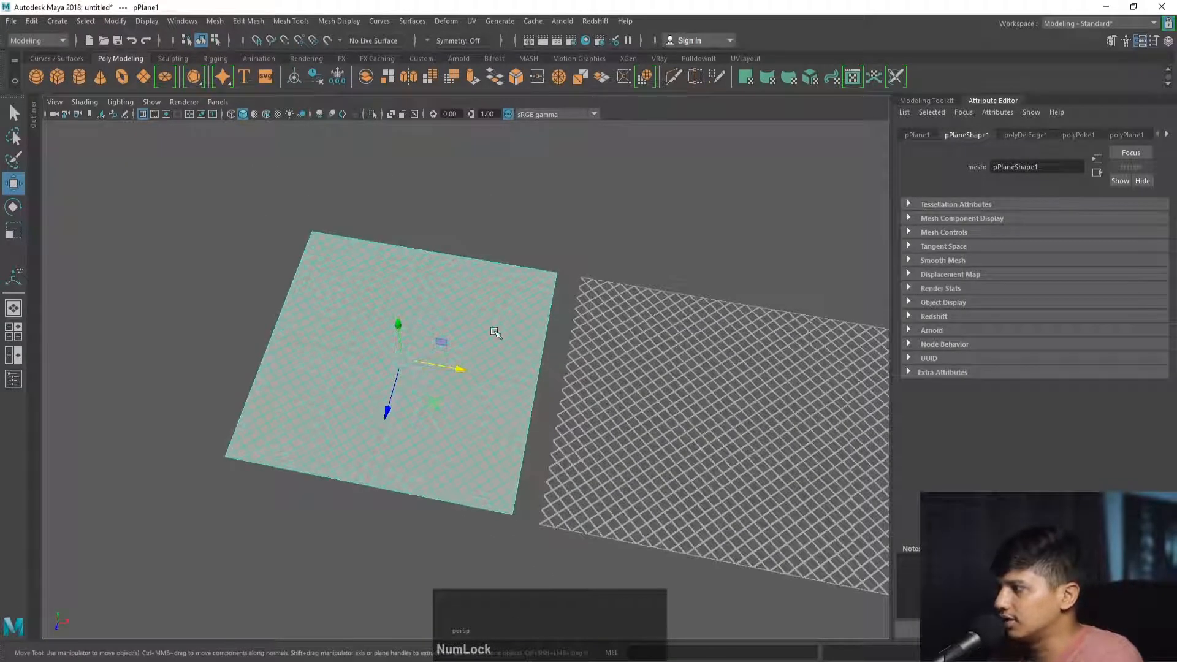
middle_click_drag(541, 336, 491, 288, "alt")
right_click_drag(490, 288, 576, 459, "alt")
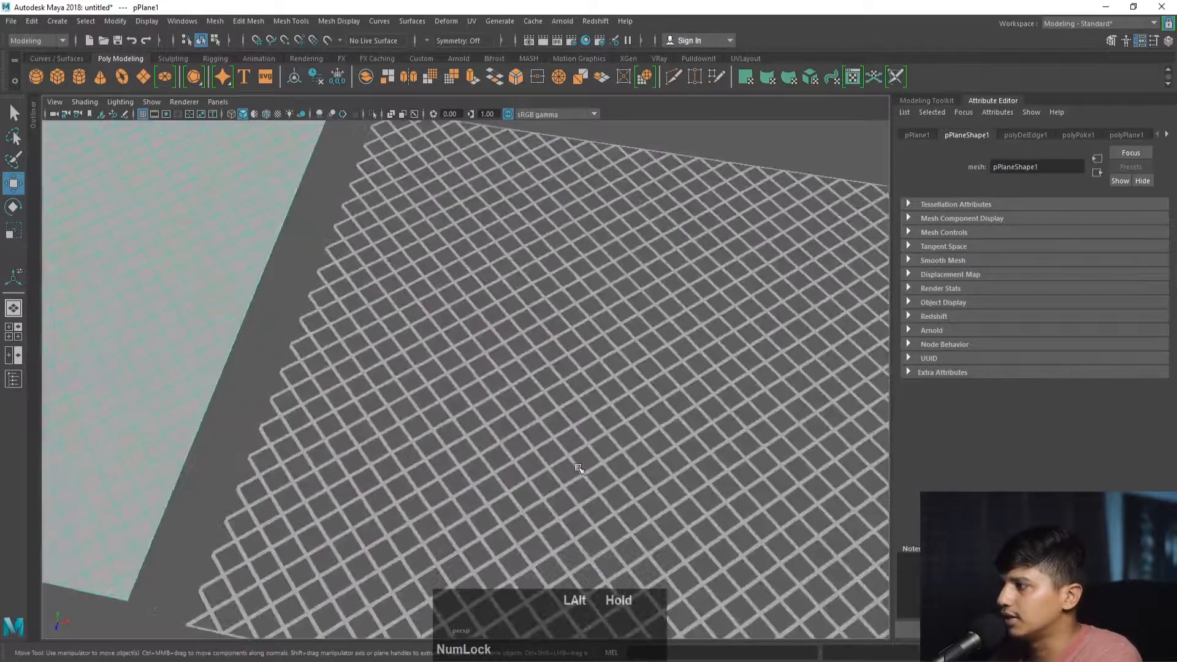
left_click(555, 437)
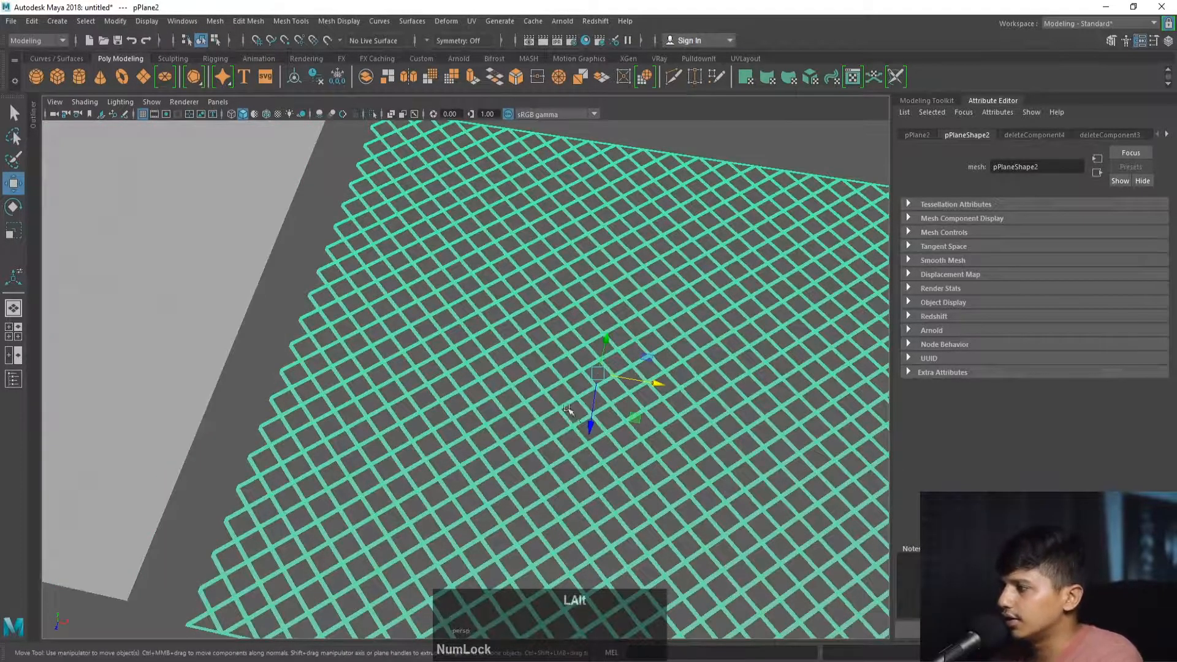
right_click_drag(555, 437, 429, 436, "alt")
Select all the patterned planes and hide them.
left_click_drag(215, 220, 821, 526)
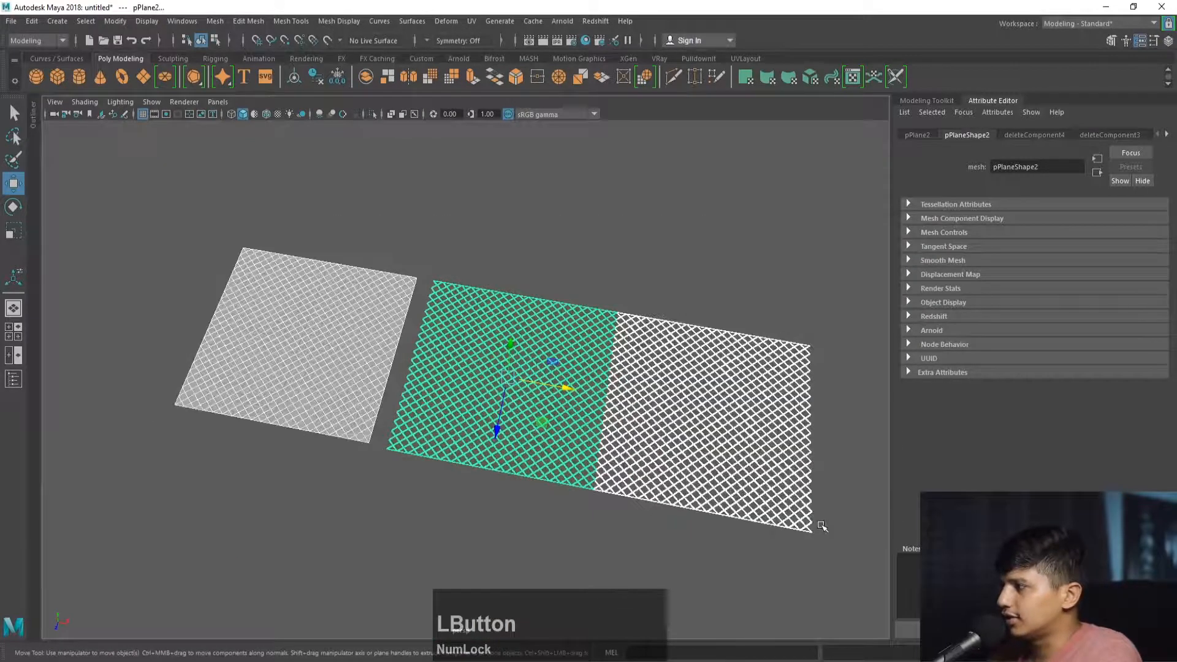
key("ctrl+h")
middle_click_drag(554, 438, 606, 419, "alt")
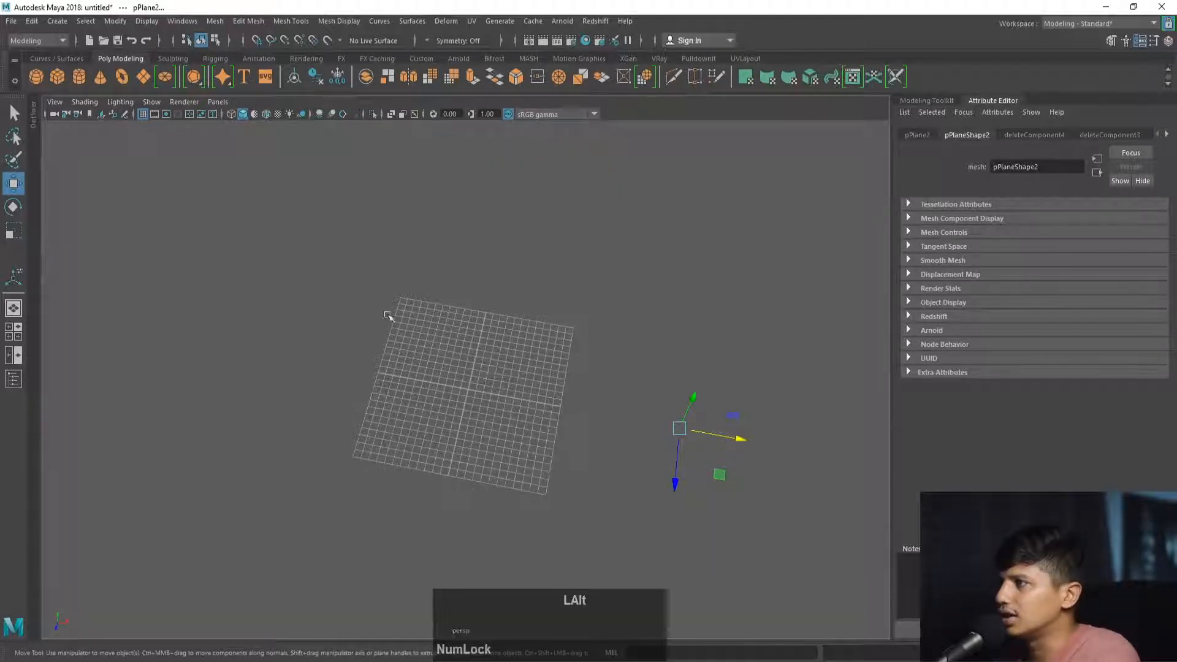
middle_click_drag(386, 316, 320, 305, "alt")
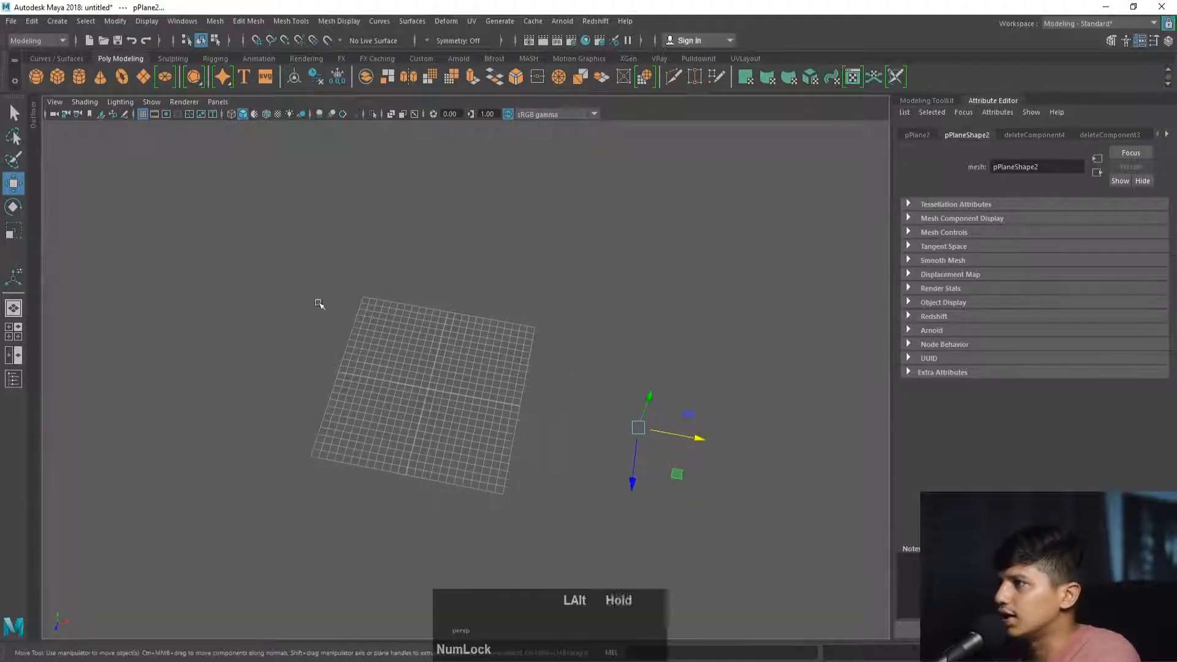
Create a new polygon plane covering about one quarter of the grid.
left_click(62, 78)
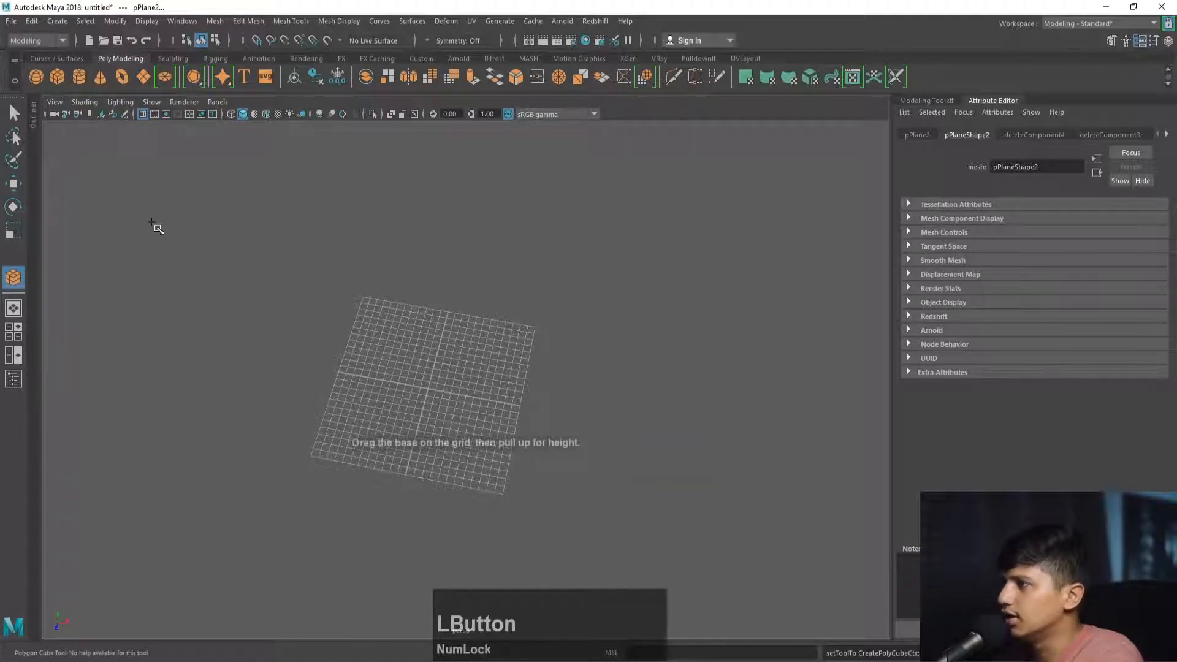
left_click(144, 83)
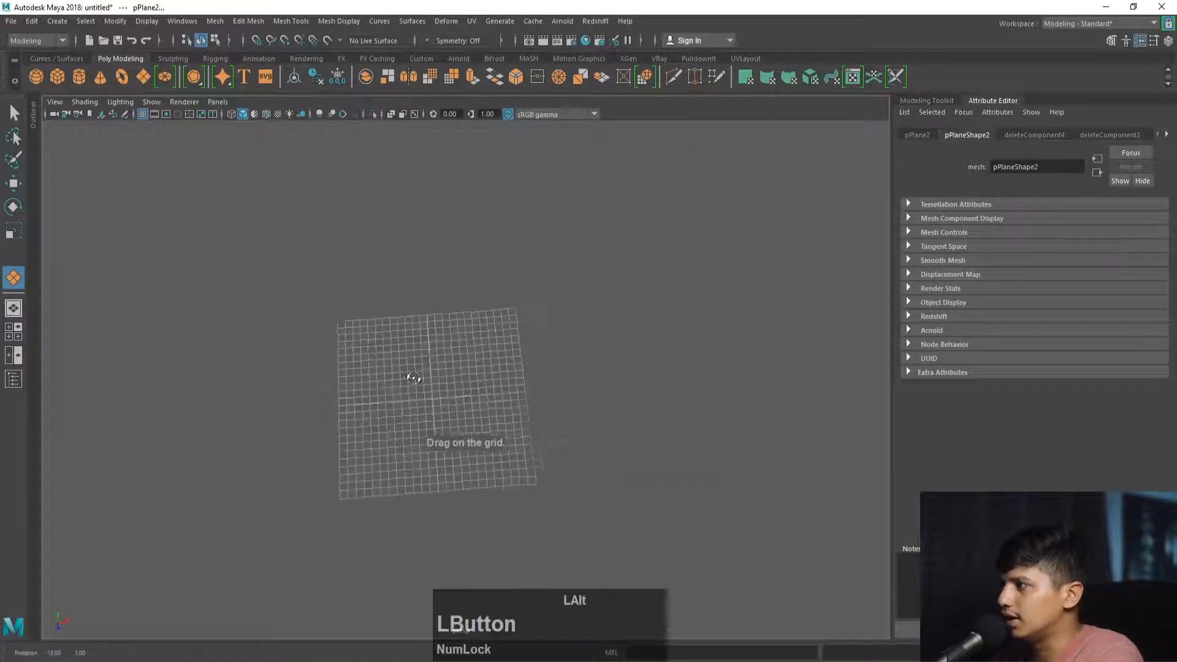
right_click_drag(407, 376, 320, 354, "alt")
mouse_move(263, 275)
left_mouse_down()
mouse_move(375, 359)
mouse_move(498, 487)
left_mouse_up()
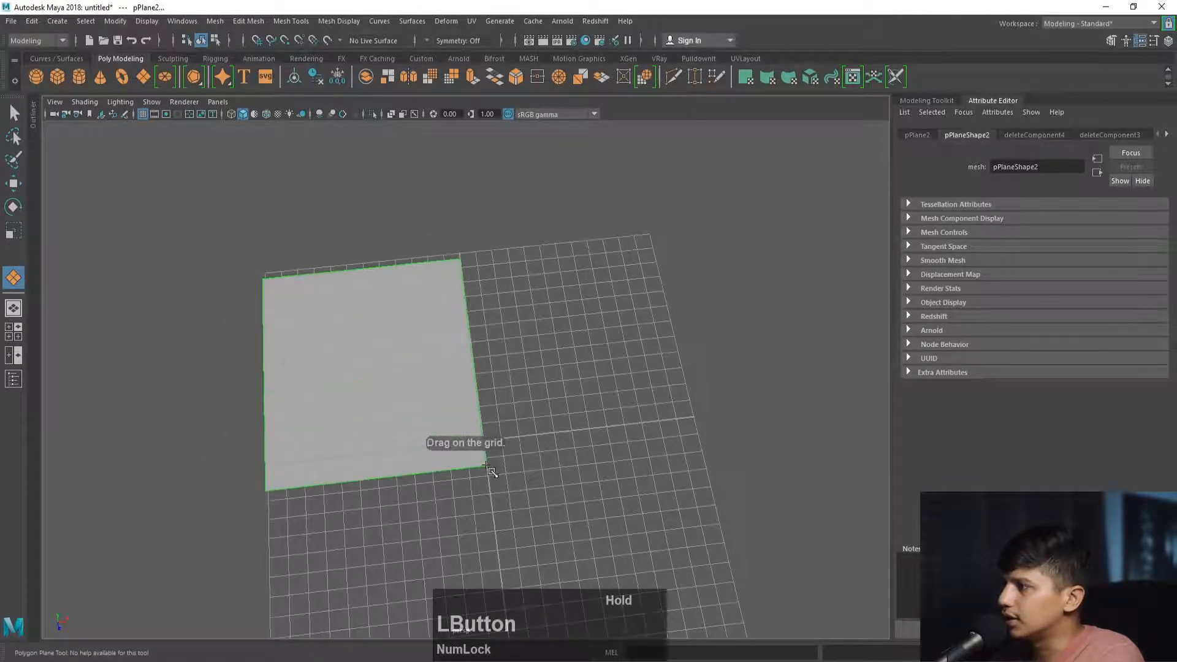
middle_click_drag(498, 487, 570, 490, "alt")
mouse_move(552, 491)
right_mouse_down("alt")
mouse_move(569, 486)
mouse_move(468, 407)
mouse_move(546, 481)
mouse_move(613, 456)
right_mouse_up("alt")
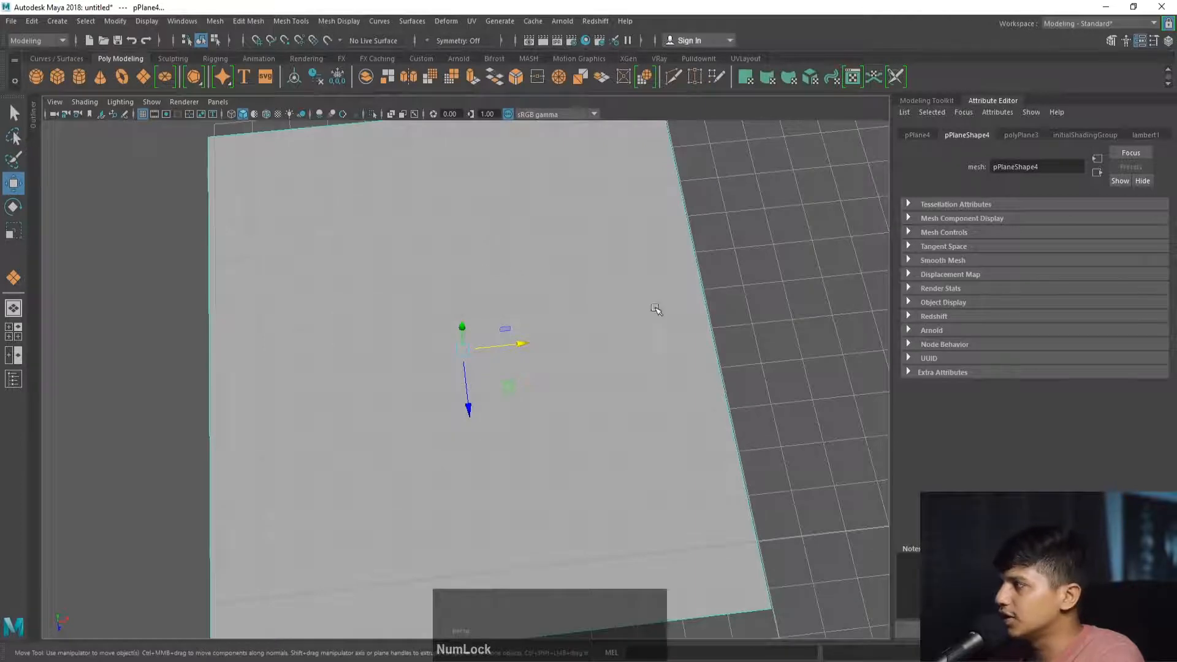
Extrude the new plane's single face and scale it inward evenly to form a narrow border.
right_click_drag(656, 309, 505, 276, "alt")
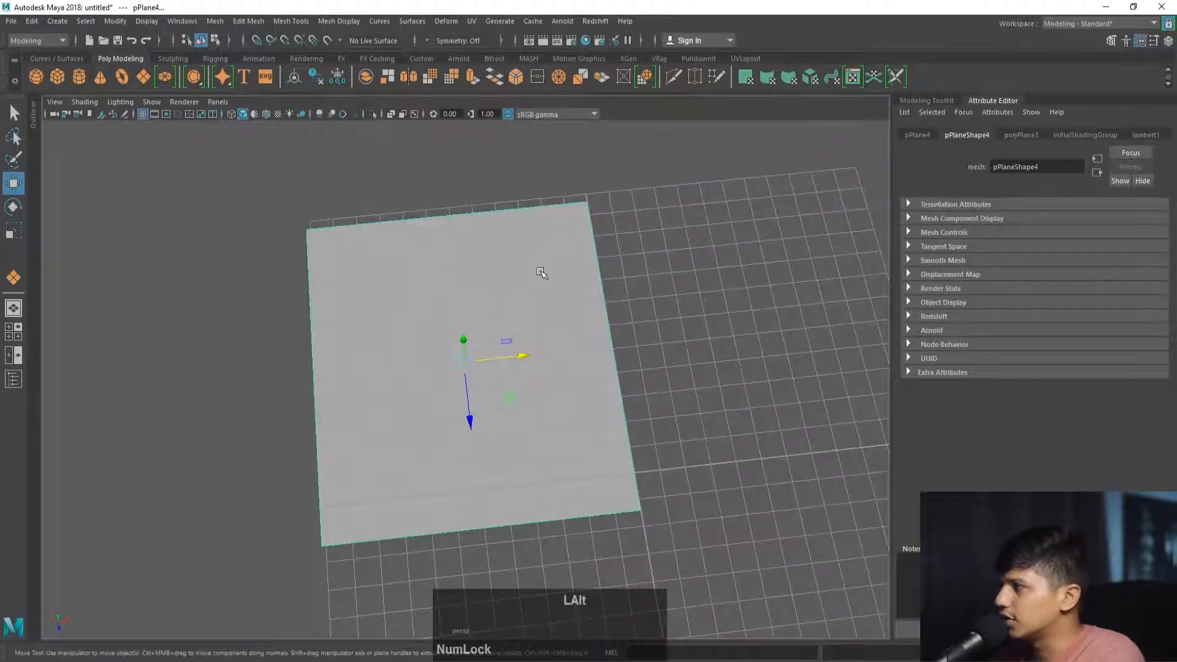
left_click_drag(541, 270, 525, 283, "alt")
right_click_drag(525, 284, 622, 331, "alt")
right_click_drag(506, 233, 434, 265)
left_click(520, 263)
key("r")
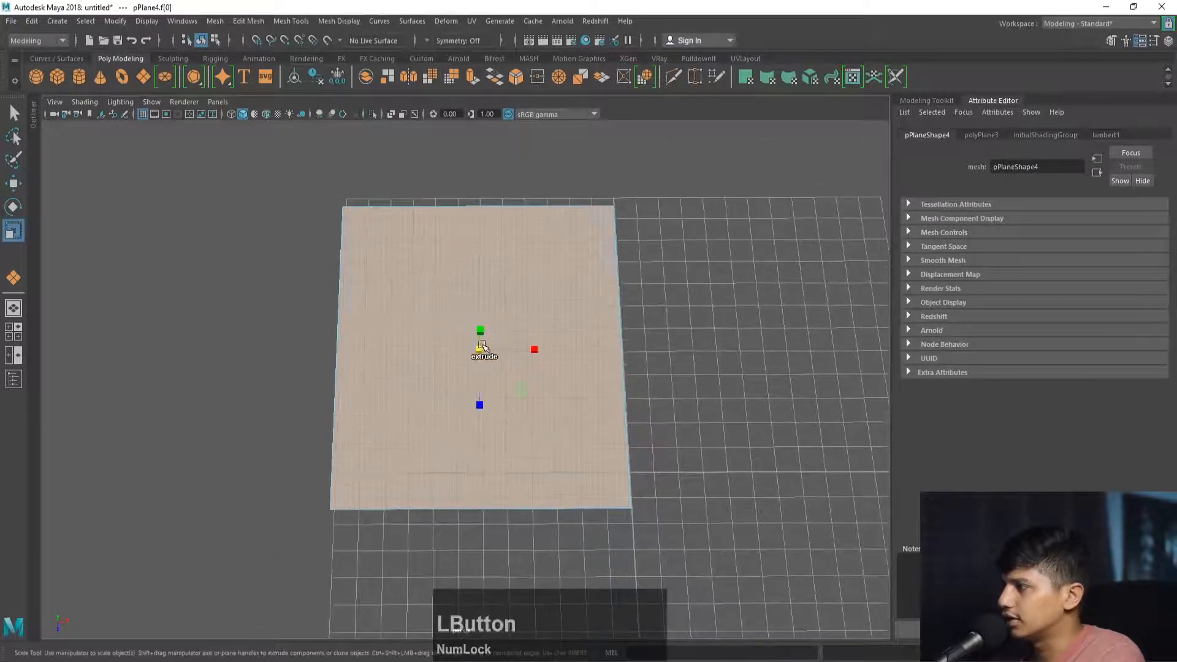
left_click_drag(479, 347, 345, 217, "shift")
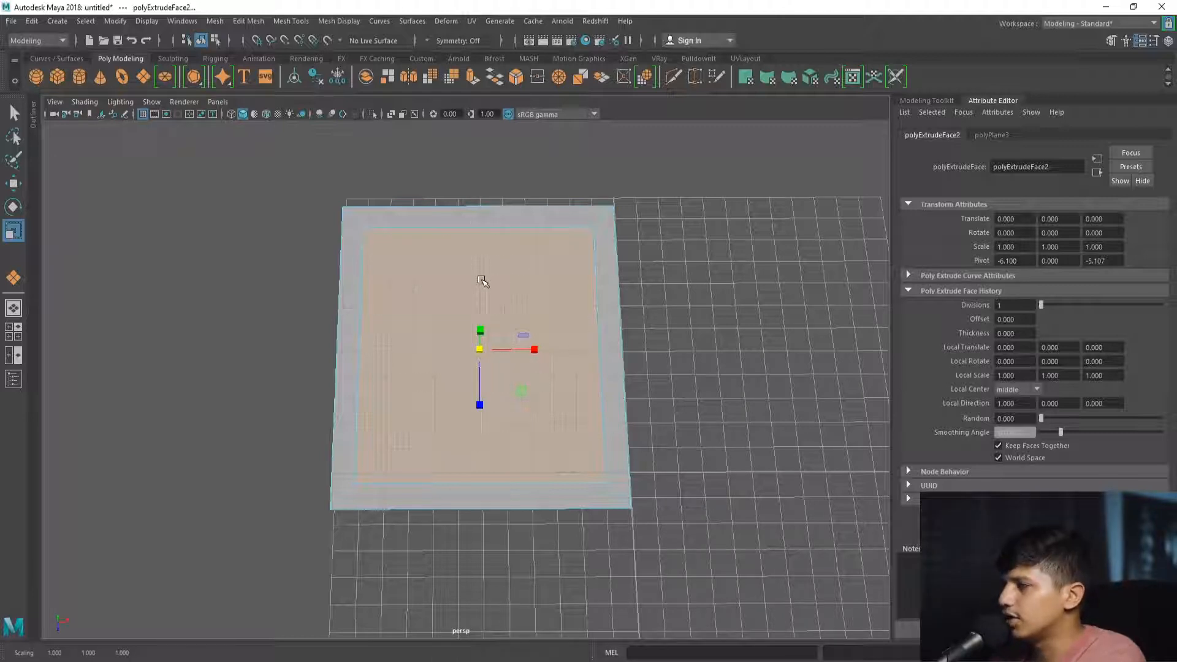
Delete the faces inside the border to leave an open square frame, and return it to object mode.
key("Delete")
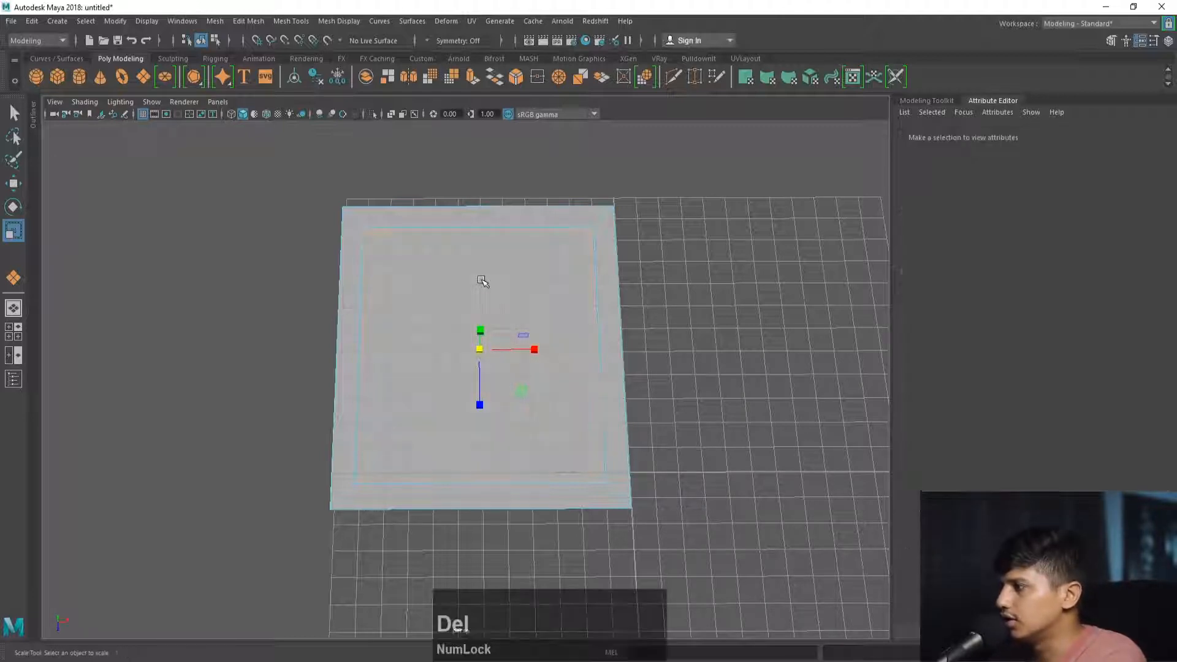
left_click(482, 281)
key("Delete")
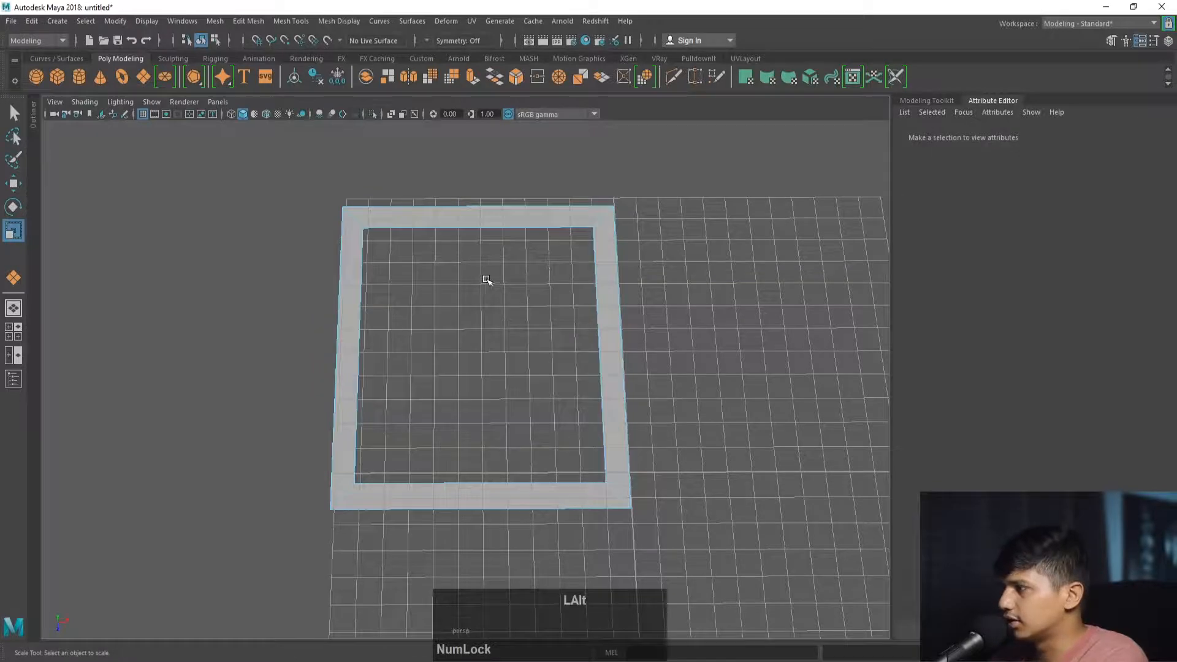
left_click_drag(486, 279, 452, 307, "alt")
right_click_drag(452, 307, 498, 283)
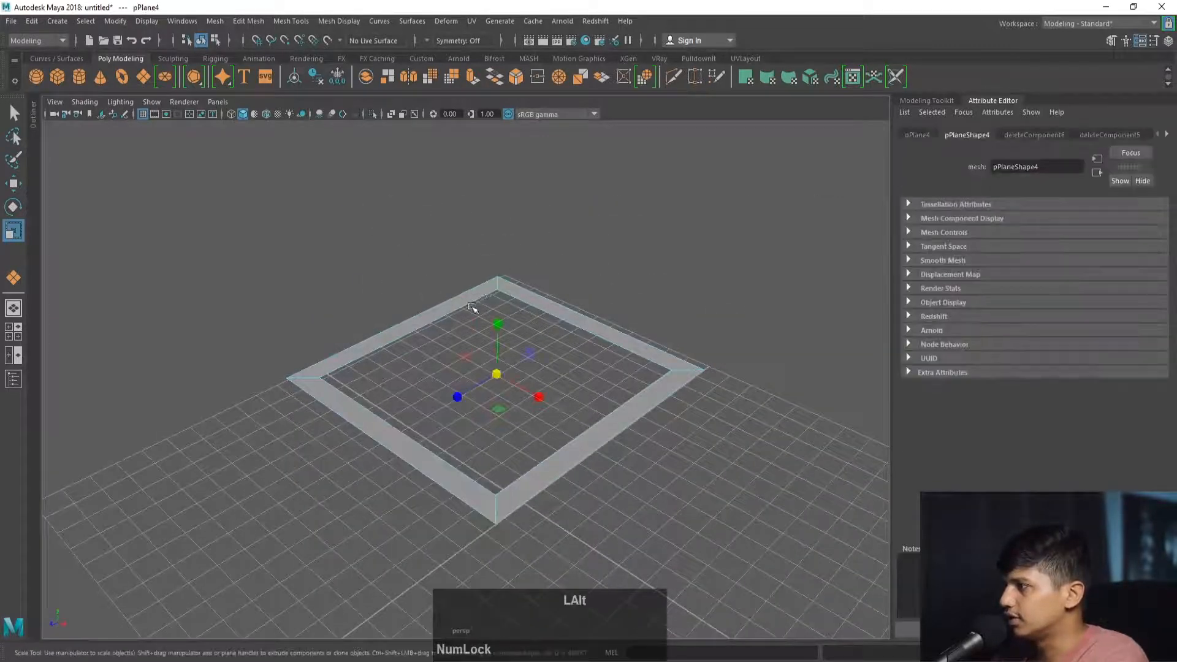
Duplicate the square frame and move the copy in X and Z to sit diagonally off the original's corner.
left_click_drag(498, 284, 885, 331, "alt")
key("ctrl+d")
key("w")
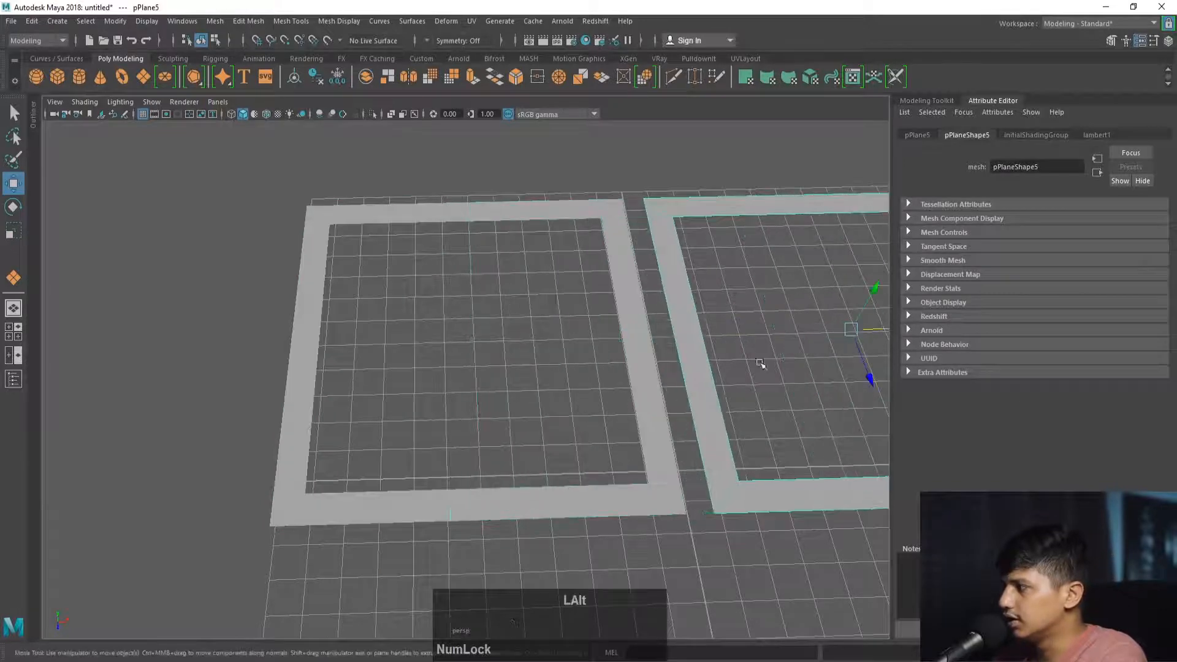
left_click_drag(762, 362, 540, 318, "alt")
left_click_drag(643, 537, 645, 552)
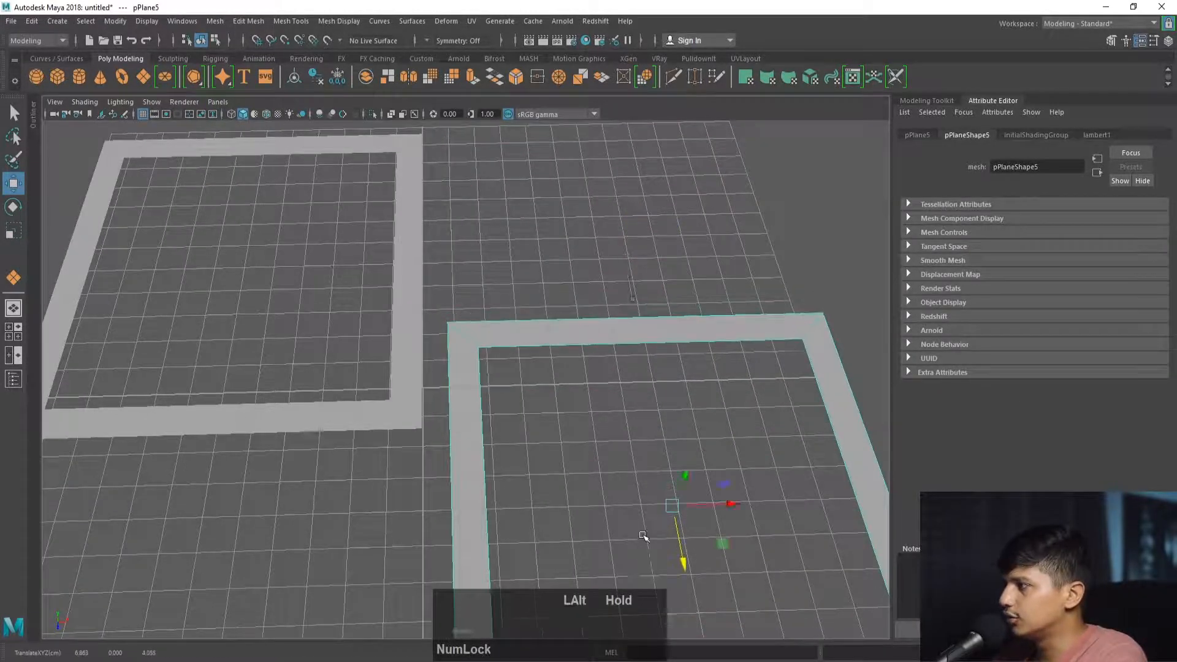
right_click_drag(643, 537, 472, 414, "alt")
left_click_drag(472, 414, 548, 495, "alt")
middle_click_drag(562, 504, 555, 499, "alt")
left_click_drag(564, 522, 560, 583)
left_click_drag(520, 447, 550, 447, "alt")
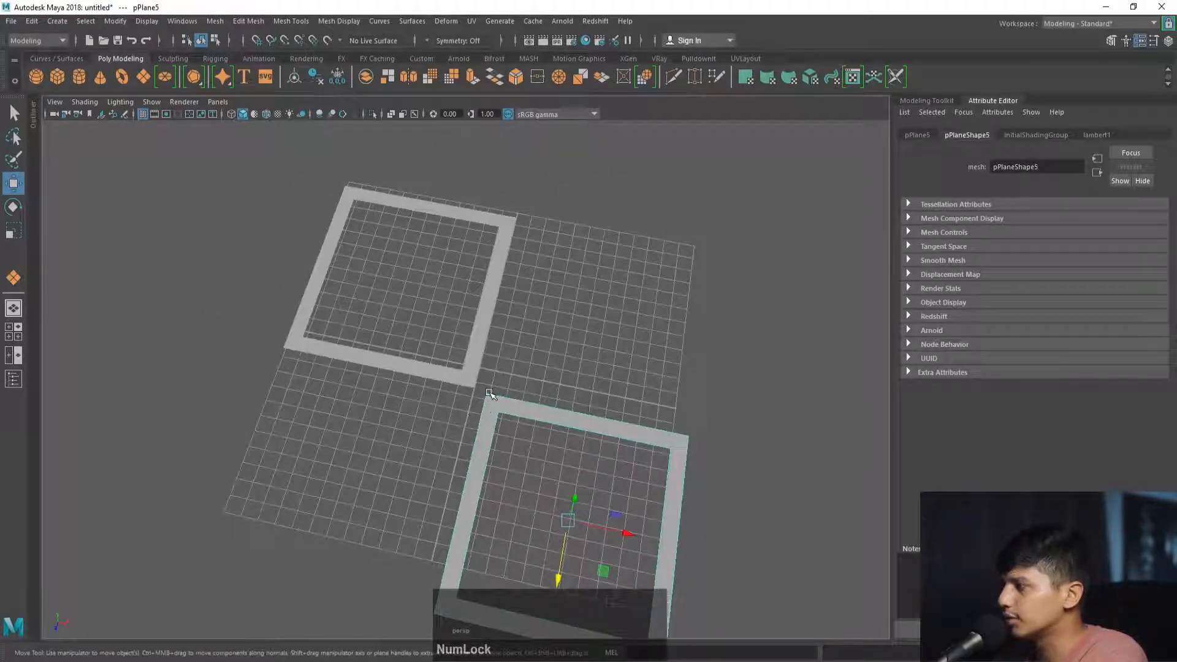
Snap the copied frame's pivot to its outer corner vertex nearest the original frame, and leave pivot editing.
key("Insert")
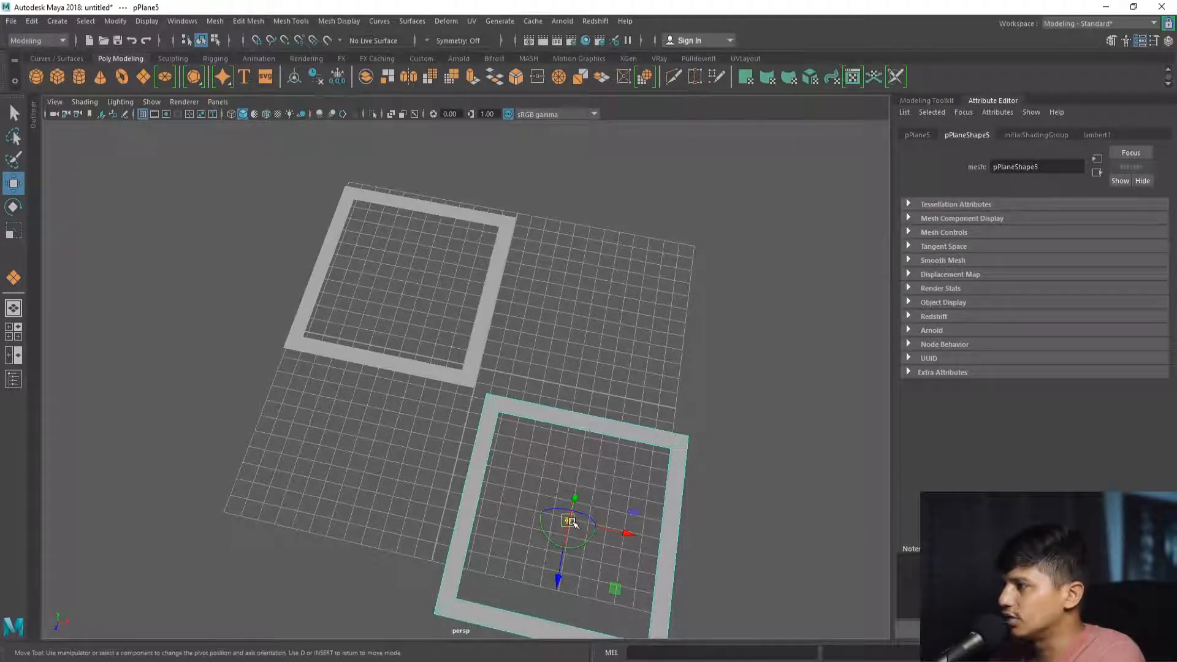
key("v")
left_click_drag(573, 522, 519, 468)
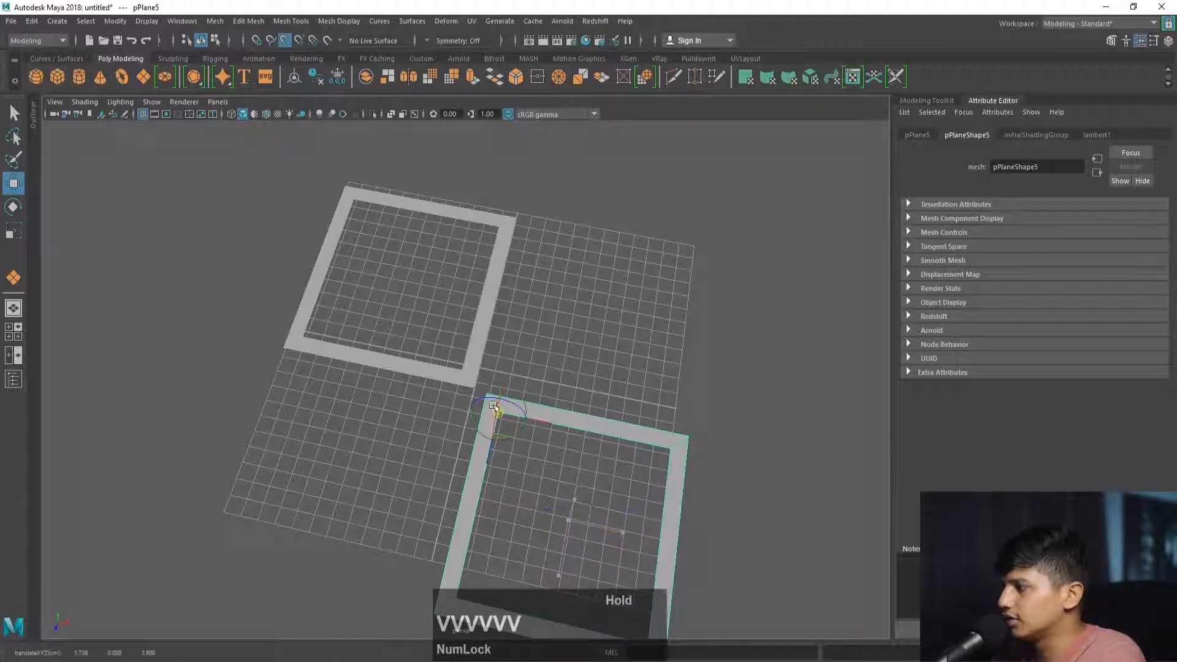
mouse_move(495, 407)
left_mouse_down()
mouse_move(478, 388)
mouse_move(672, 446)
mouse_move(473, 388)
mouse_move(488, 397)
left_mouse_up()
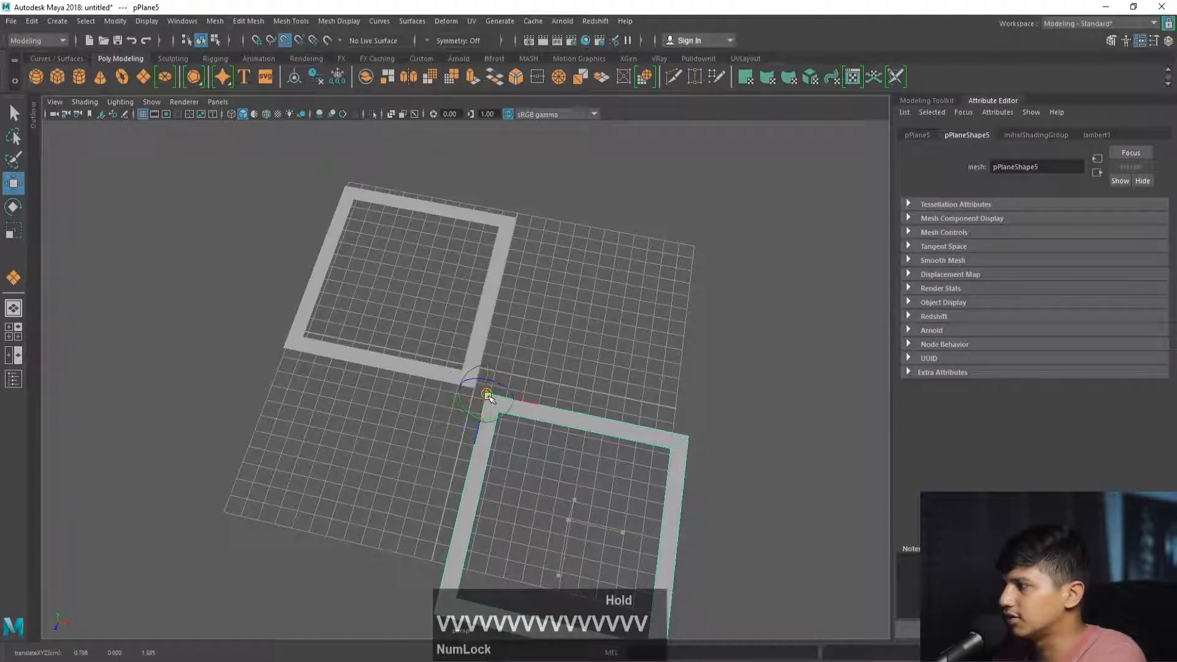
right_click_drag(489, 397, 735, 586, "alt")
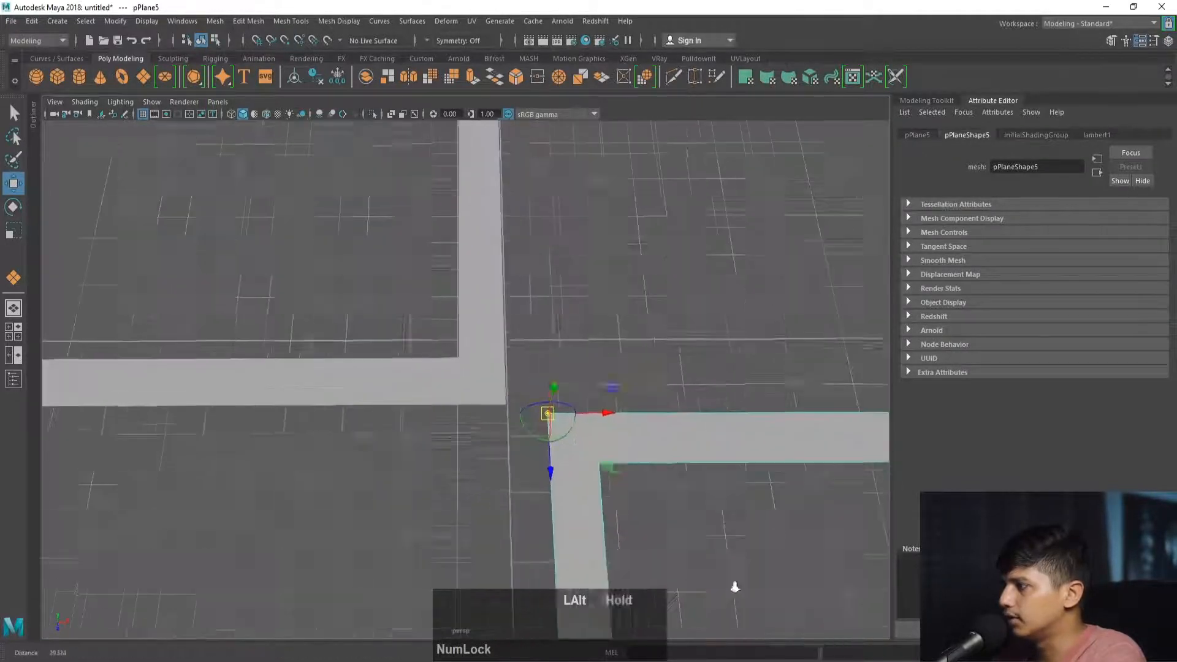
middle_click_drag(735, 586, 504, 475, "alt")
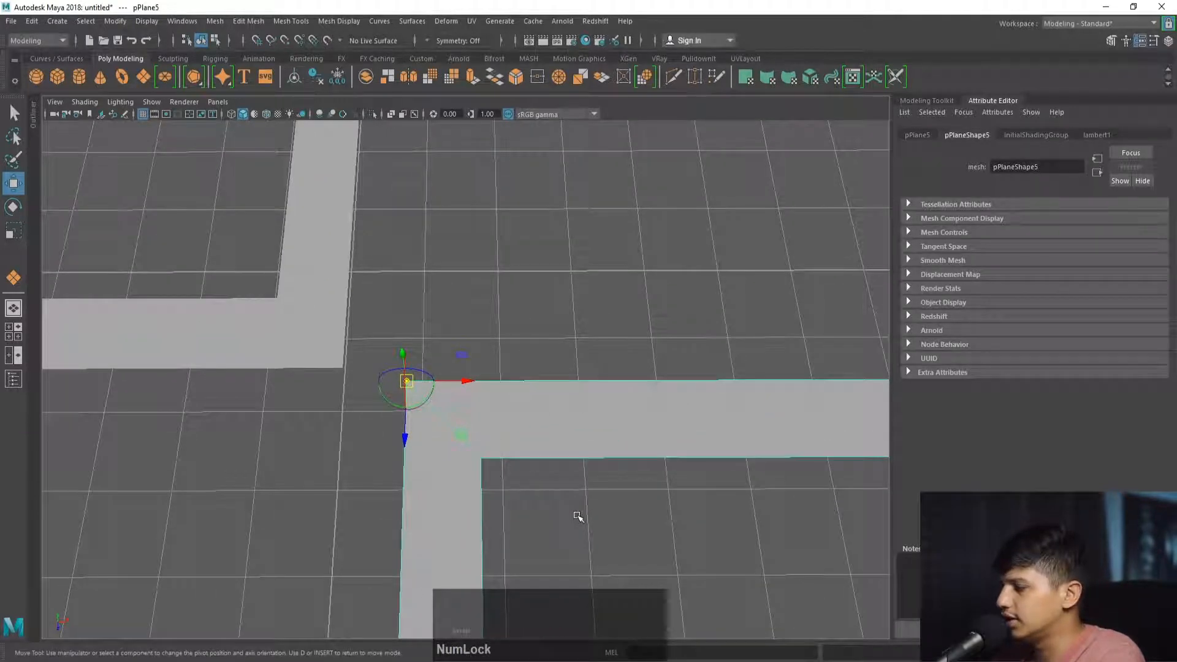
key("Insert")
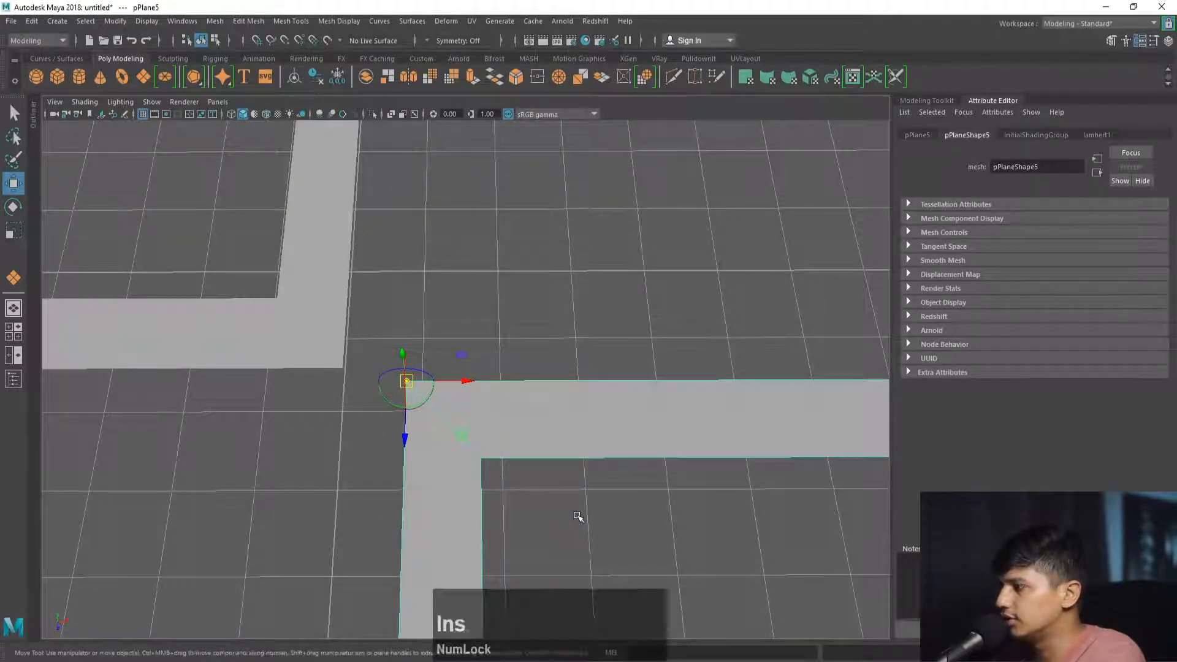
Snap the copied frame to the original so their nearest outer corners meet exactly.
left_click_drag(455, 384, 297, 368, "alt")
right_click_drag(298, 364, 194, 341, "alt")
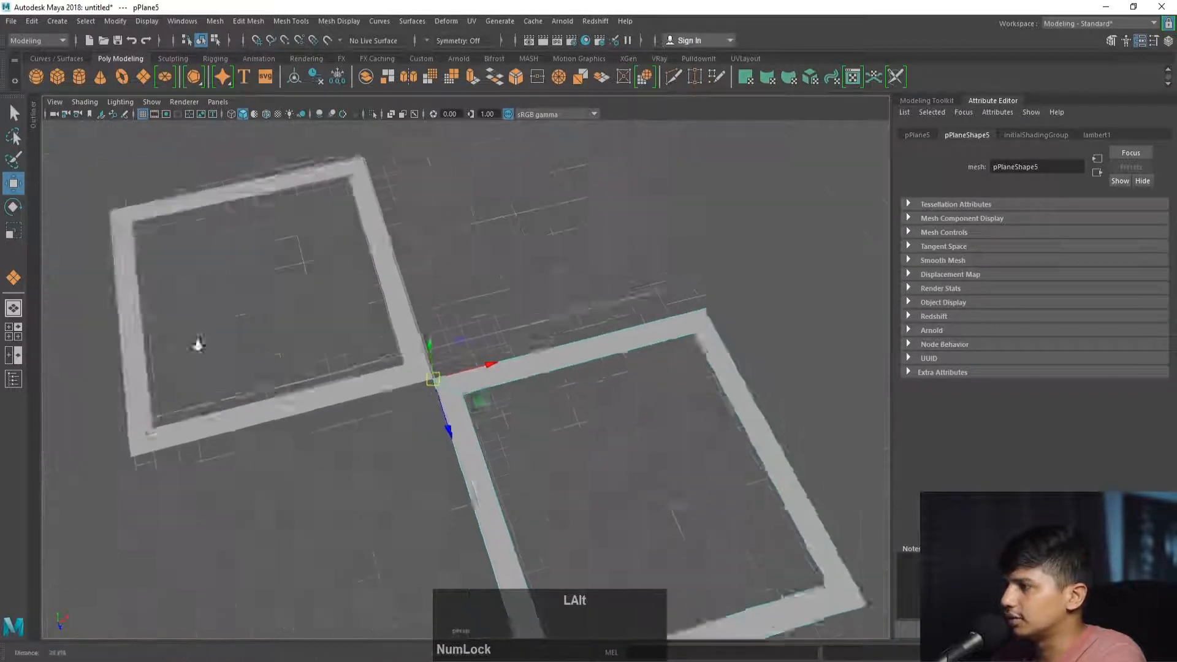
left_click_drag(194, 342, 326, 388, "alt")
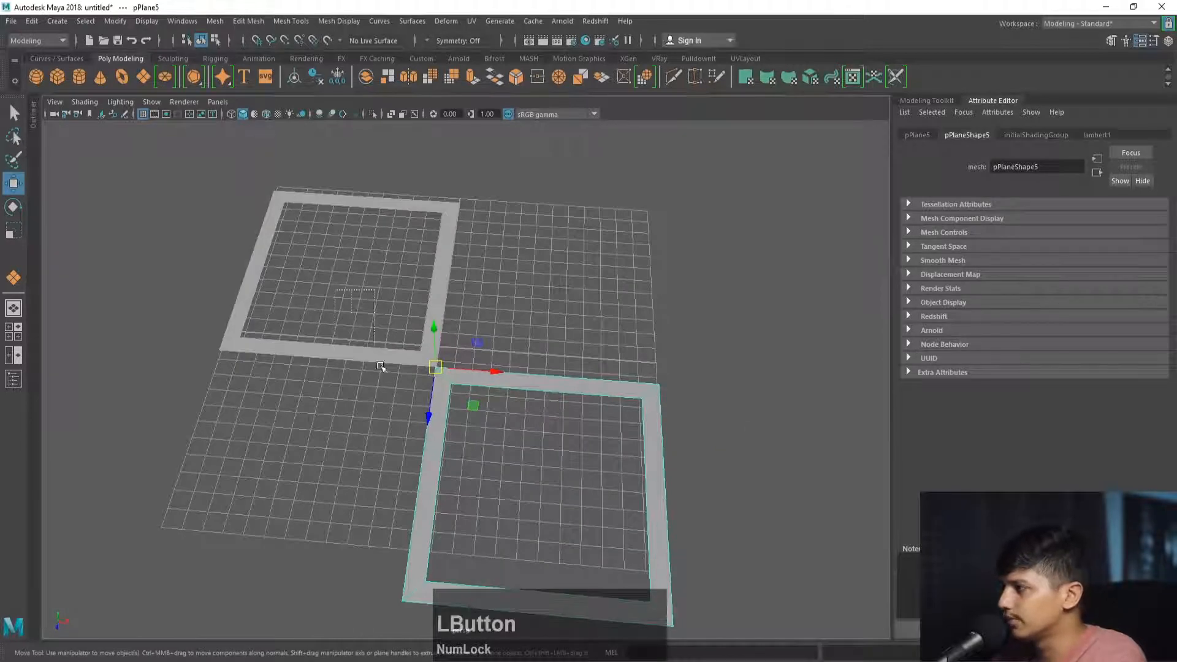
Select both frames, duplicate them, and move the copies along X until they touch the first pair corner to corner.
left_click(375, 344)
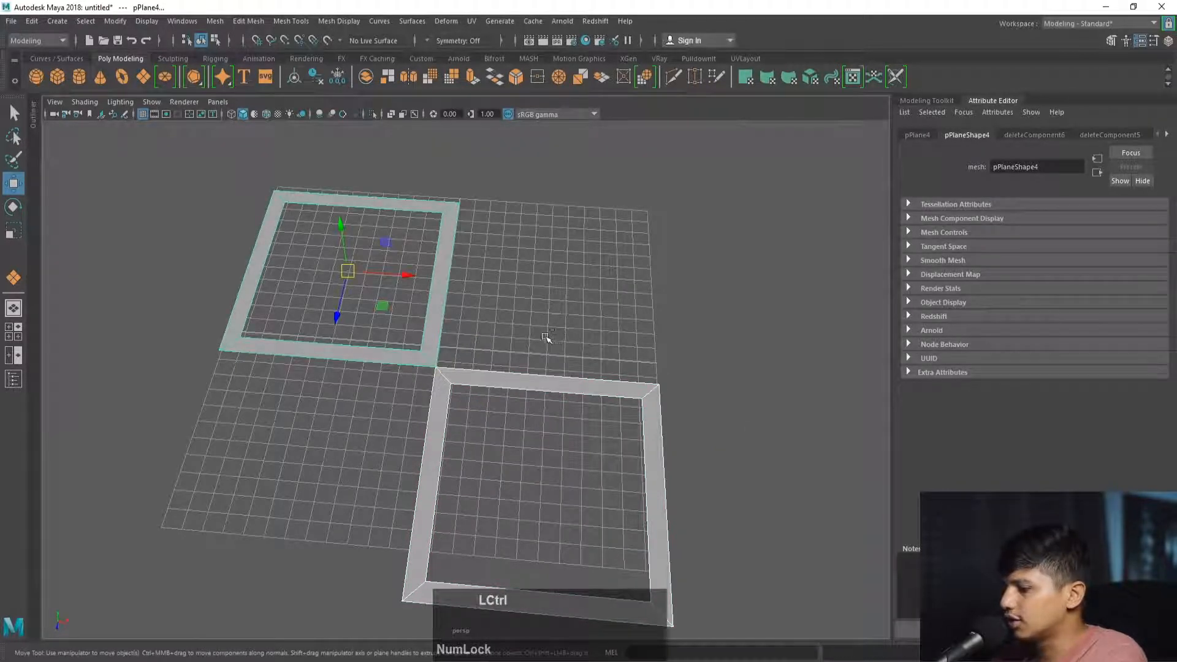
key("ctrl+d")
left_click_drag(404, 274, 817, 303)
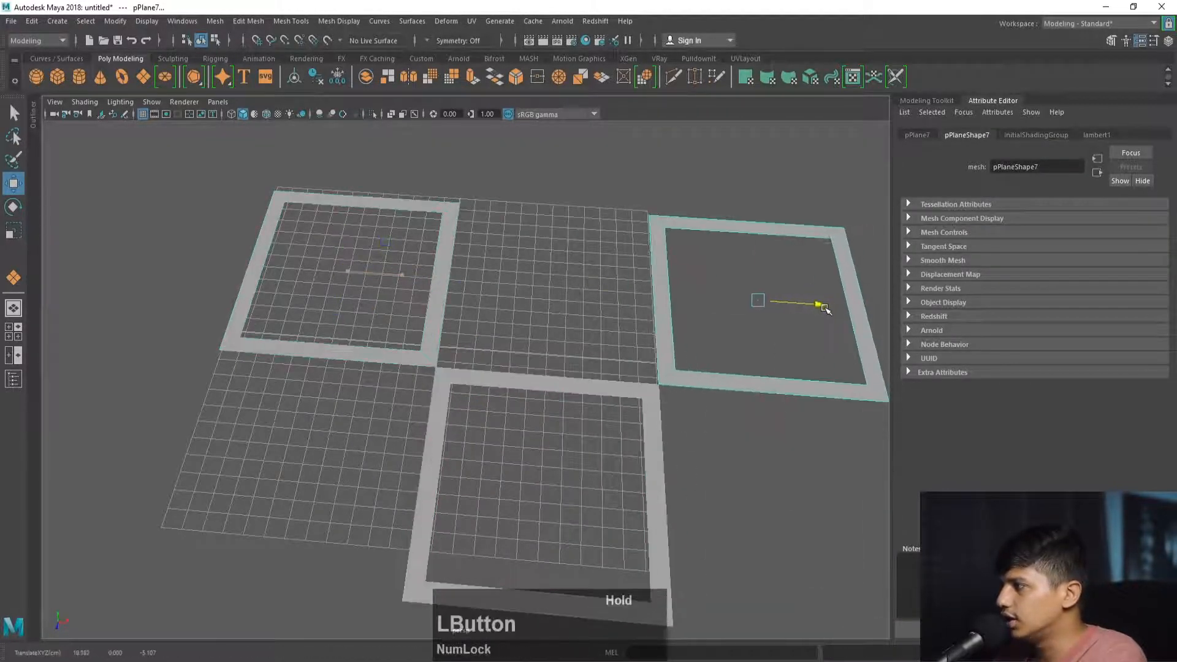
right_click_drag(817, 302, 468, 299, "alt")
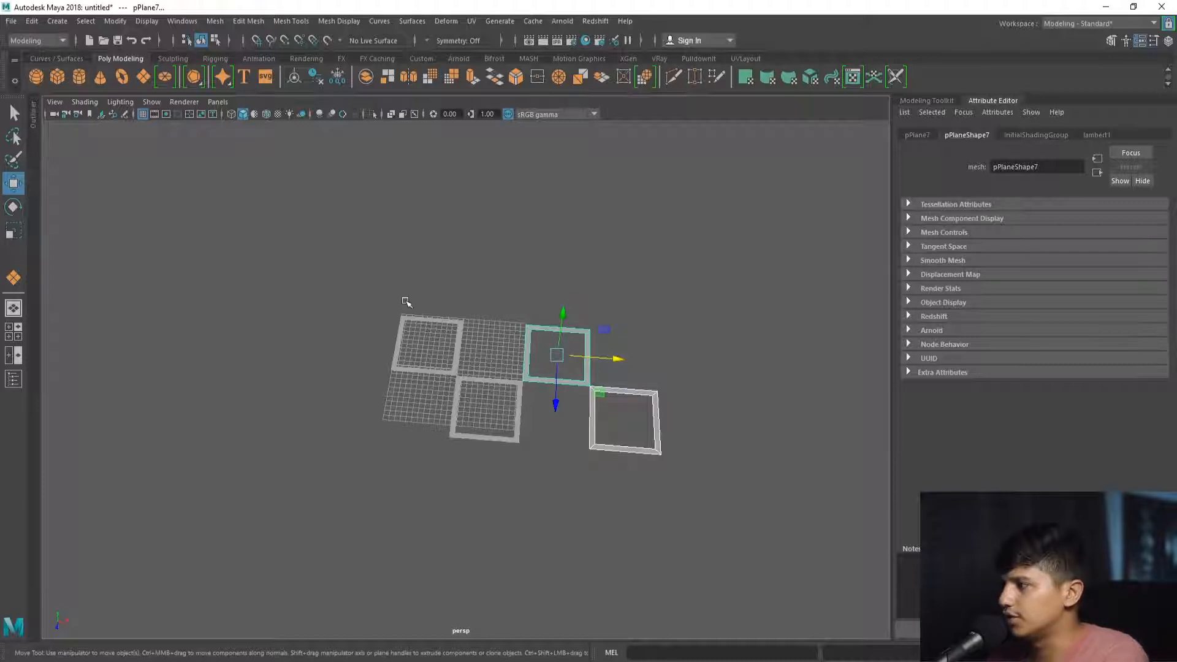
Delete all four square frames and draw a polygon pipe on the grid, about 8.1 in radius and 23 high.
left_click_drag(350, 275, 621, 457)
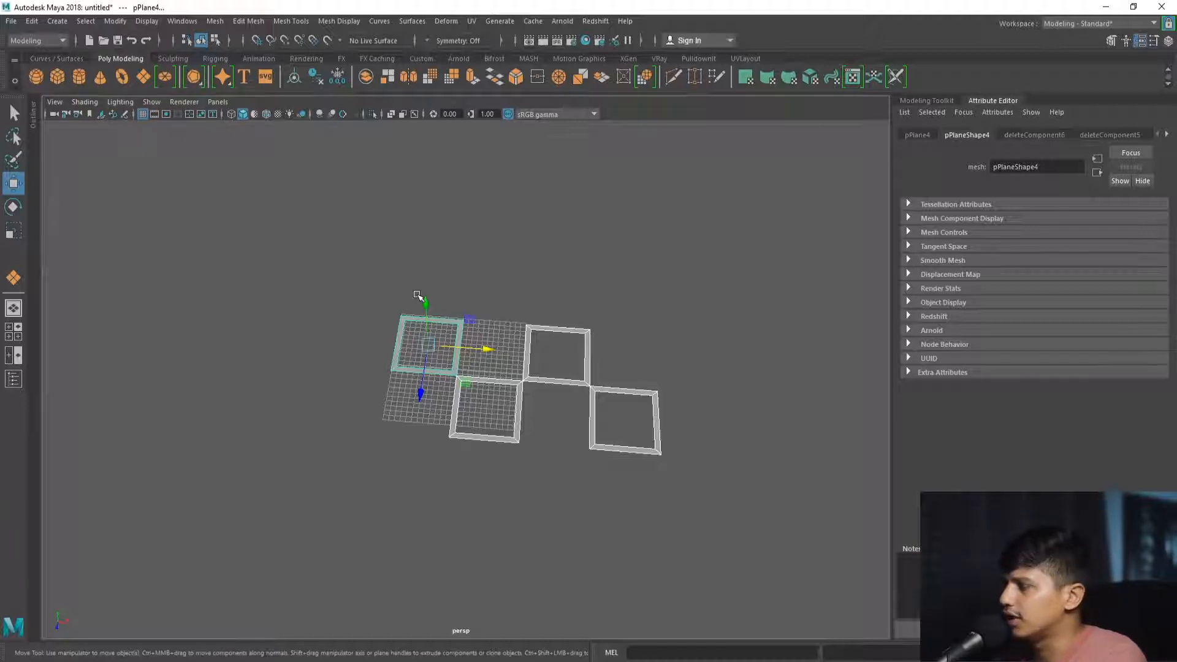
key("Delete")
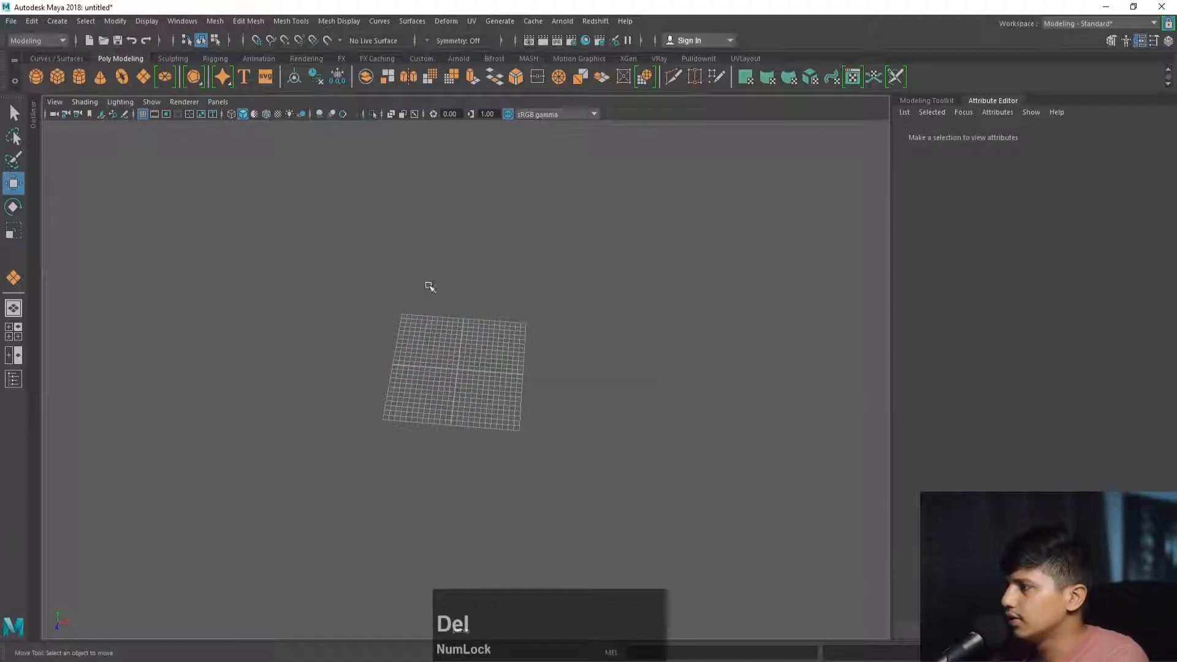
right_click(194, 79)
right_click_drag(196, 88, 217, 164)
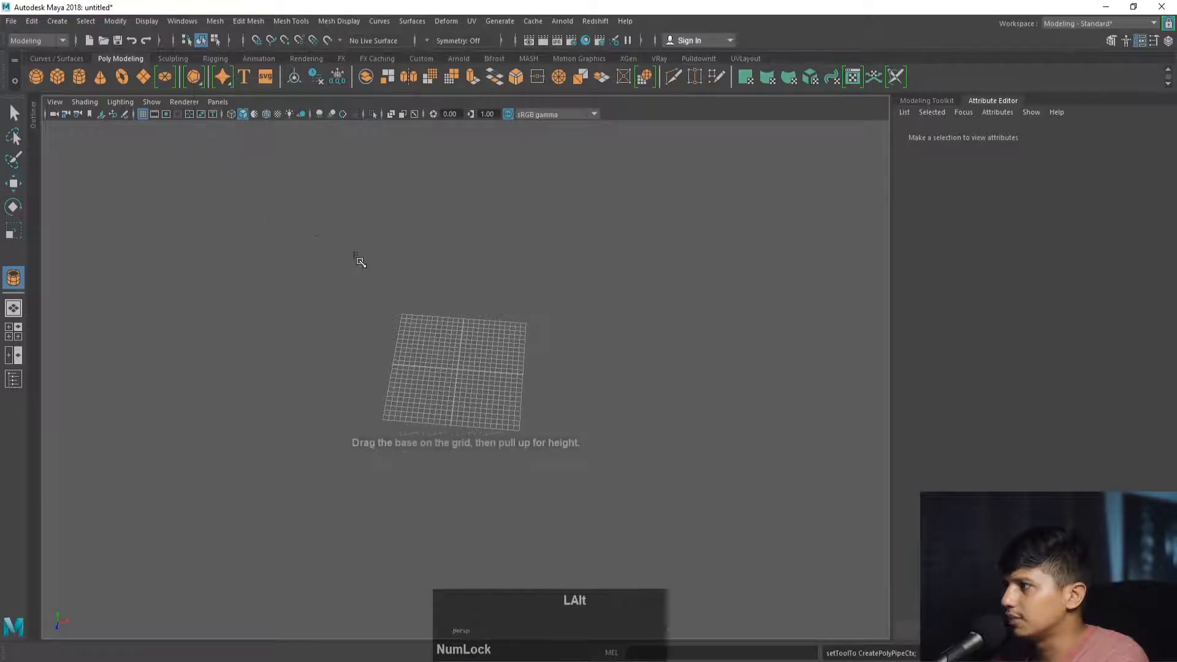
left_click_drag(360, 257, 567, 408, "alt")
right_click_drag(566, 408, 574, 412, "alt")
left_click_drag(450, 369, 532, 387, "shift")
left_click_drag(479, 368, 486, 255, "alt")
scroll(472, 263, "up", 3)
middle_click_drag(486, 255, 467, 274, "alt")
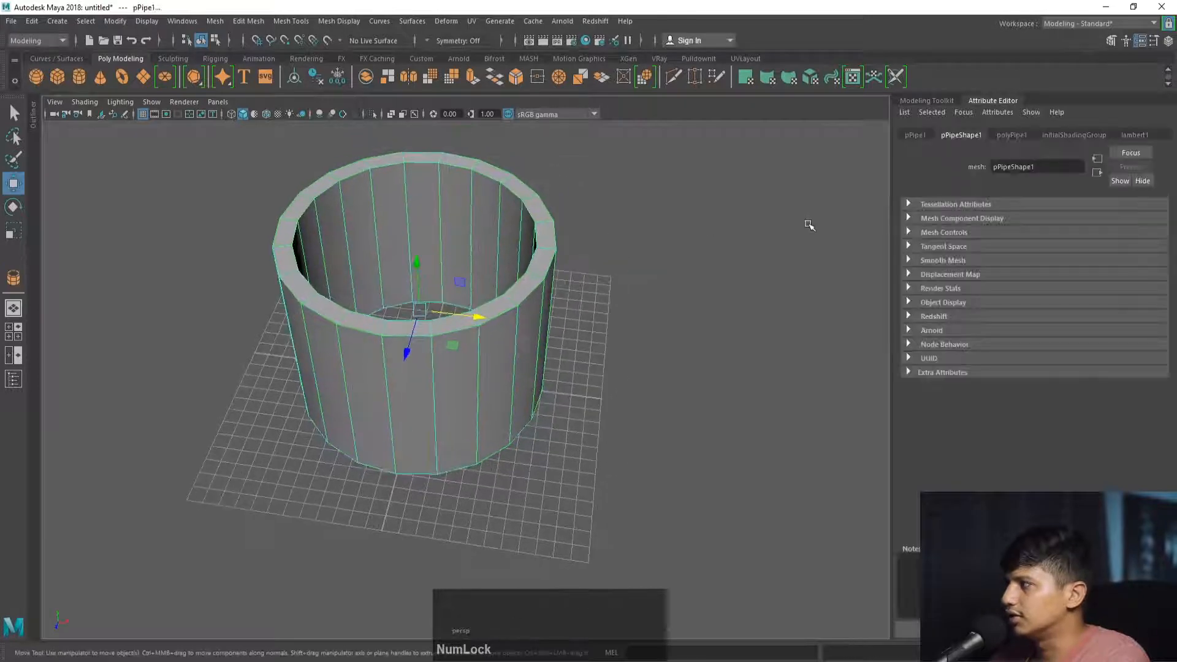
Set the pipe's axis subdivisions to 6 to make it hexagonal.
left_click(1012, 135)
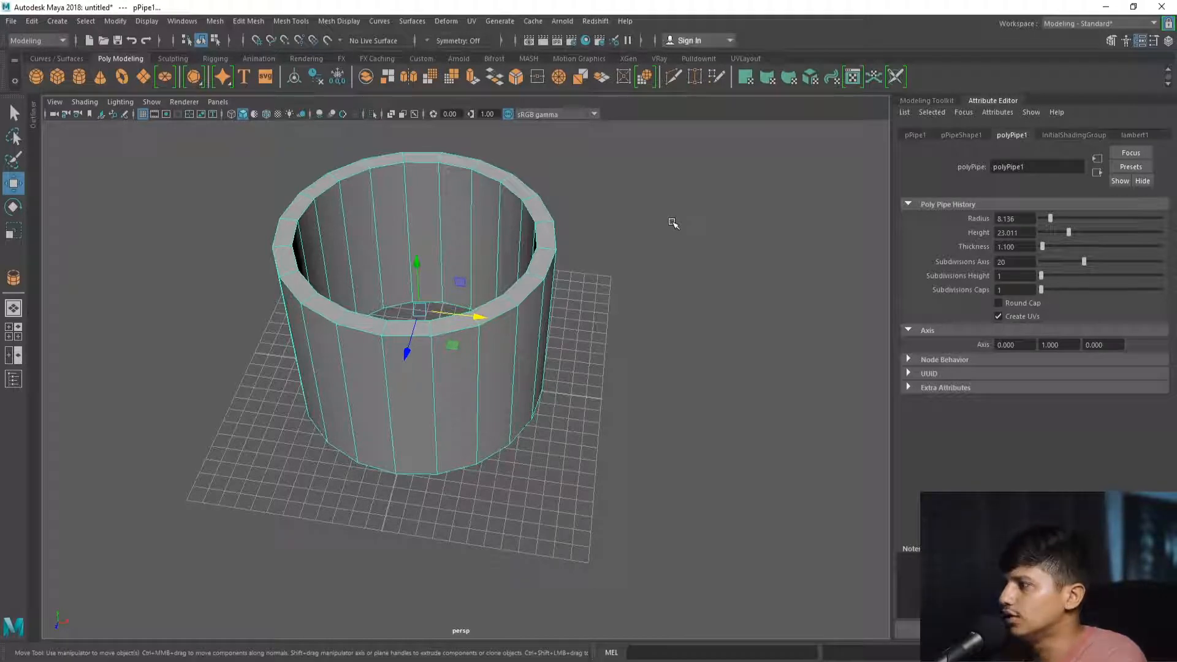
double_click(1003, 262)
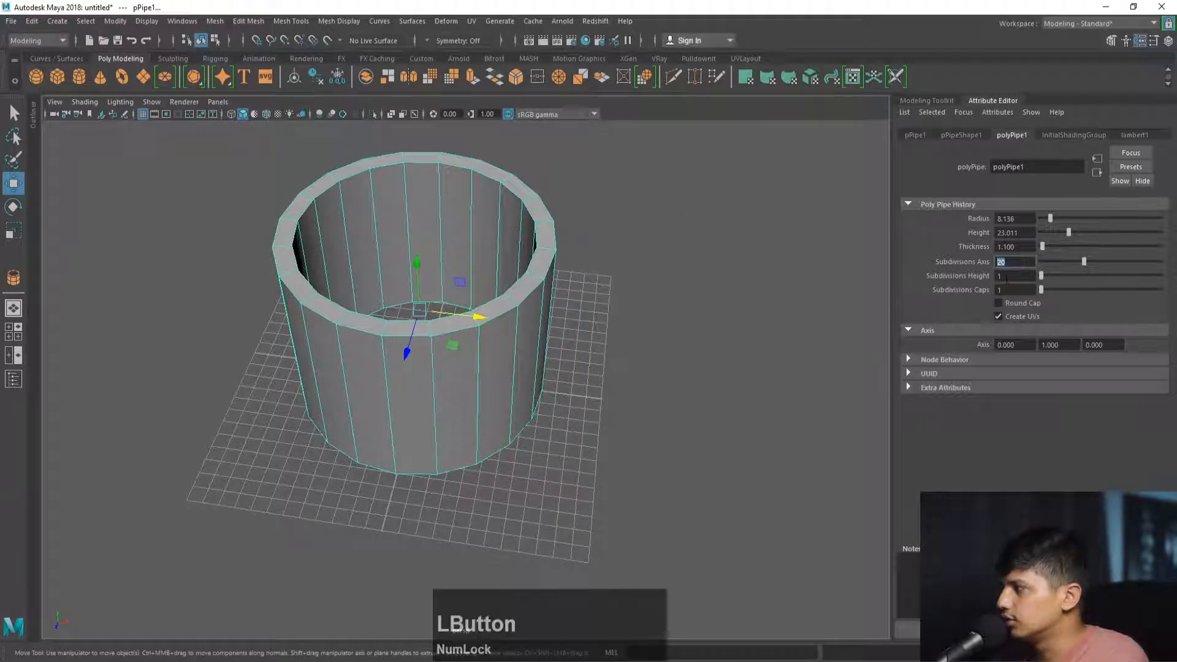
type("6")
key("Return")
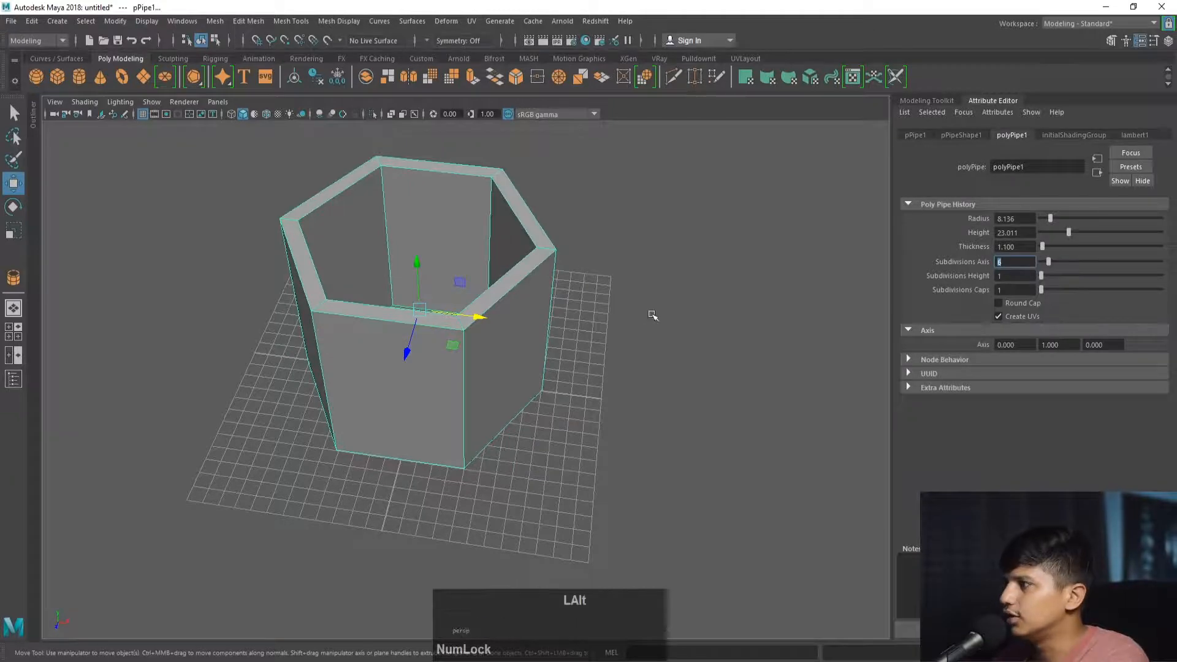
Delete all of the pipe's faces except the top cap, leaving a flat hexagonal ring, and return to object mode.
left_click_drag(651, 315, 626, 289, "alt")
right_click_drag(531, 257, 280, 260)
left_click_drag(250, 250, 859, 475)
left_click_drag(525, 363, 563, 270, "alt")
key("Delete")
right_click_drag(563, 269, 661, 228)
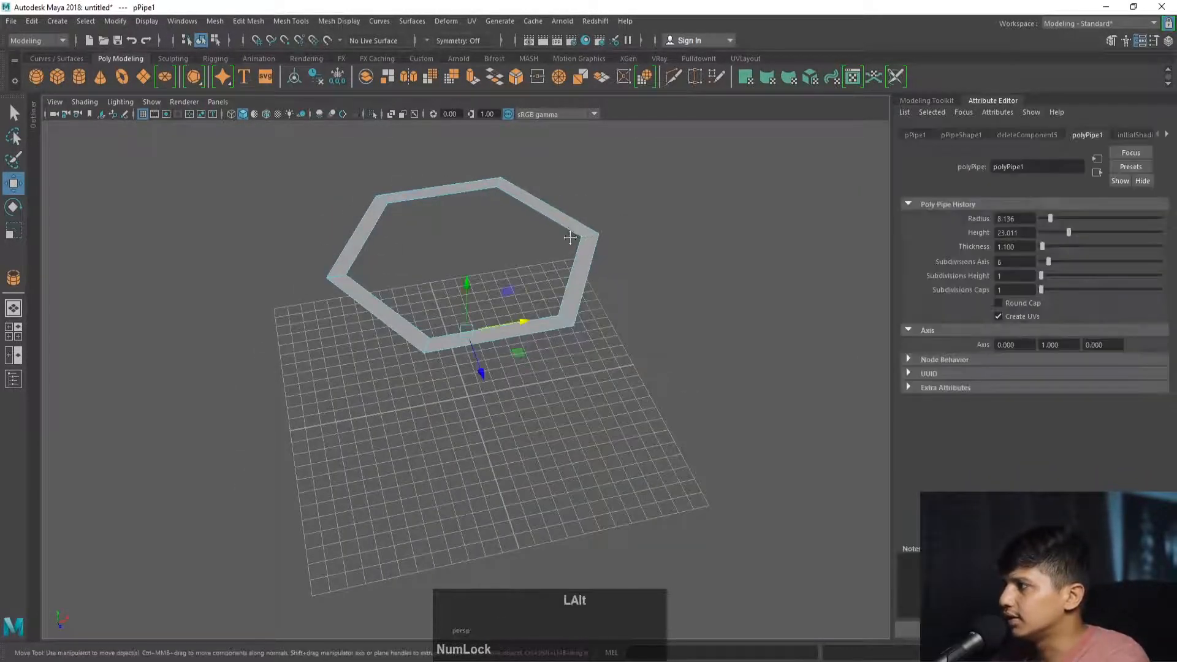
Center the hexagonal ring's pivot and scale the ring down uniformly to about 0.3.
left_click_drag(567, 355, 515, 371, "alt")
middle_click_drag(543, 349, 489, 399, "alt")
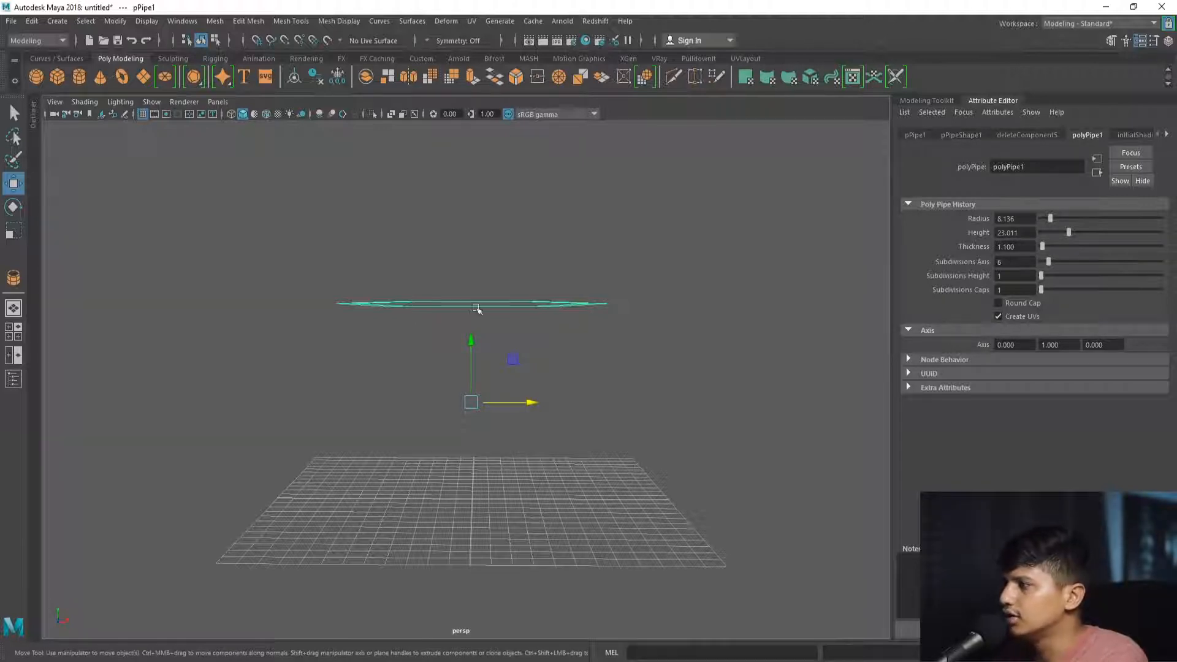
left_click_drag(463, 305, 435, 289, "alt")
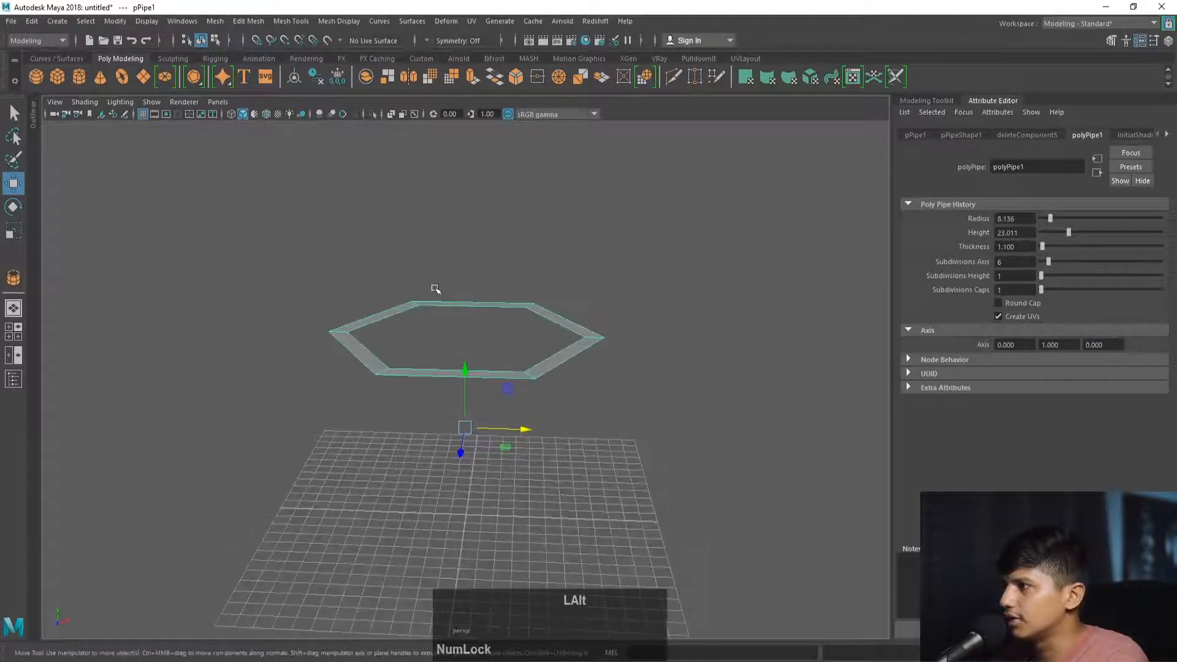
left_click(300, 84)
left_click_drag(456, 316, 573, 386, "alt")
right_click_drag(562, 375, 533, 361, "alt")
left_click_drag(533, 362, 460, 326, "alt")
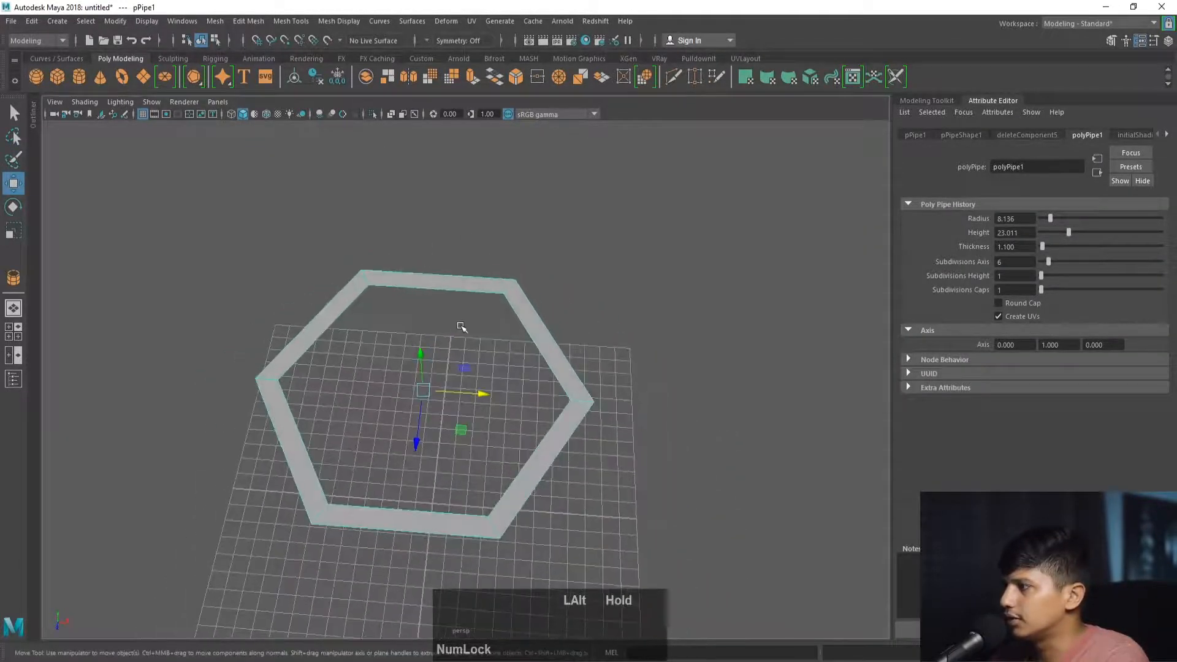
key("r")
left_click_drag(422, 389, 266, 366)
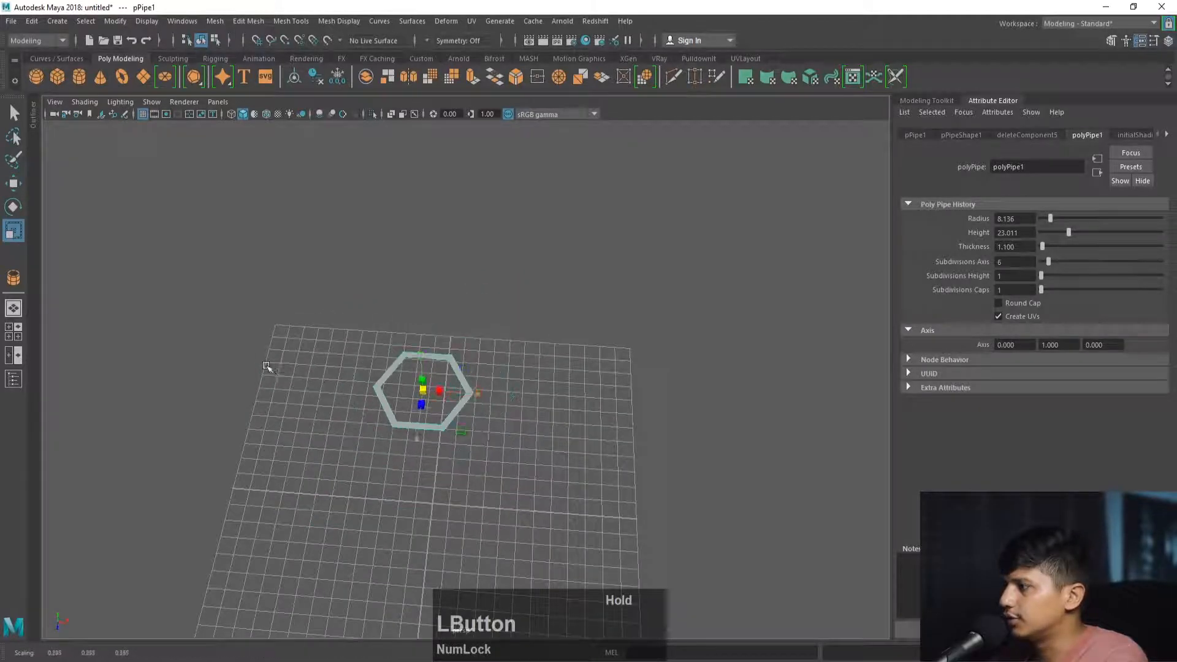
Scale the hexagonal ring's inner edge loop inward to thicken the band, and return to object mode.
right_click_drag(429, 417, 429, 309, "alt")
right_click_drag(345, 292, 360, 258)
double_click(384, 296)
left_click_drag(390, 391, 366, 389)
right_click(435, 296)
left_click(496, 277)
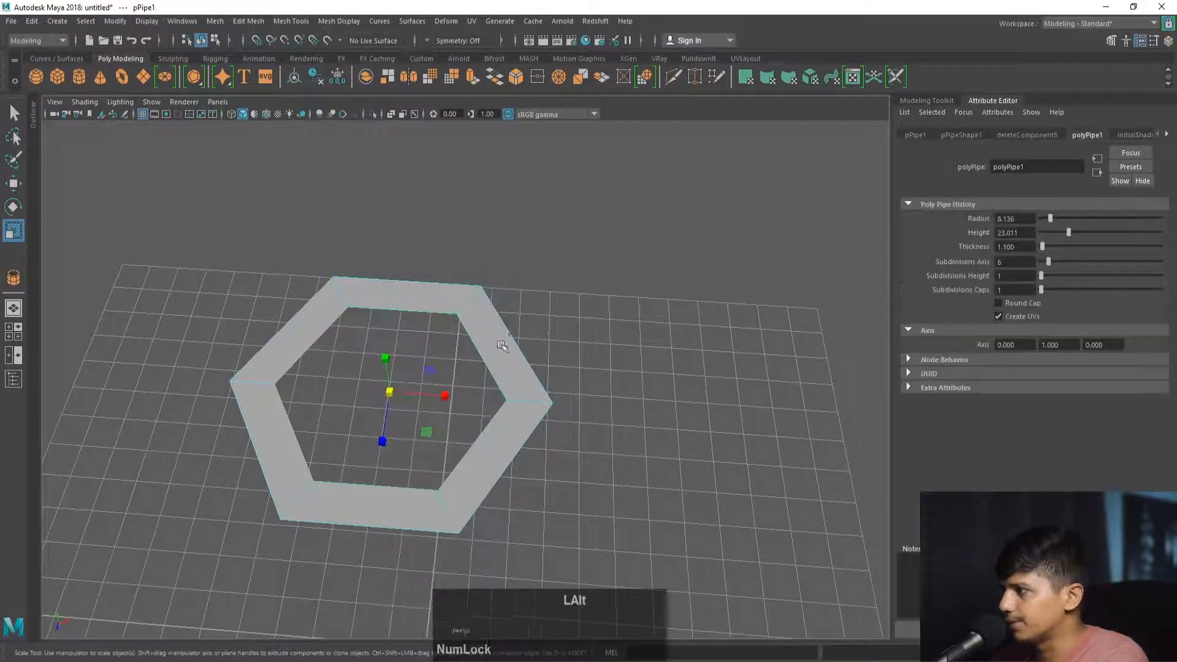
Try to stretch the hexagonal ring along X by scaling the vertices of its two opposite side corners.
left_click_drag(507, 342, 506, 323, "alt")
right_click(519, 256)
right_click_drag(519, 255, 463, 252)
left_click_drag(334, 392, 625, 452, "alt")
key("r")
left_click_drag(495, 421, 525, 421)
key("ctrl+z")
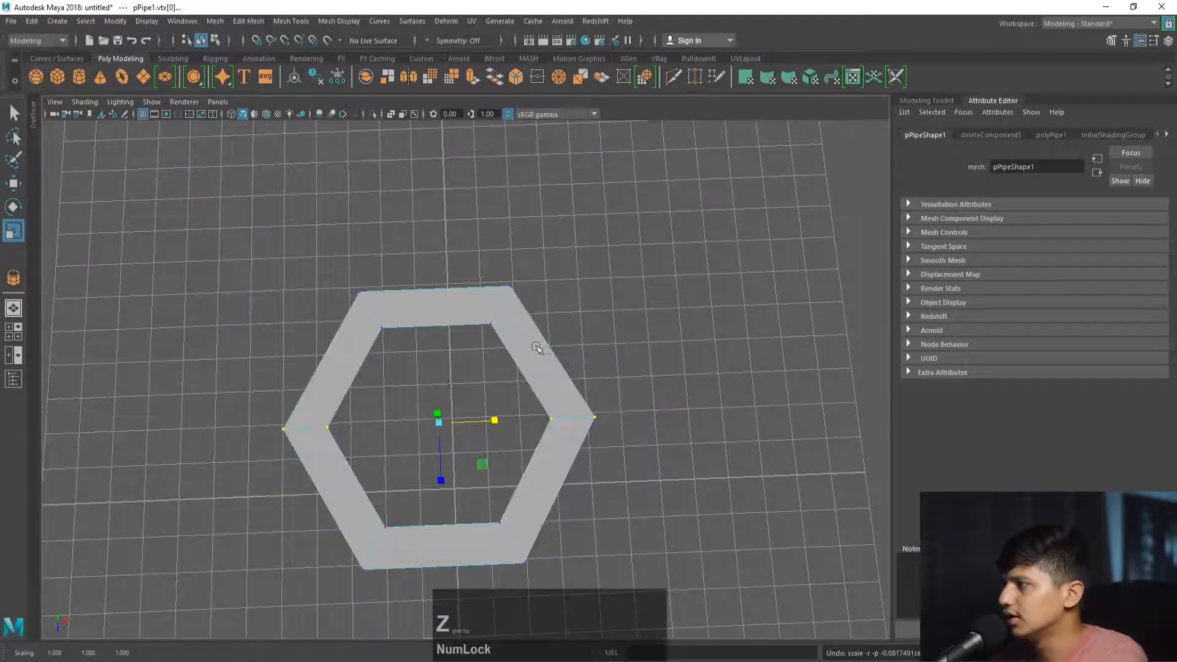
right_click_drag(539, 318, 596, 288)
Duplicate the hexagonal ring and move the copy along X to sit just beside the original.
middle_click_drag(540, 361, 499, 344, "alt")
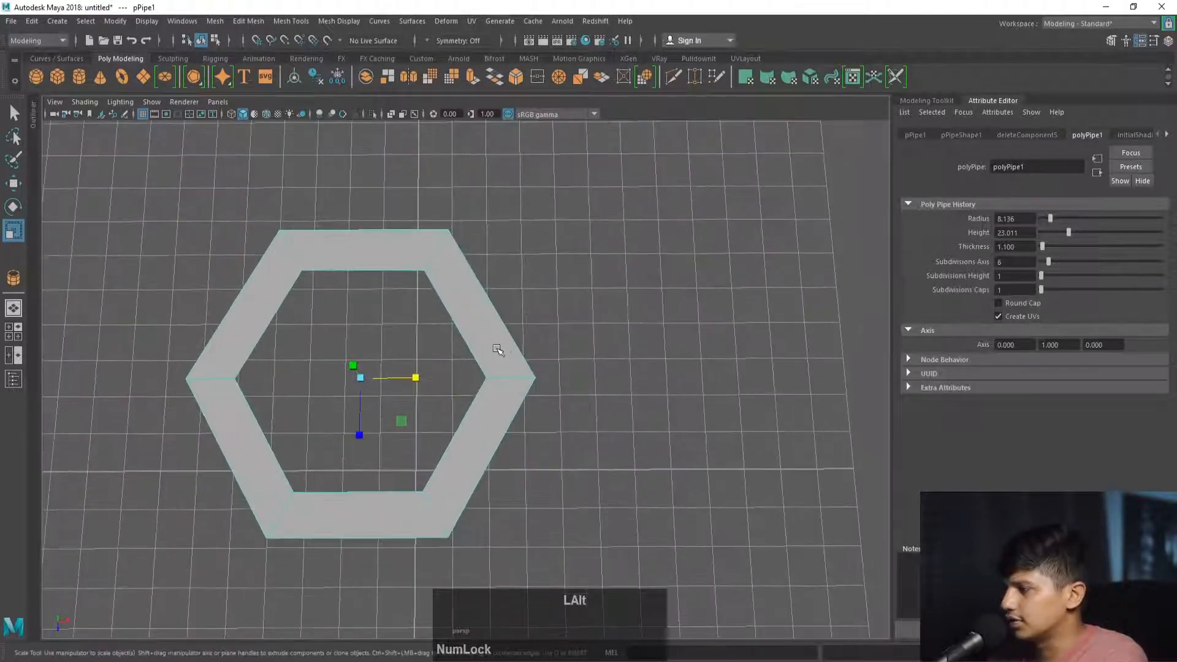
key("ctrl+d")
key("w")
left_click_drag(454, 375, 763, 358)
Snap the copied hexagon's pivot to its outer corner facing the original, and snap the copy onto the original's upper-right outer corner.
key("Insert")
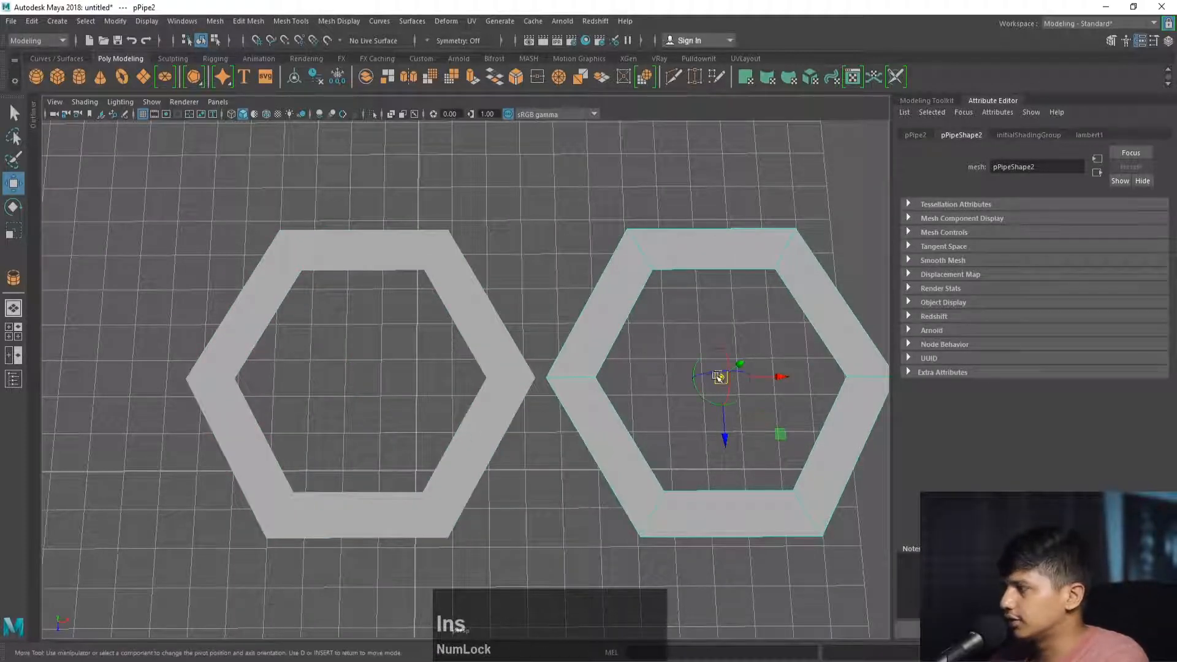
left_click_drag(720, 377, 546, 378)
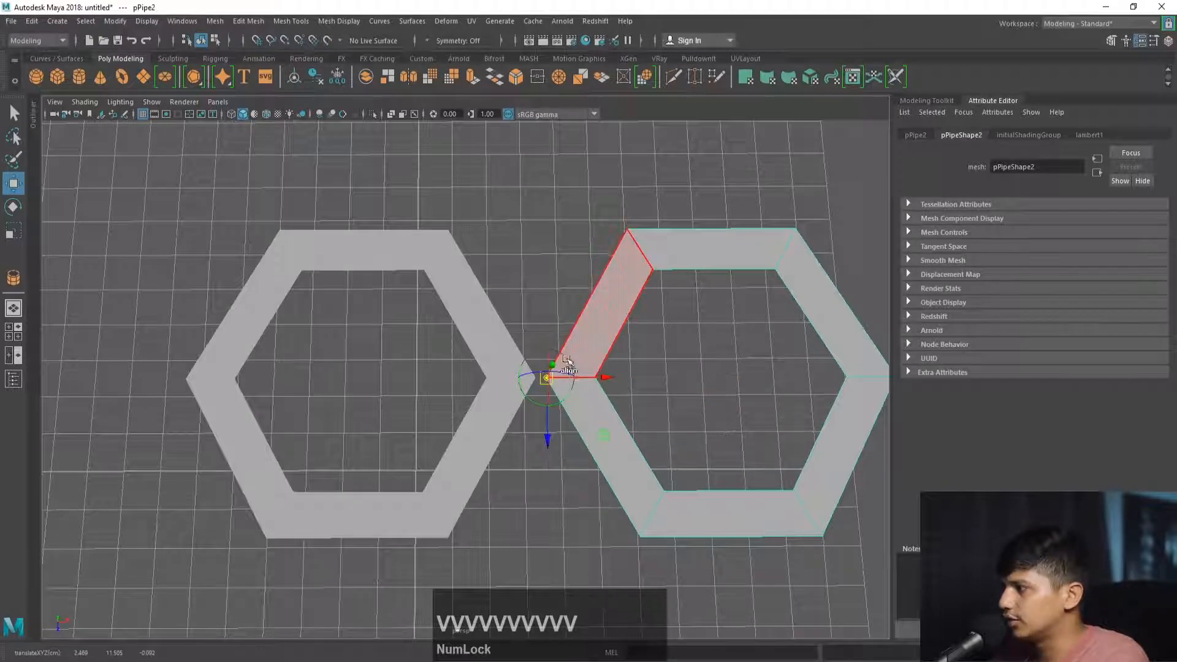
key("Insert")
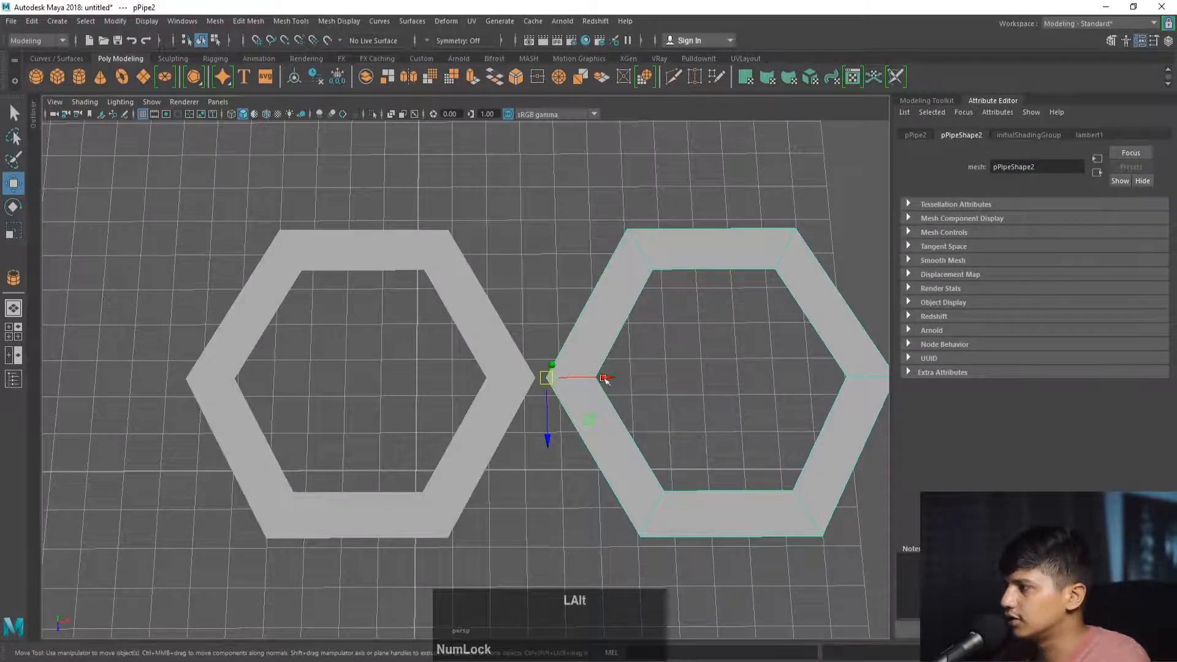
middle_click_drag(592, 356, 463, 421, "alt")
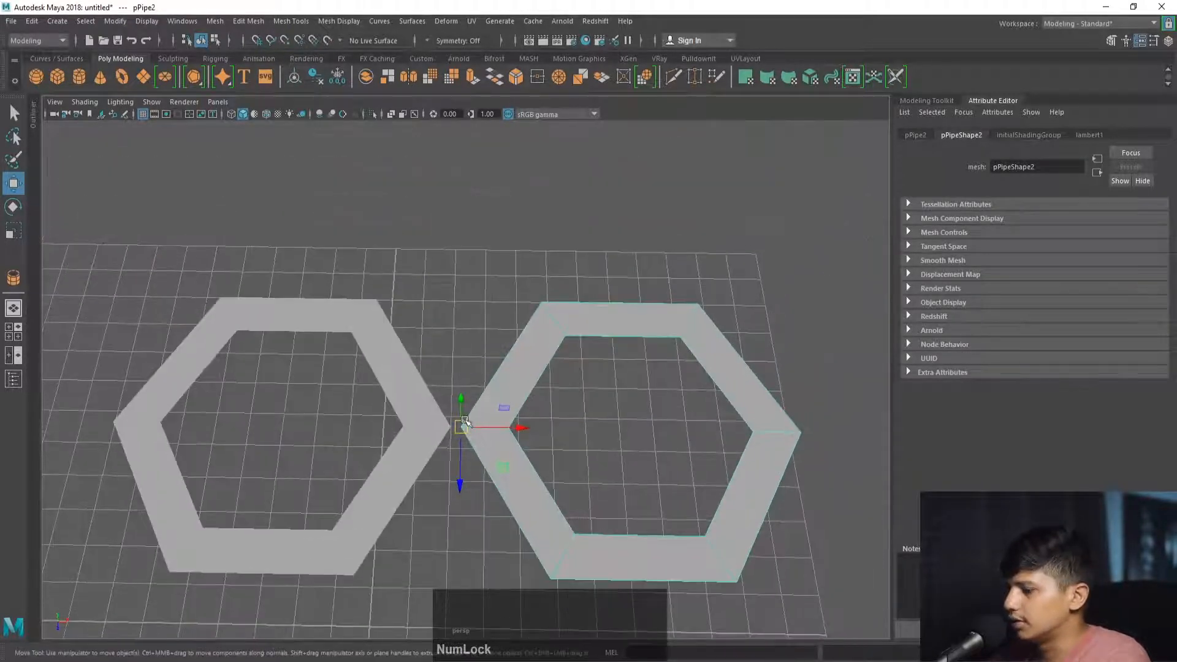
key("v")
left_click_drag(476, 430, 425, 317)
Select both hexagons, duplicate them, and move the copied pair along X beside the first pair.
left_click(410, 409)
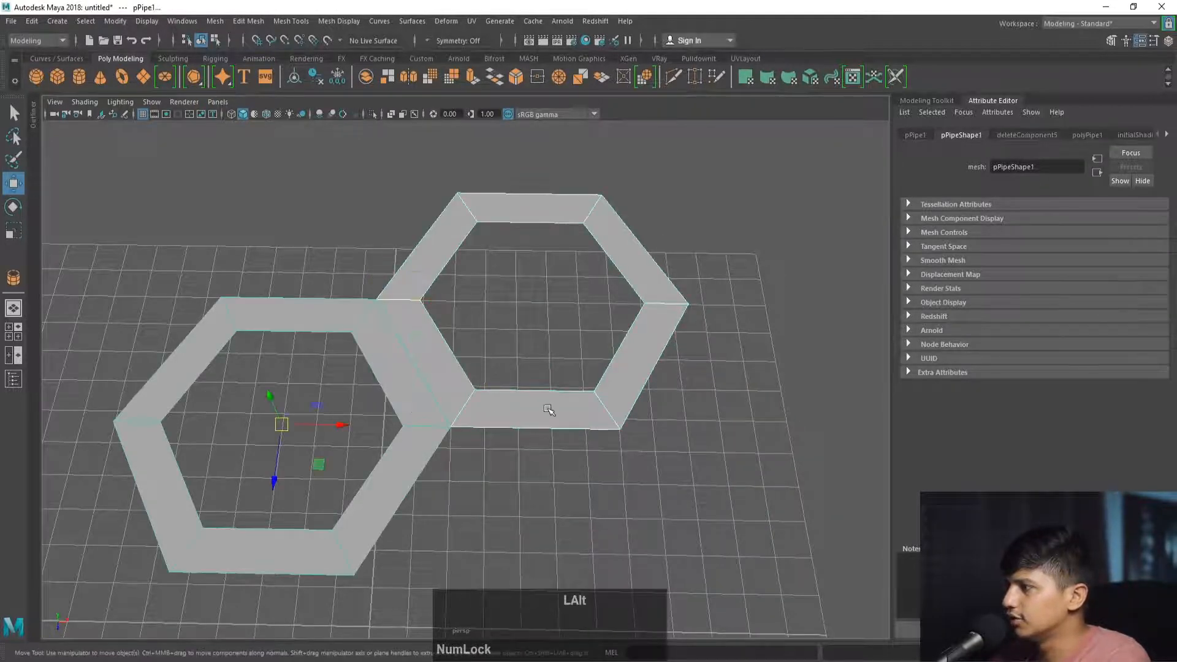
scroll(429, 417, "down", 5)
right_click_drag(429, 416, 440, 433, "alt")
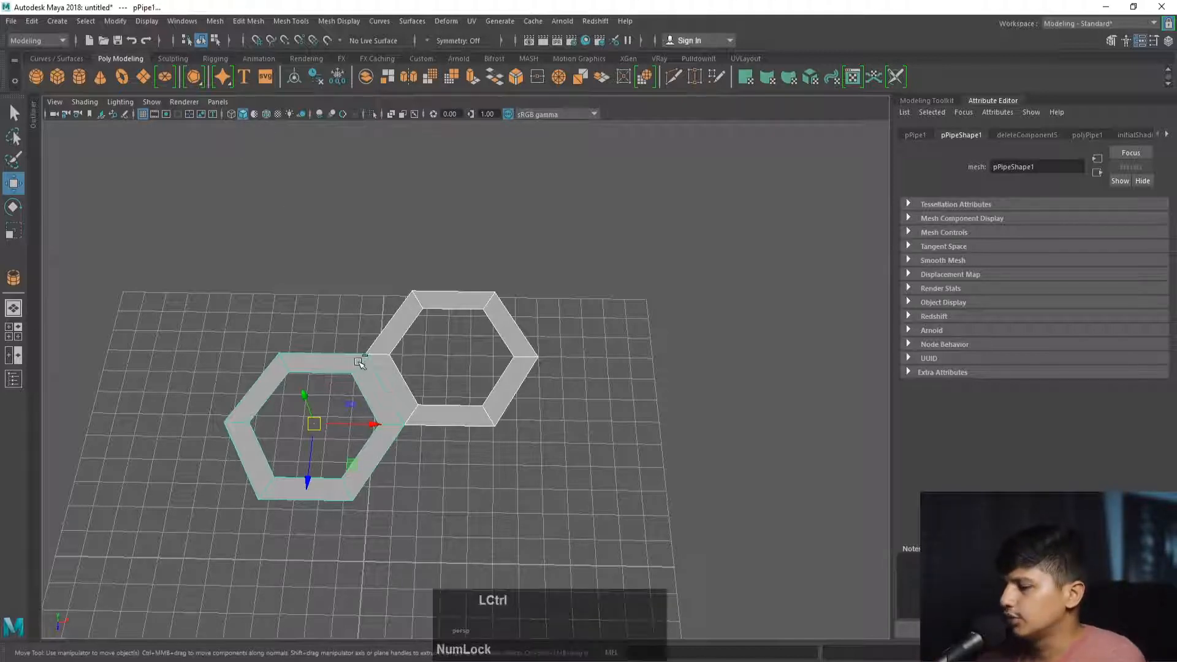
key("ctrl+d")
left_click_drag(375, 424, 674, 430)
Combine the copied pair into one mesh and snap its pivot to the upper-left outer corner vertex of its lower hexagon.
left_click(216, 21)
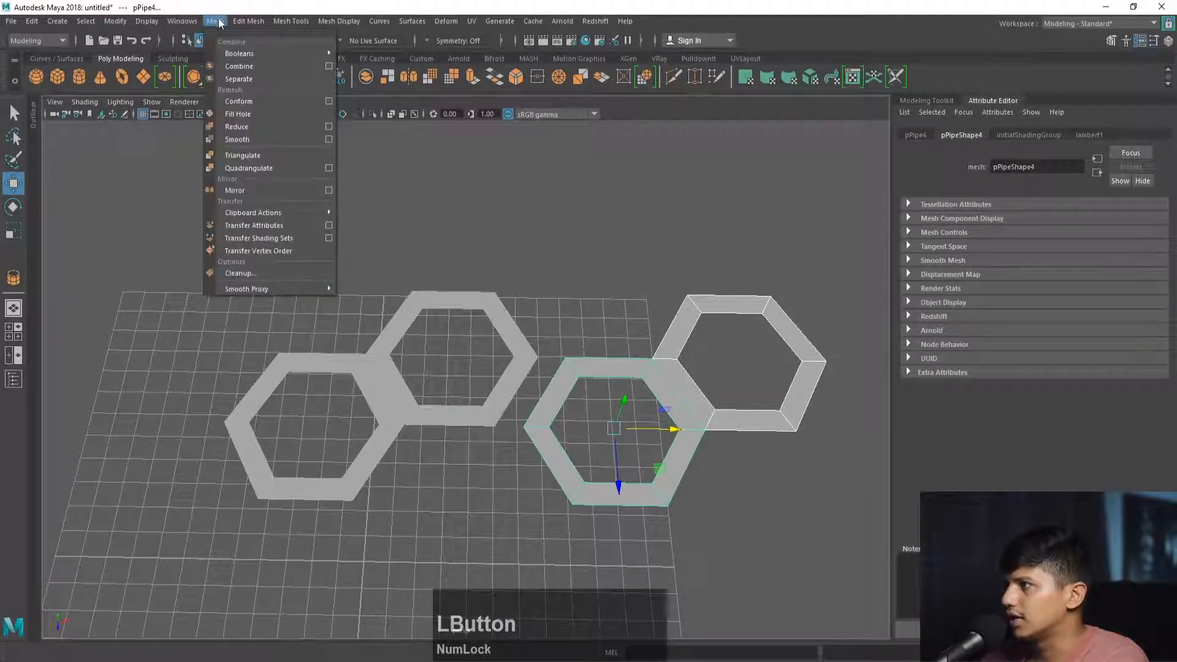
left_click(242, 66)
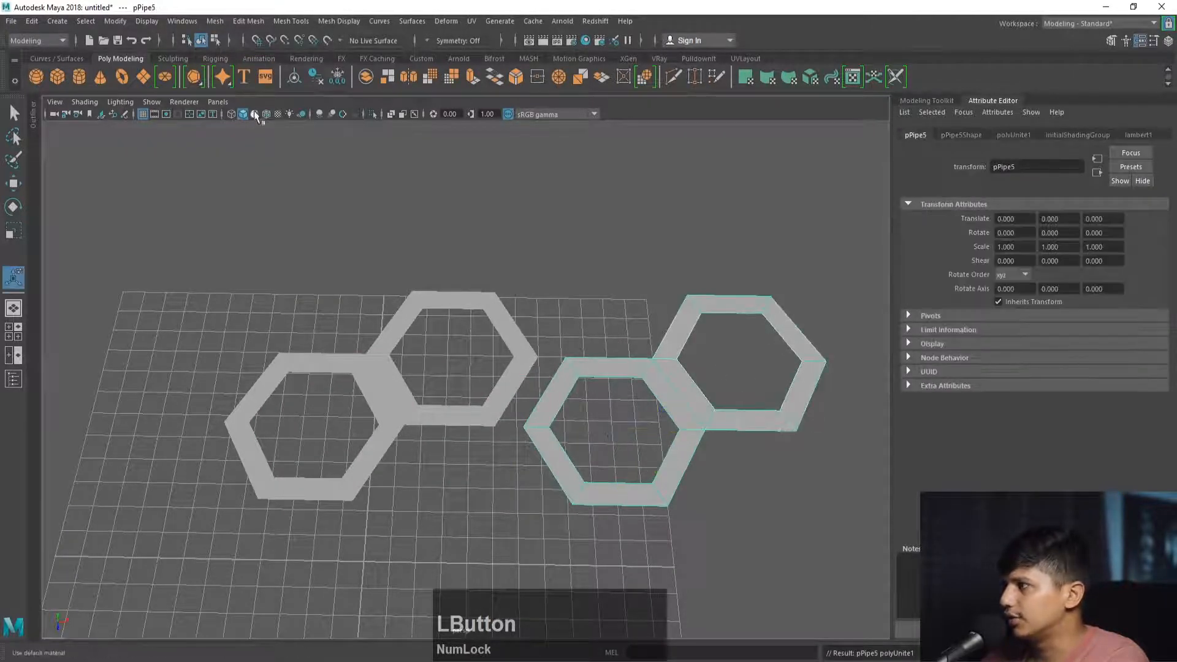
key("Insert")
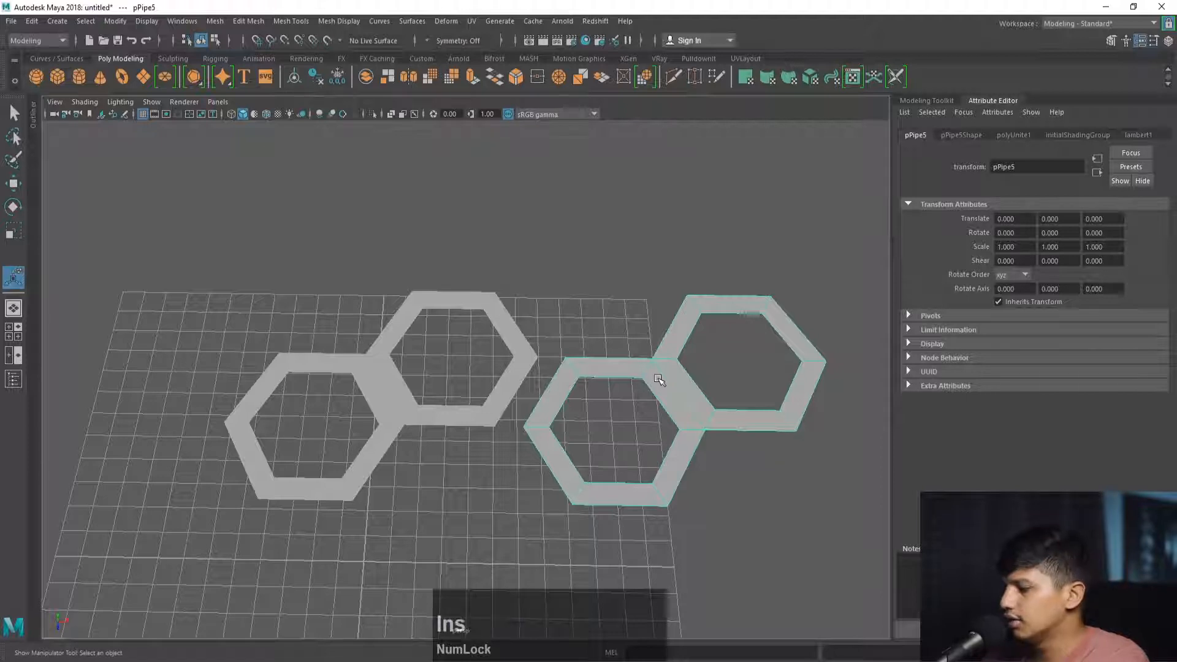
key("v")
left_click_drag(672, 398, 671, 371)
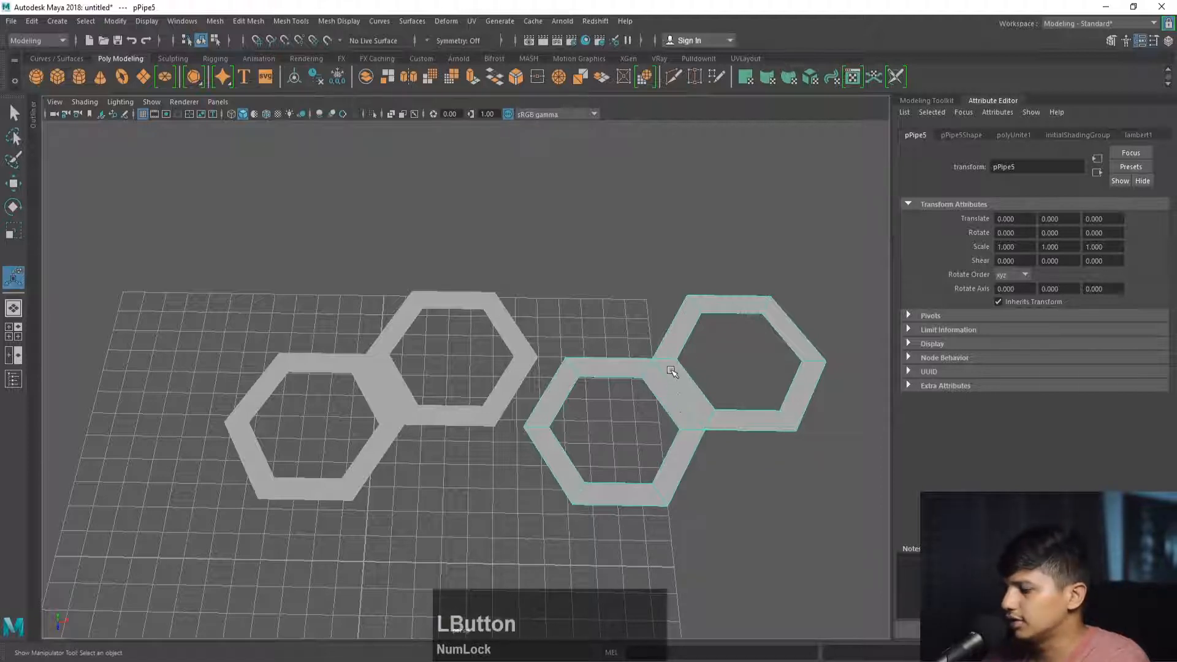
key("w")
key("Insert")
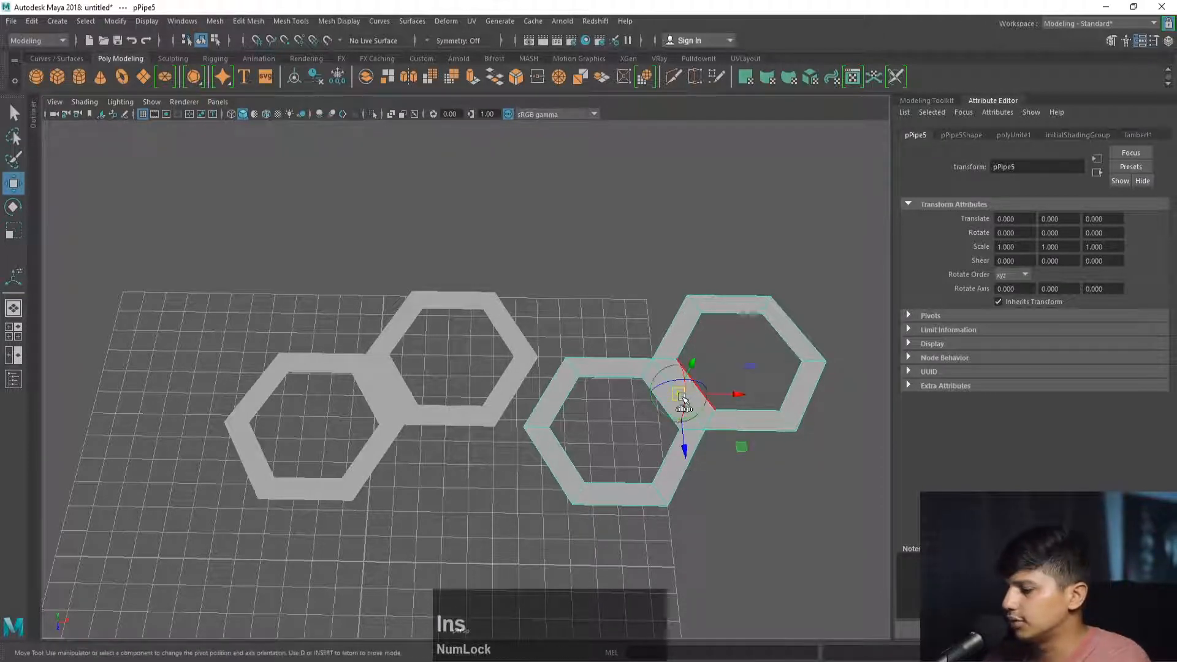
key("v")
left_click_drag(682, 398, 569, 368)
key("Insert")
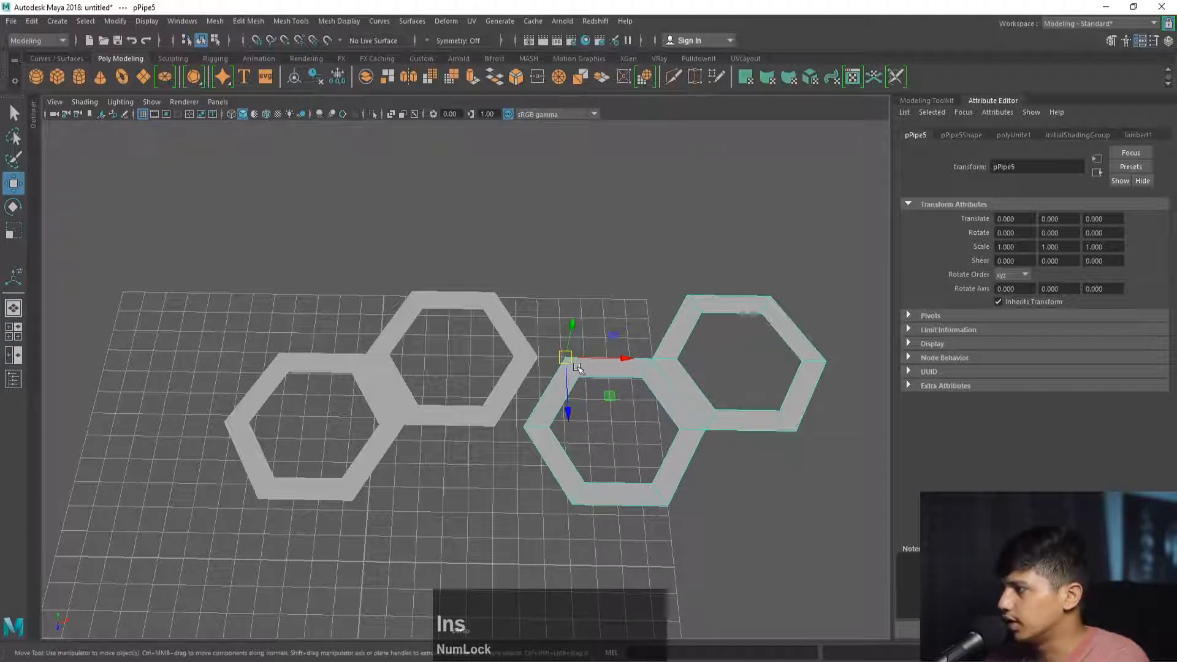
Snap the combined pair to the right outer corner of the first pair's upper hexagon so their sides meet.
key("v")
left_click_drag(568, 358, 730, 412)
right_click_drag(730, 412, 321, 336, "alt")
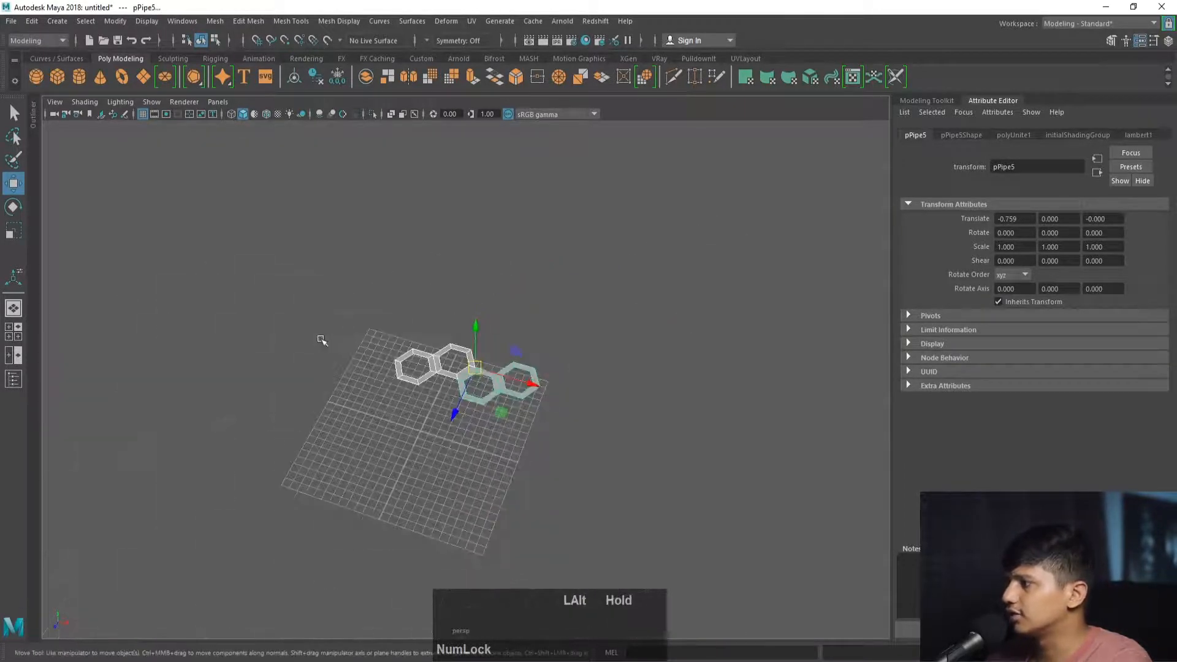
Preview all the hexagons in smooth mesh display up close, and return to the unsmoothed display.
left_click_drag(596, 384, 574, 430, "alt")
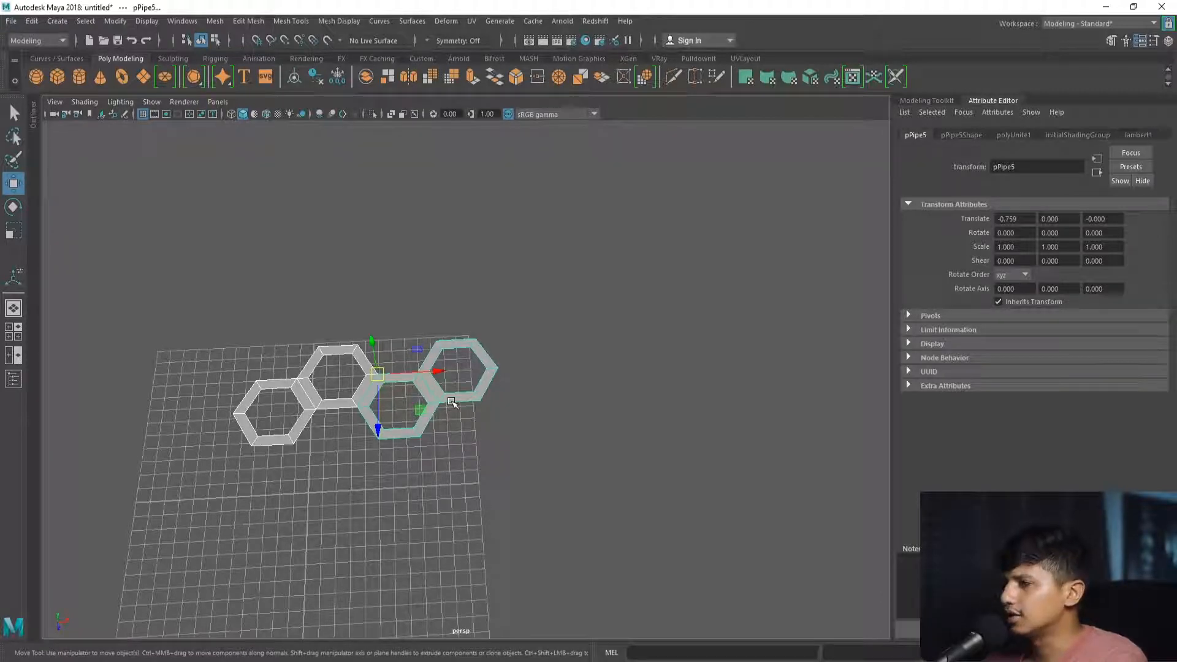
key("3")
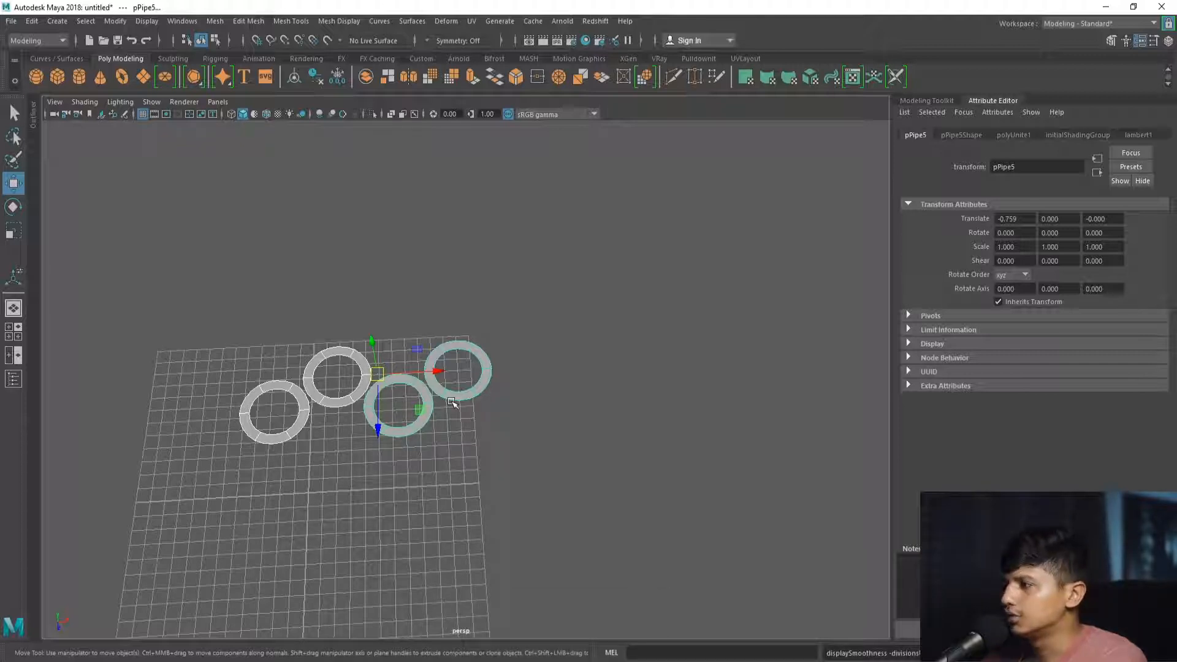
right_click_drag(429, 389, 635, 480, "alt")
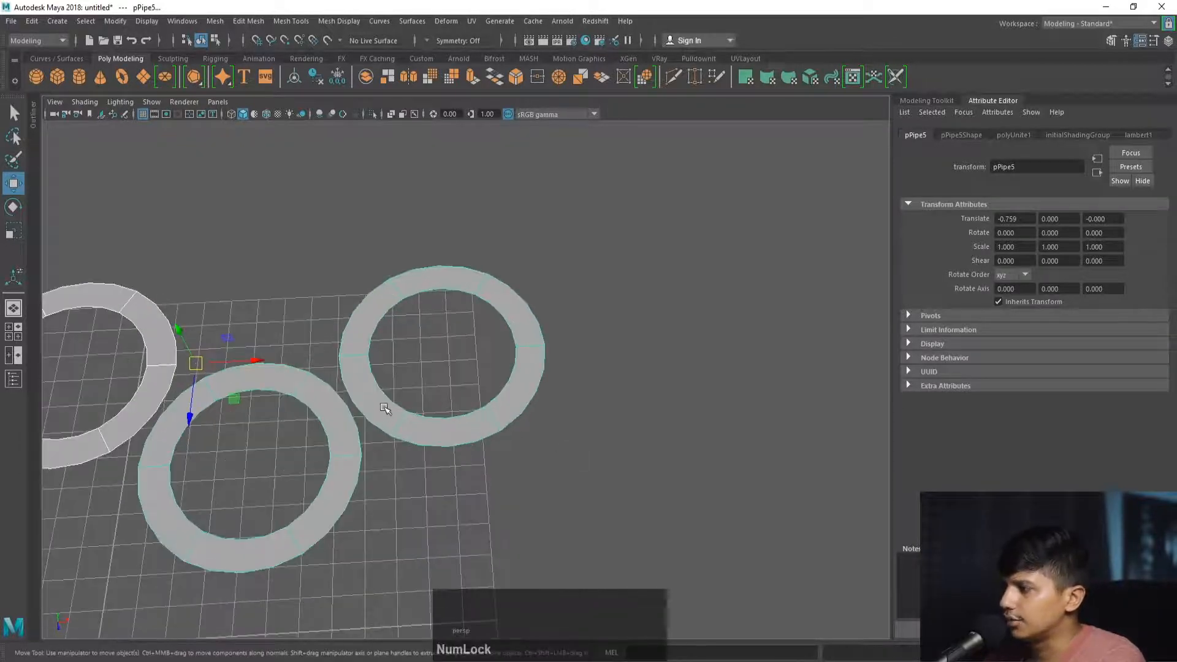
key("1")
right_click_drag(402, 407, 380, 362, "alt")
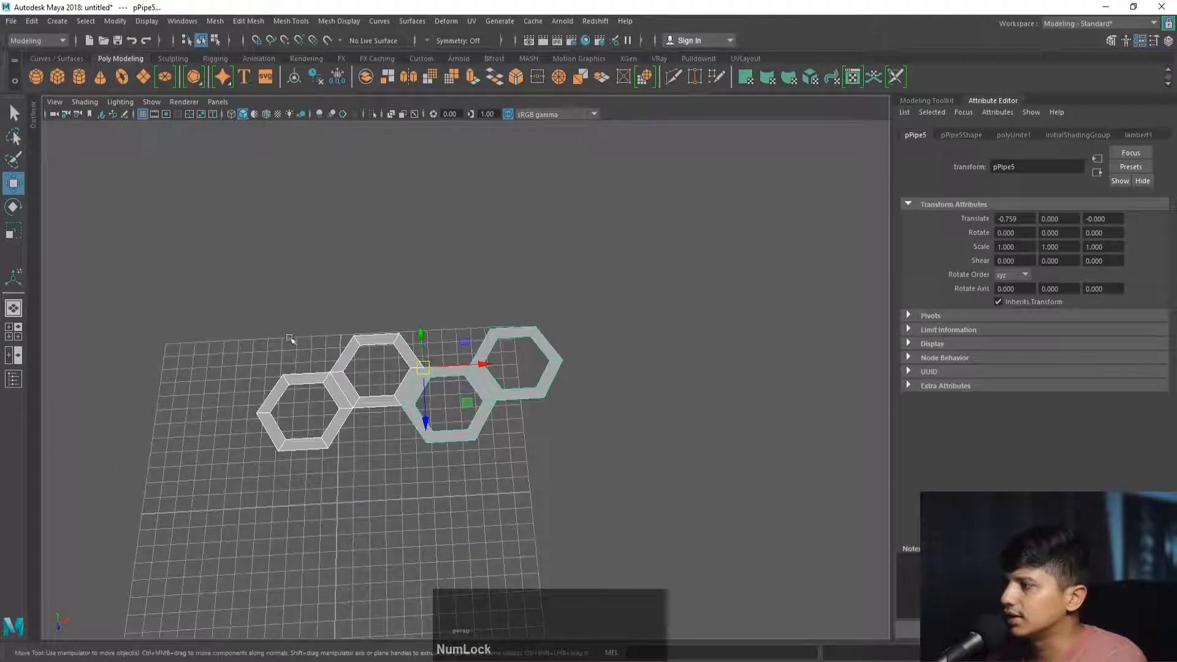
Select all the hexagon meshes in object mode and combine them into one mesh.
right_click_drag(289, 336, 411, 291)
left_click_drag(176, 288, 697, 500)
left_click_drag(604, 478, 534, 453, "alt")
middle_click_drag(535, 453, 605, 453, "alt")
left_click(215, 21)
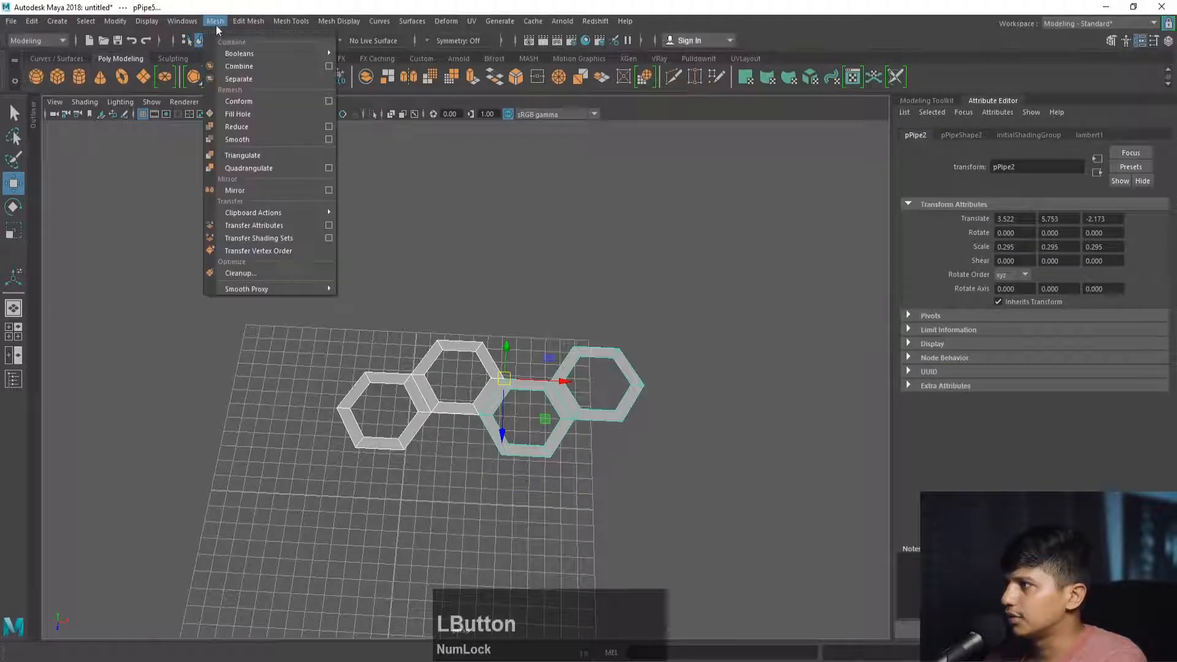
left_click(239, 66)
Select all vertices of the combined hexagon mesh and merge them with a distance threshold of 0.01.
right_click_drag(422, 334, 336, 336)
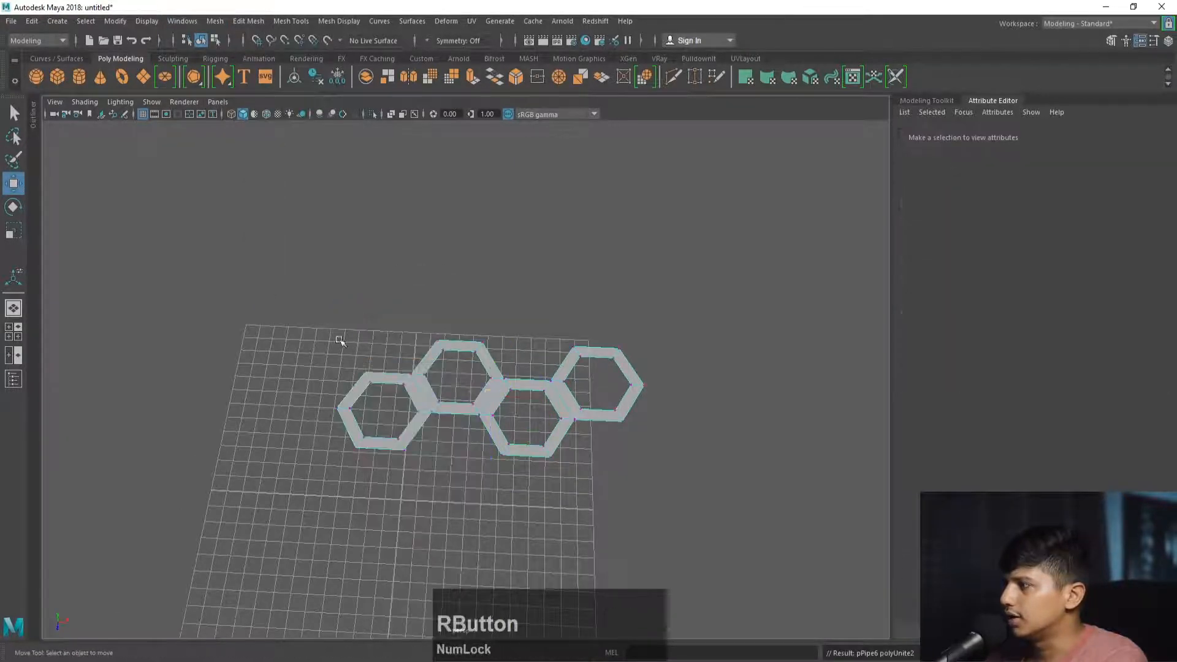
left_click_drag(226, 274, 744, 524)
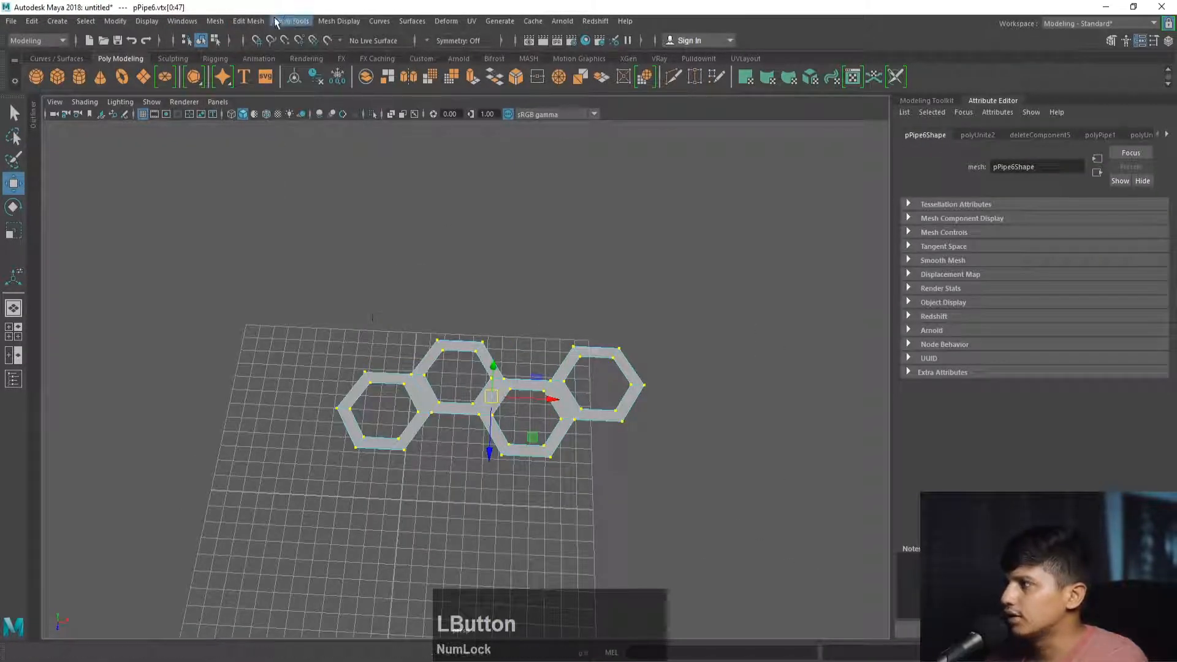
left_click(249, 21)
left_click(261, 155)
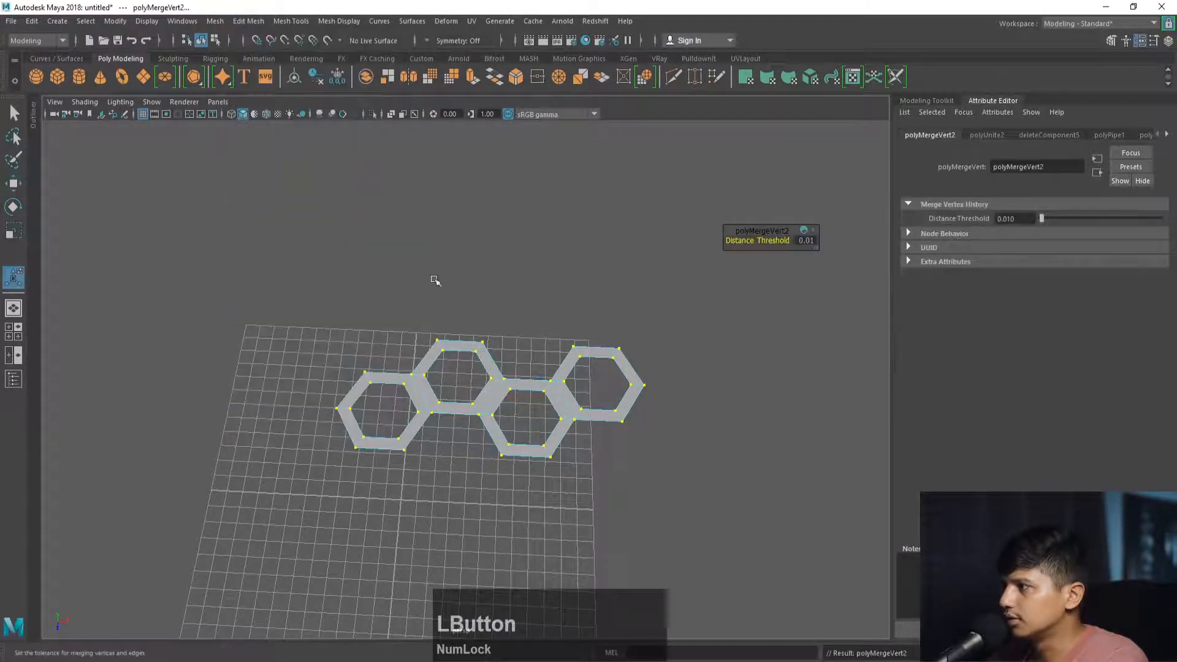
Compare the merged hexagon mesh in smooth and unsmoothed display from several angles.
middle_click_drag(434, 281, 441, 362, "alt")
key("3")
left_click(494, 315)
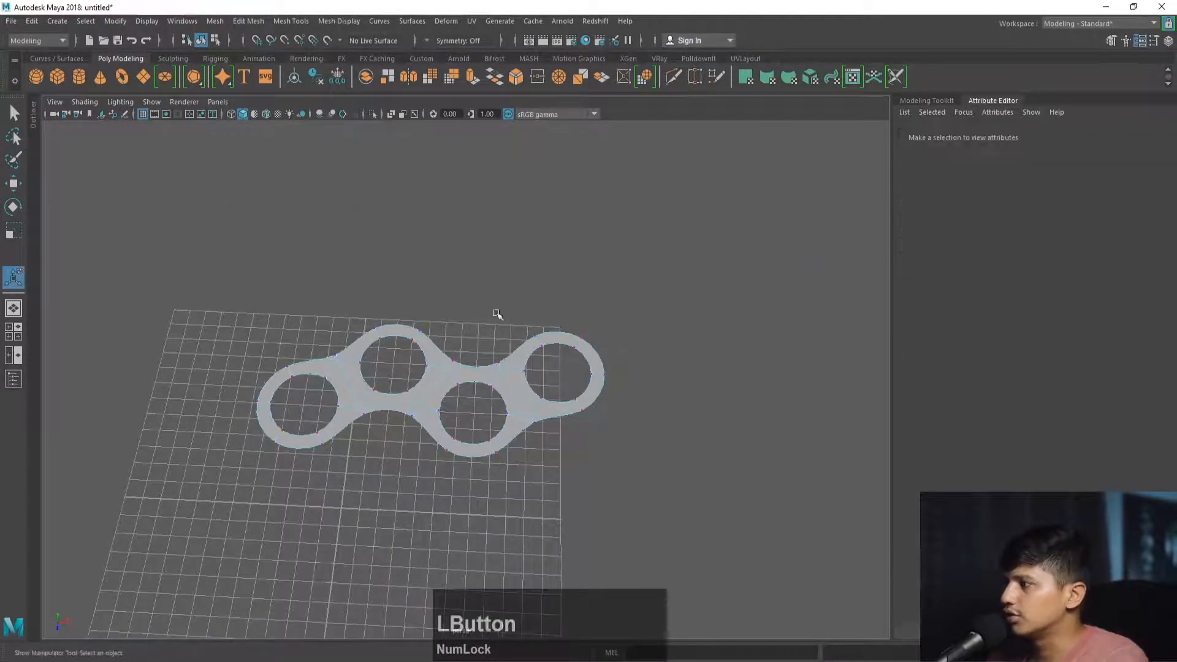
left_click_drag(494, 315, 539, 304, "alt")
left_click_drag(515, 300, 472, 329, "alt")
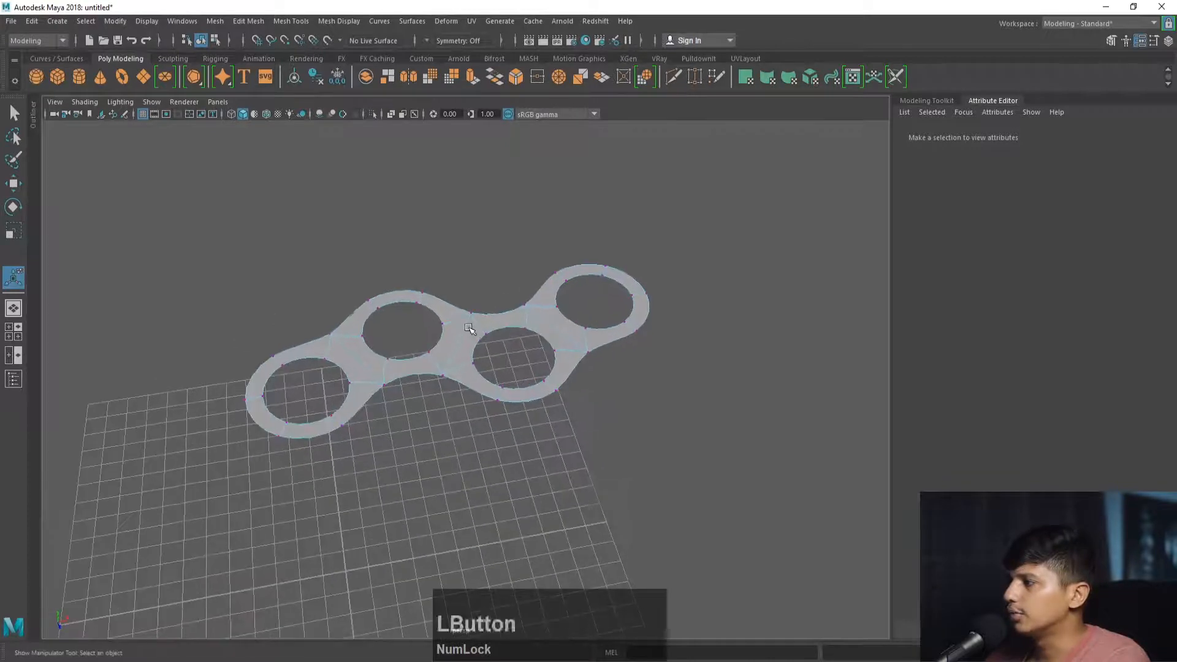
key("1")
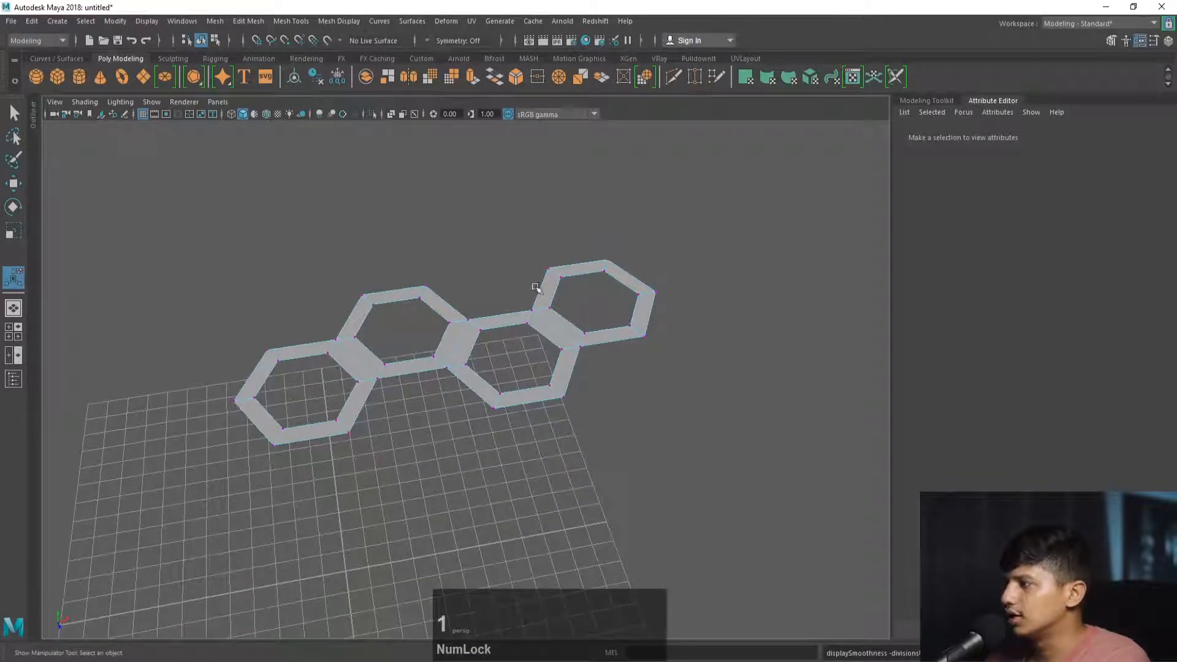
key("3")
left_click_drag(525, 288, 395, 388, "alt")
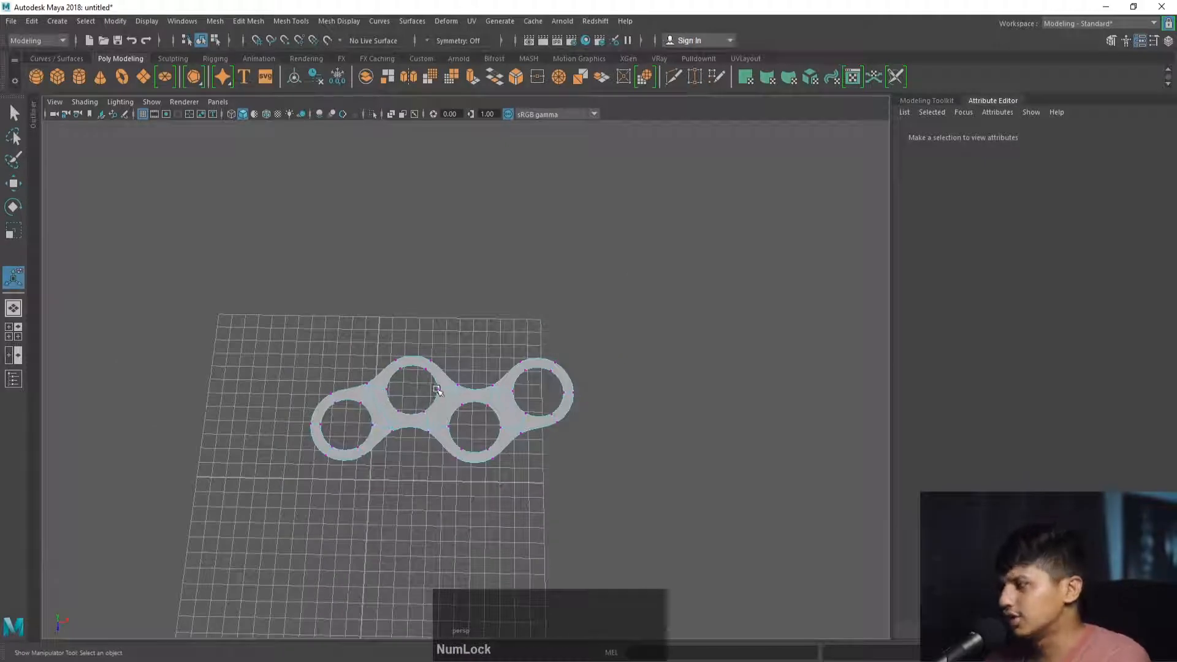
Return to object mode with unsmoothed display and select the merged hexagon mesh.
right_click_drag(437, 390, 518, 290)
left_click(461, 386)
key("1")
left_click(481, 321)
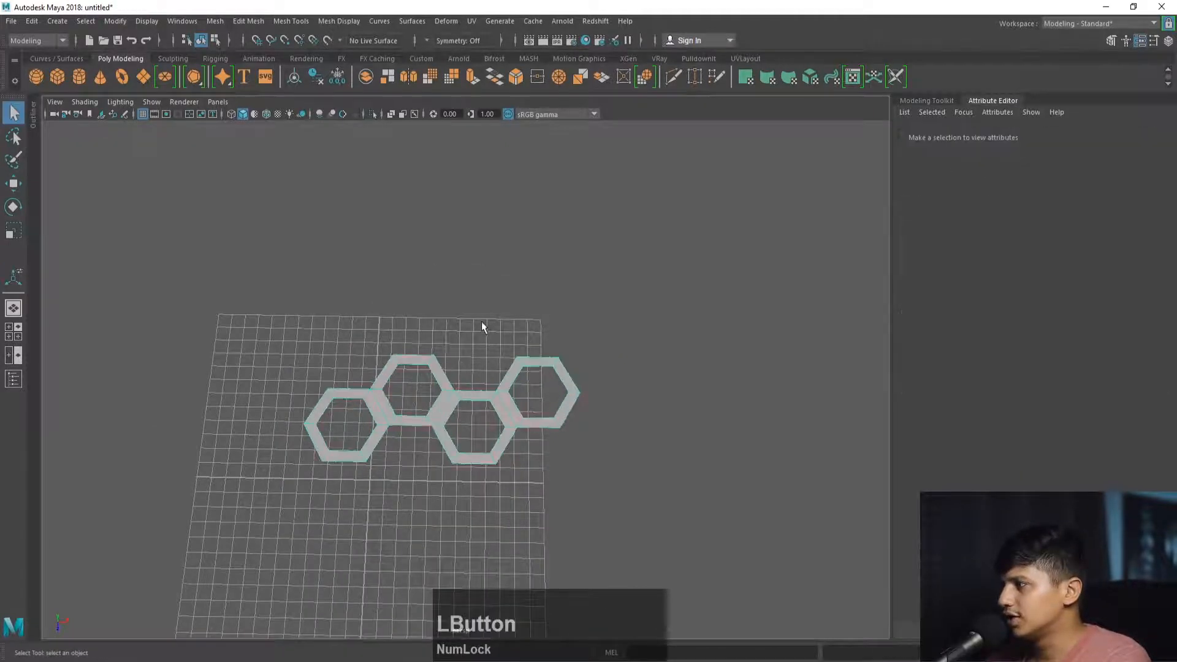
left_click_drag(481, 321, 414, 332, "alt")
left_click(414, 332)
Extrude all faces of the hexagon mesh with Keep Faces Together on and a thickness of 0.4.
right_click_drag(414, 333, 580, 473, "alt")
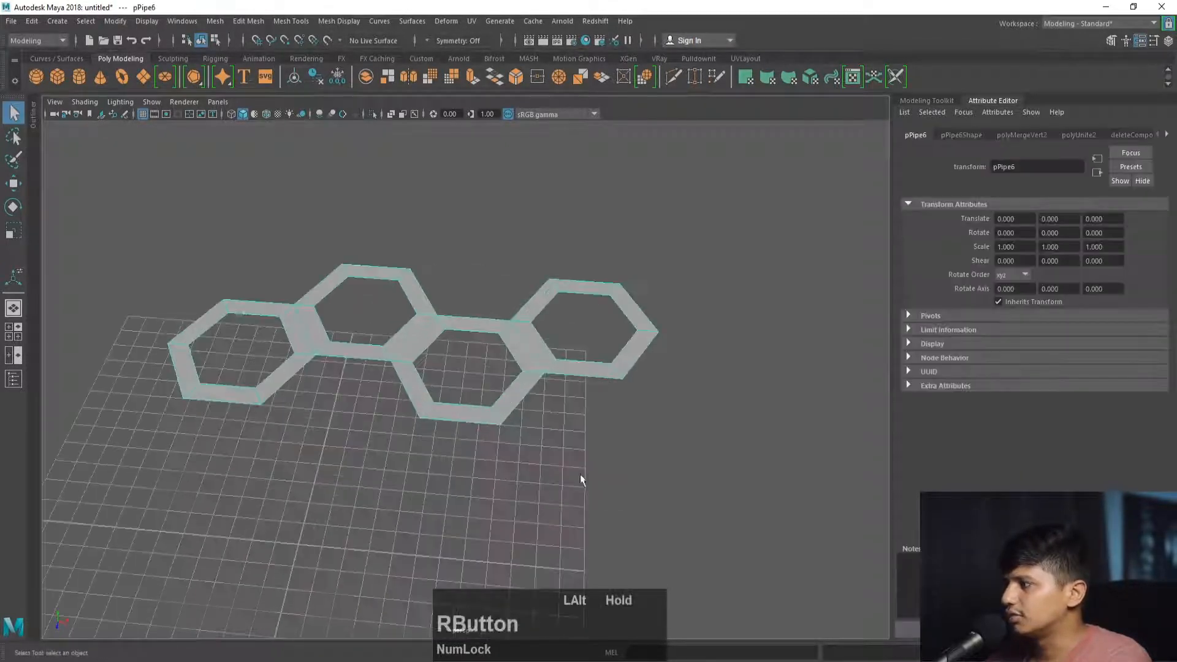
left_click_drag(580, 475, 410, 402, "alt")
right_click_drag(409, 402, 482, 461, "alt")
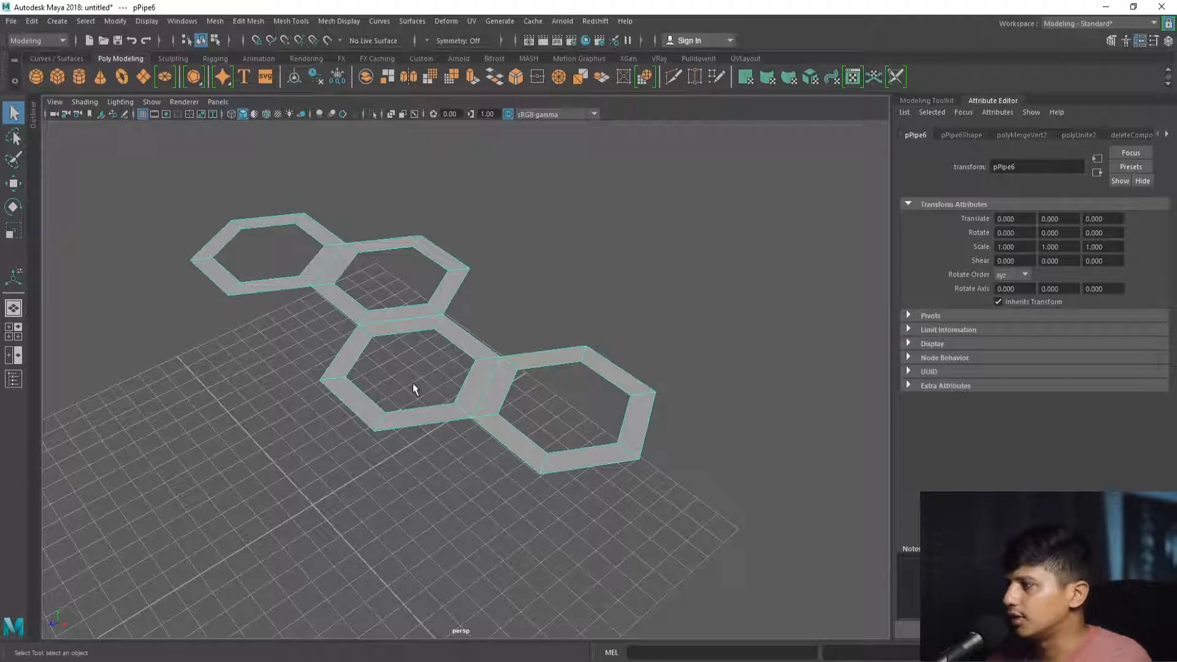
key("ctrl+e")
right_click_drag(413, 383, 841, 274, "alt")
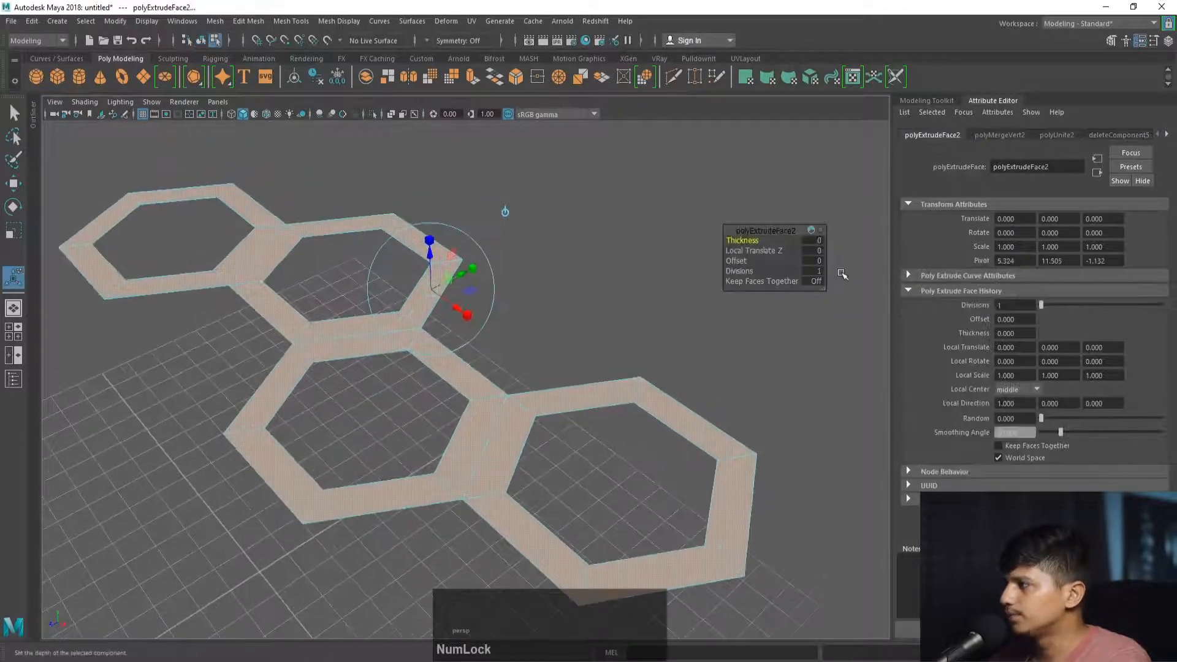
left_click(1012, 448)
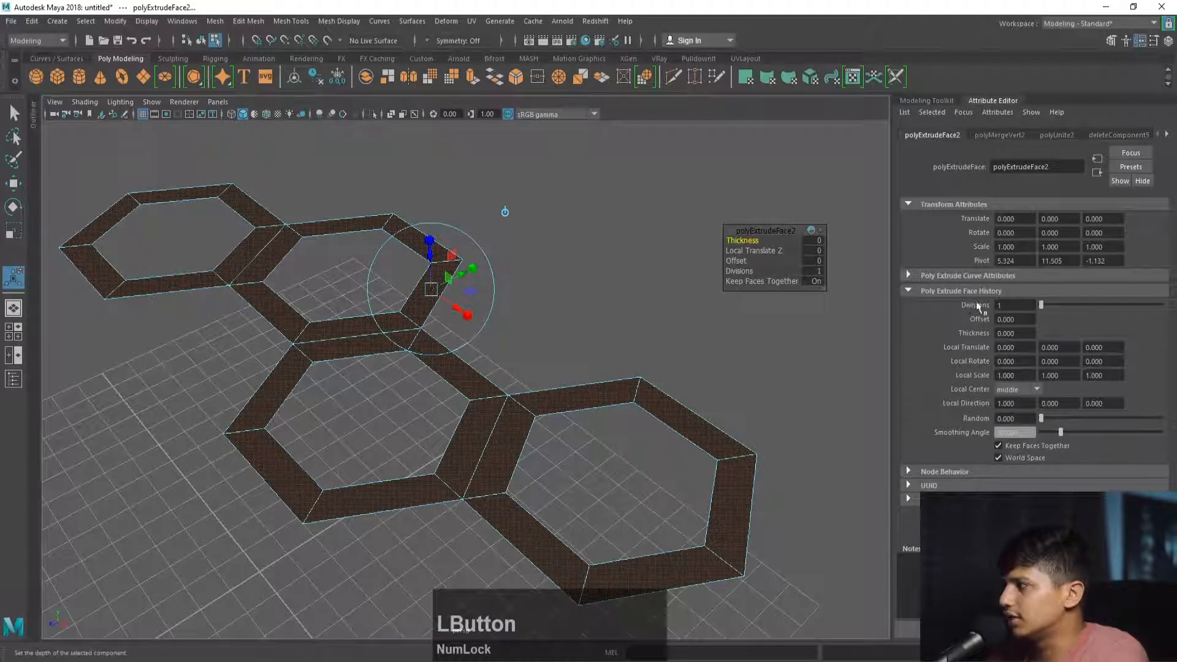
left_click_drag(1046, 333, 1044, 333, "ctrl")
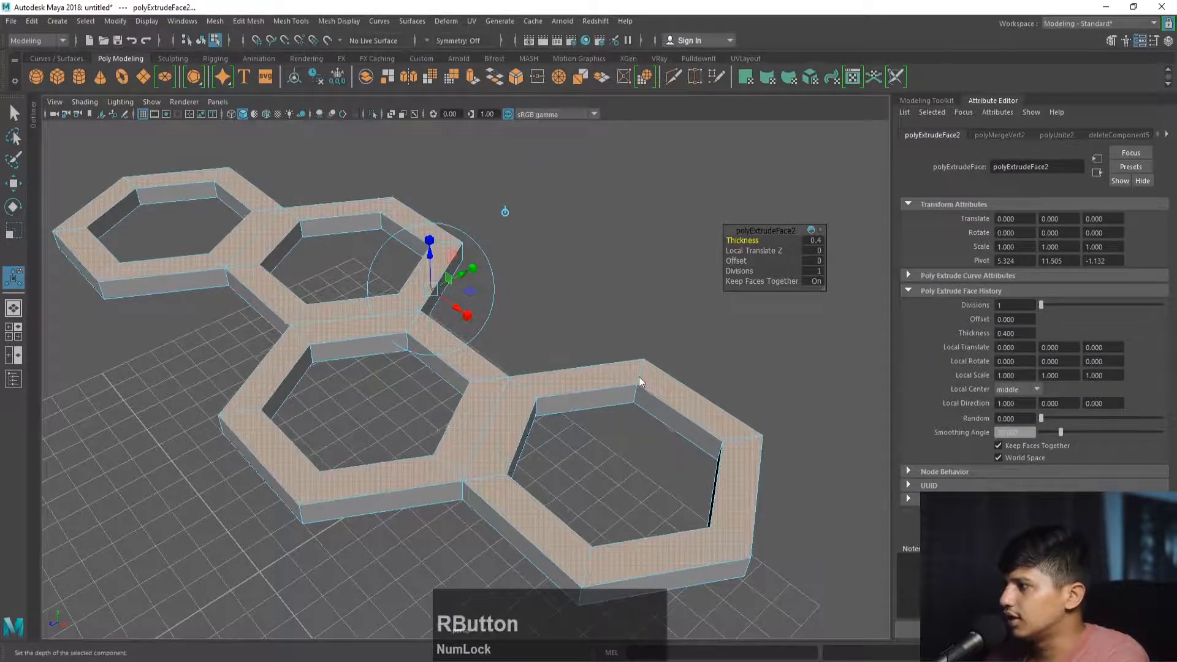
Return to object mode, select the thickened honeycomb mesh and hide it.
right_click_drag(639, 376, 719, 295)
left_click(719, 295)
scroll(687, 307, "down", 5)
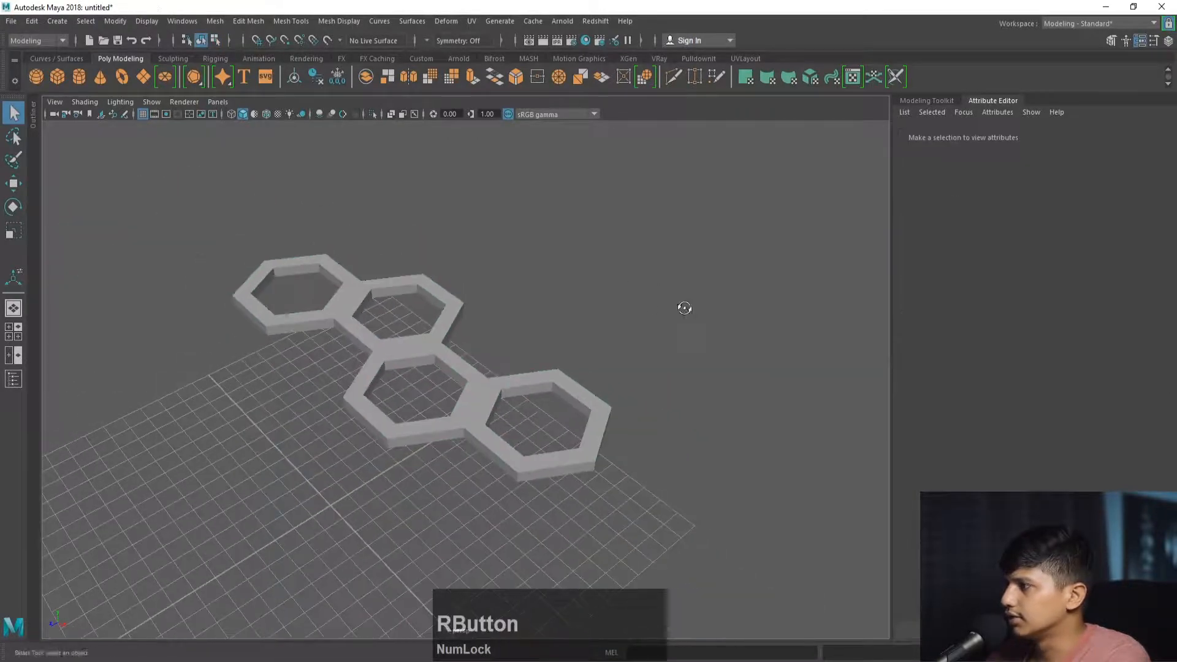
left_click_drag(685, 307, 656, 375, "alt")
left_click(419, 365)
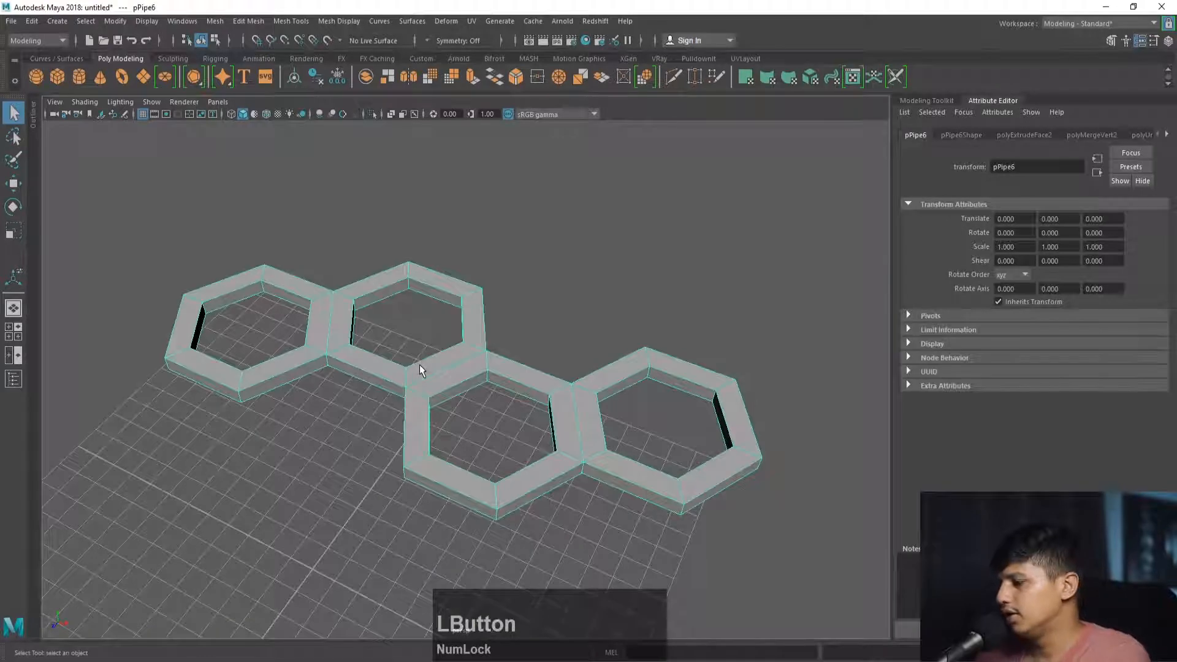
key("h")
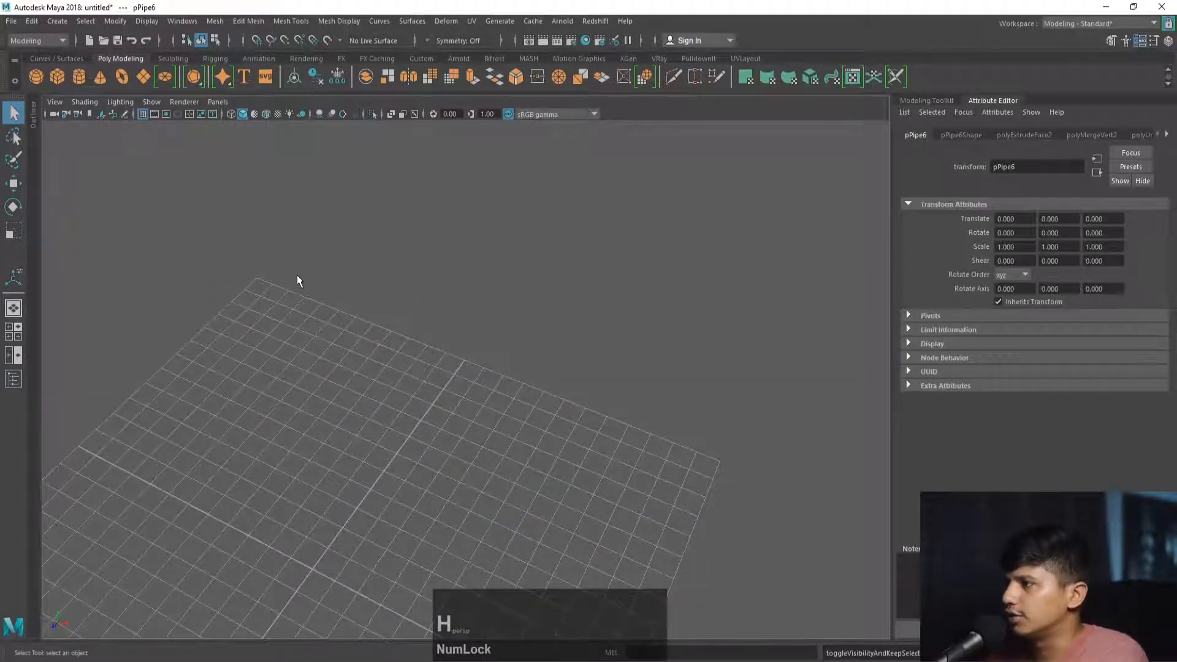
Create a polygon cylinder on the grid, about 0.53 in radius and 0.75 high.
left_click(14, 379)
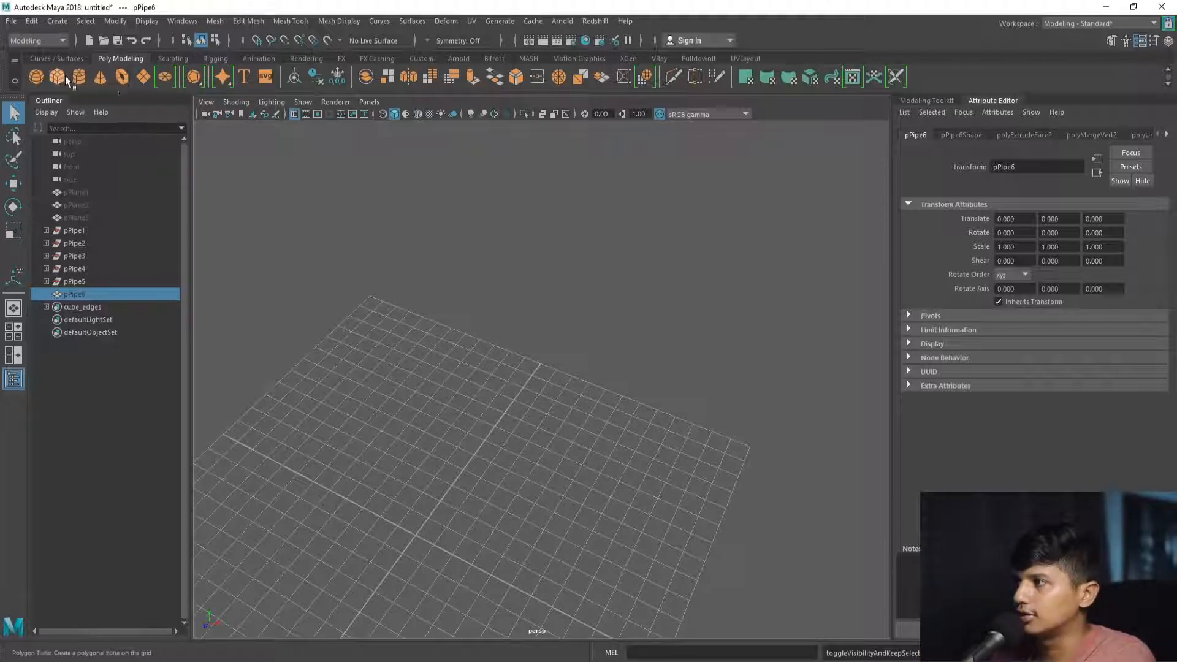
left_click(79, 76)
right_click_drag(318, 315, 363, 348, "alt")
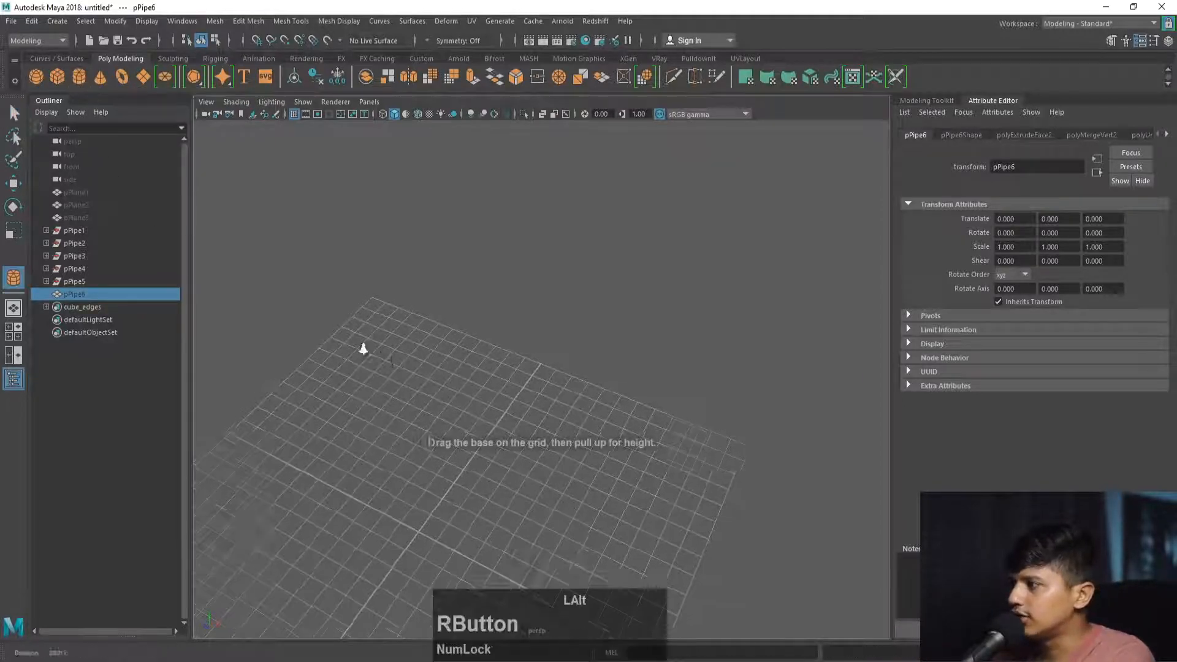
left_click_drag(364, 348, 352, 325, "alt")
middle_click_drag(351, 326, 481, 275, "alt")
right_click_drag(480, 275, 550, 429, "alt")
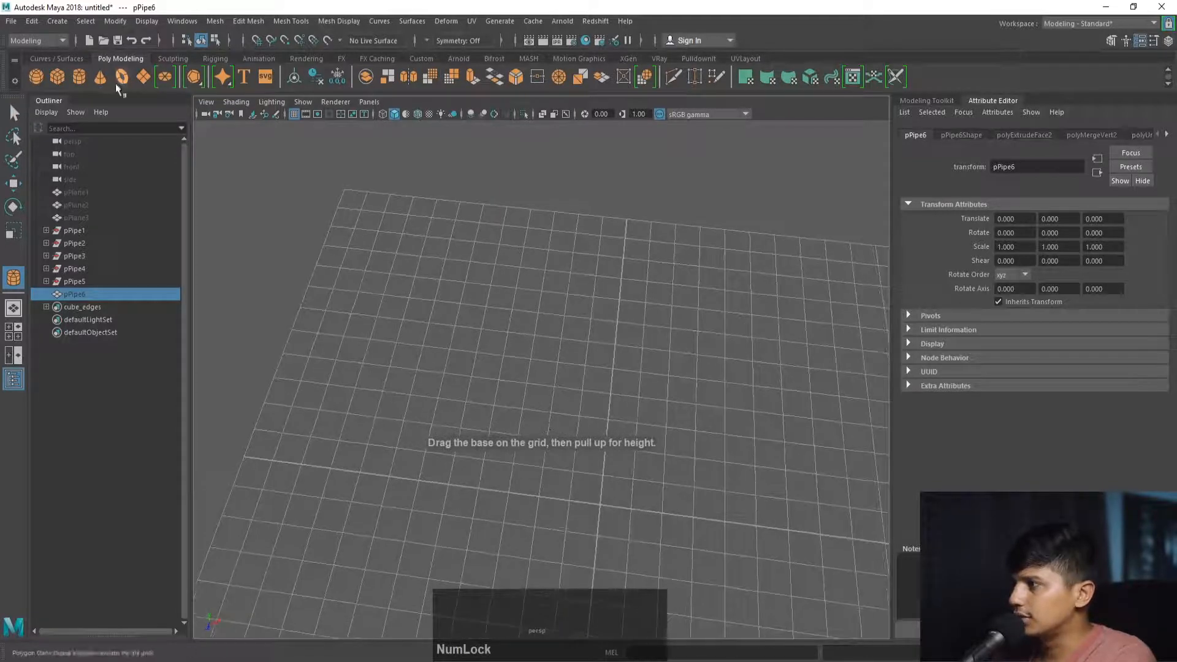
left_click(13, 379)
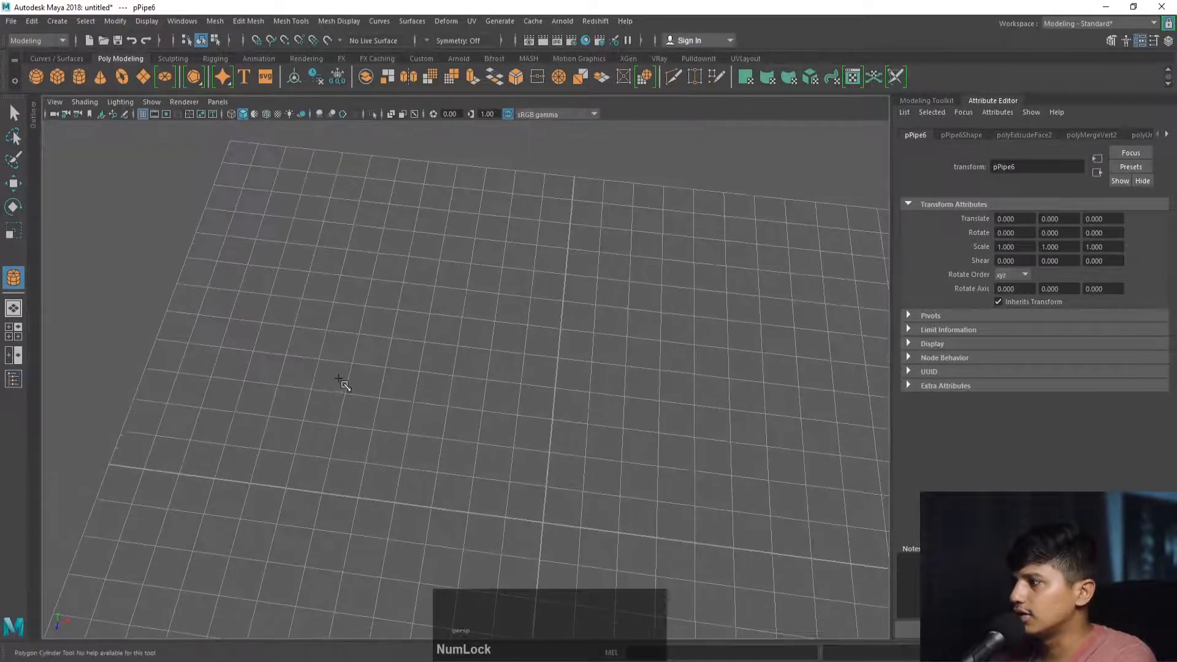
left_click_drag(341, 383, 297, 344)
middle_click_drag(297, 344, 262, 328, "alt")
Set the cylinder's axis subdivisions to 10.
left_click(993, 133)
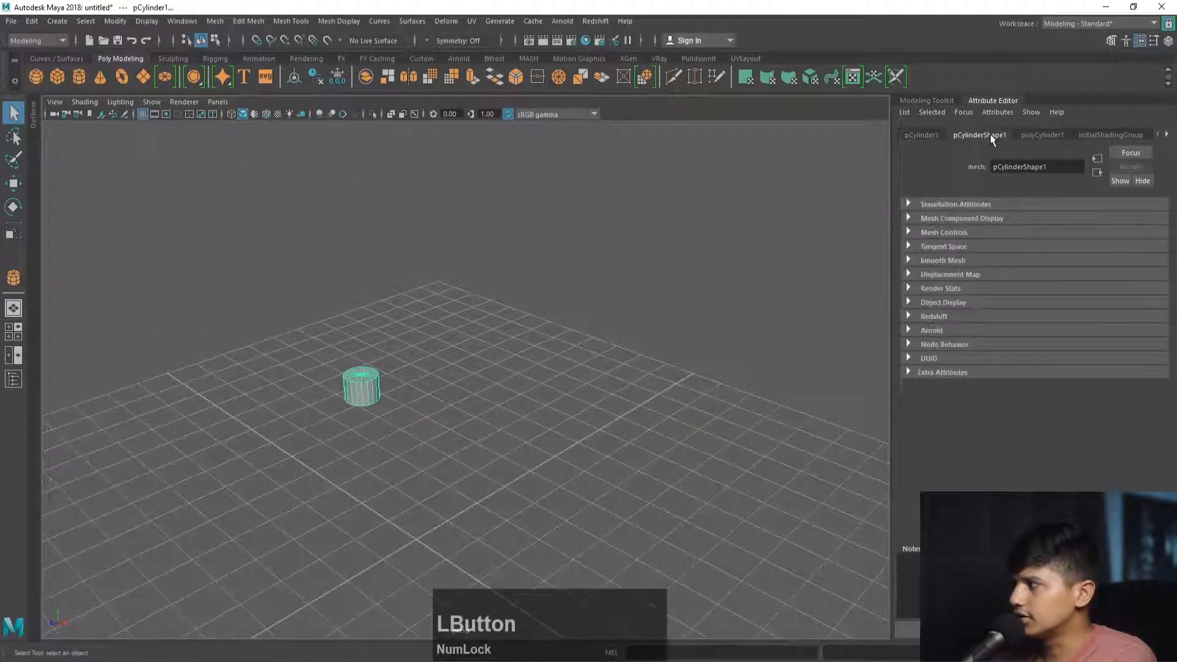
left_click(1040, 136)
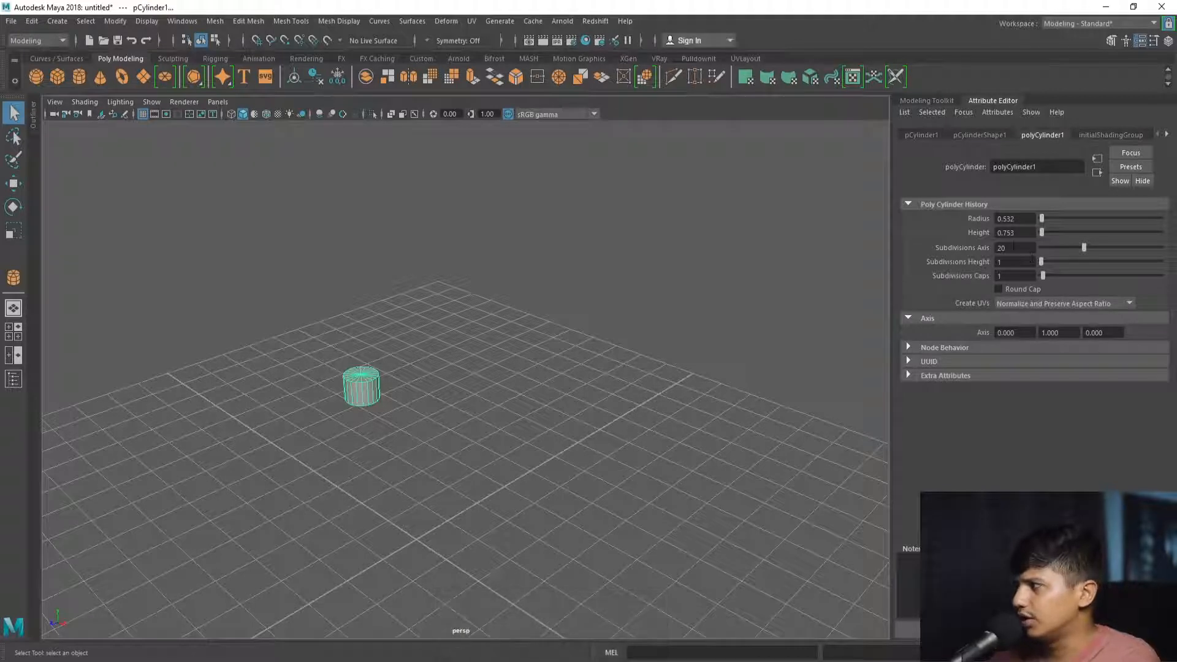
left_click(1013, 247)
type("10")
key("Return")
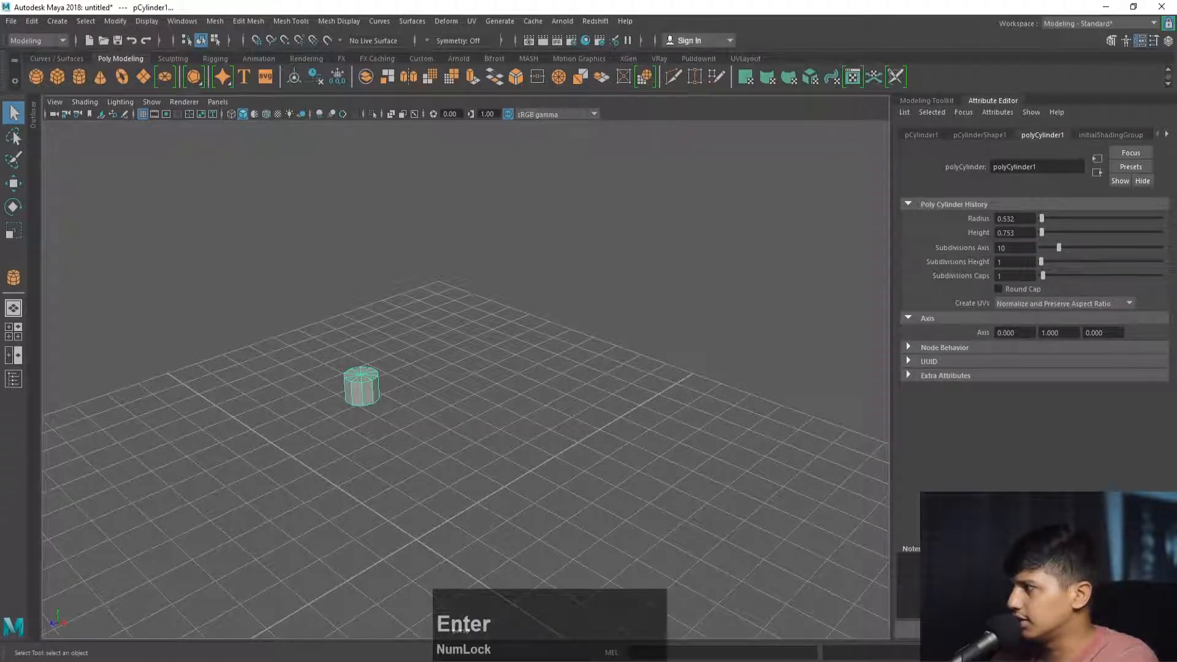
Increase the cylinder's height to about 5.68 and its height subdivisions to 5.
mouse_move(1043, 233)
left_mouse_down()
mouse_move(1067, 236)
mouse_move(1048, 234)
left_mouse_up()
left_click_drag(722, 328, 1050, 265, "alt")
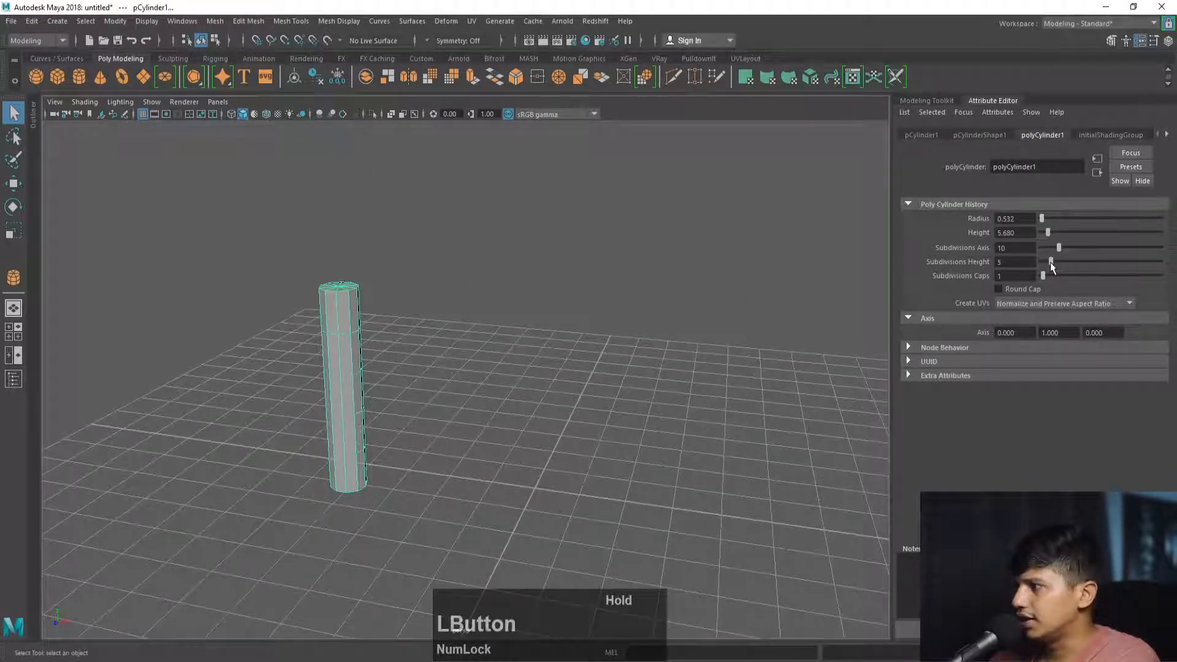
left_click_drag(699, 344, 755, 313, "alt")
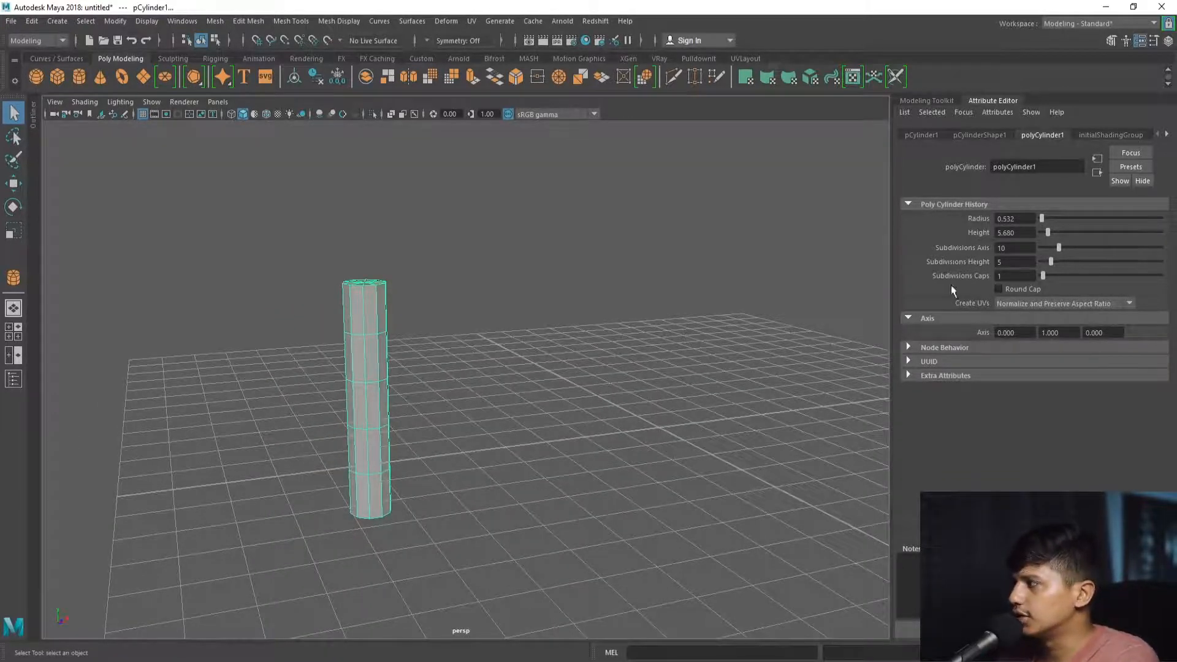
Set the cylinder's cap subdivisions to 0 and delete its top and bottom cap faces.
left_click_drag(465, 350, 803, 304, "alt")
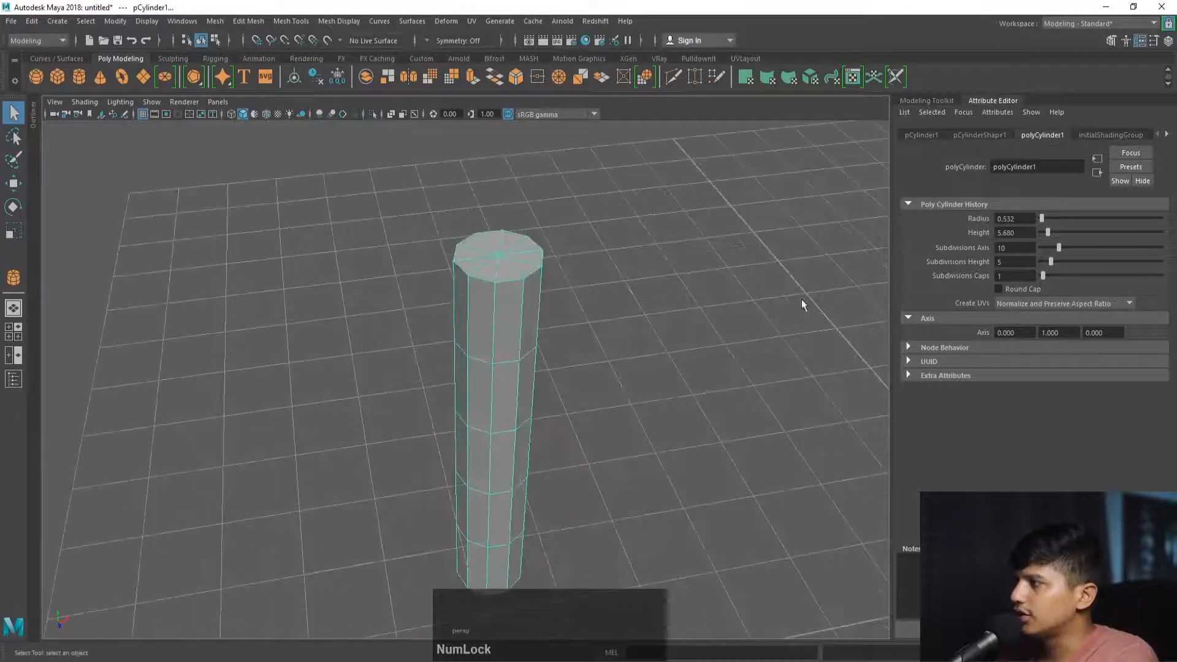
left_click_drag(1043, 275, 1037, 276)
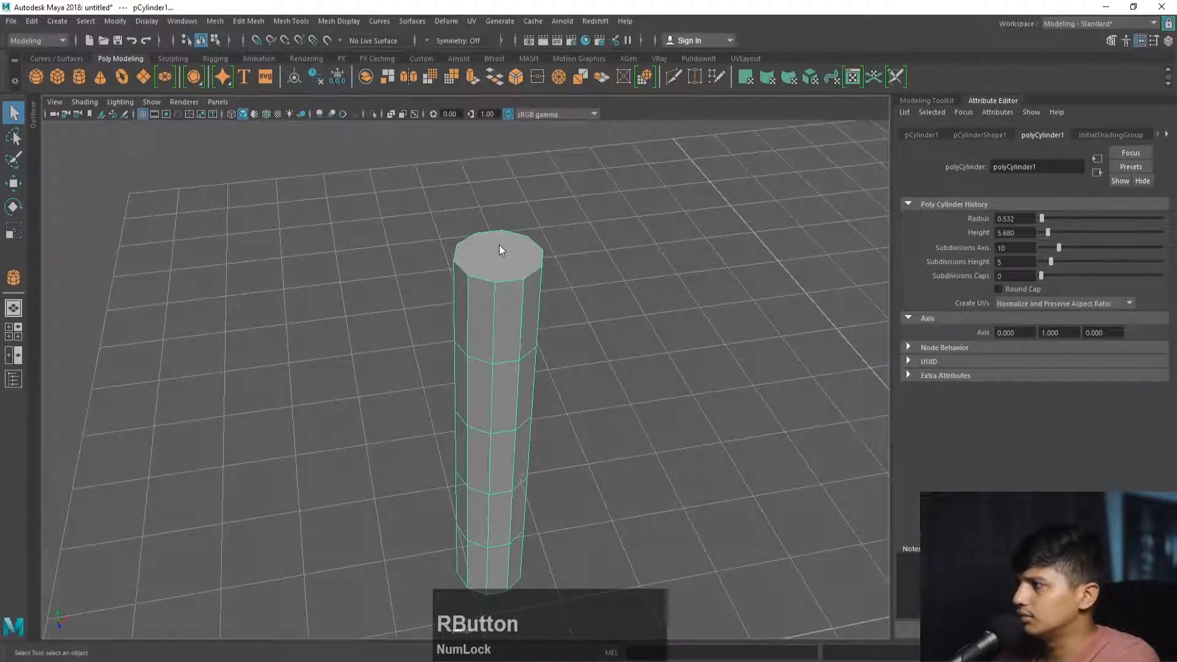
left_click(506, 271)
left_click_drag(552, 349, 557, 215, "alt")
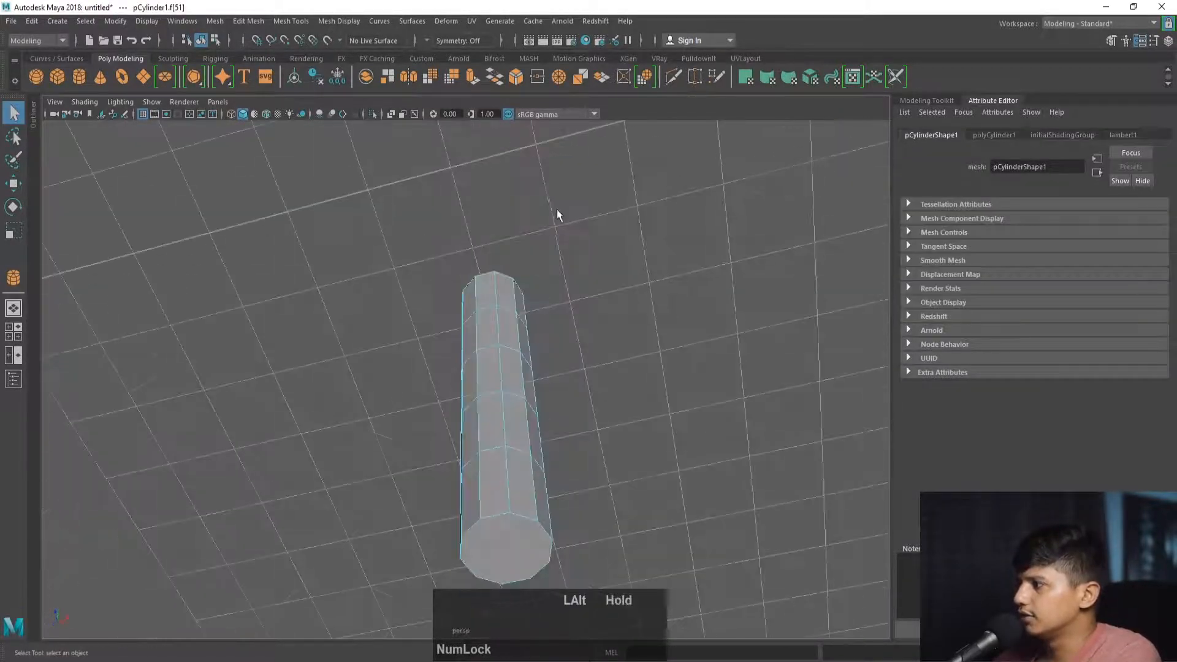
left_click(505, 550, "shift")
key("Delete")
Select the middle ring of faces around the open cylinder.
left_click_drag(506, 534, 373, 328, "alt")
right_click(479, 295)
left_click_drag(775, 365, 425, 340)
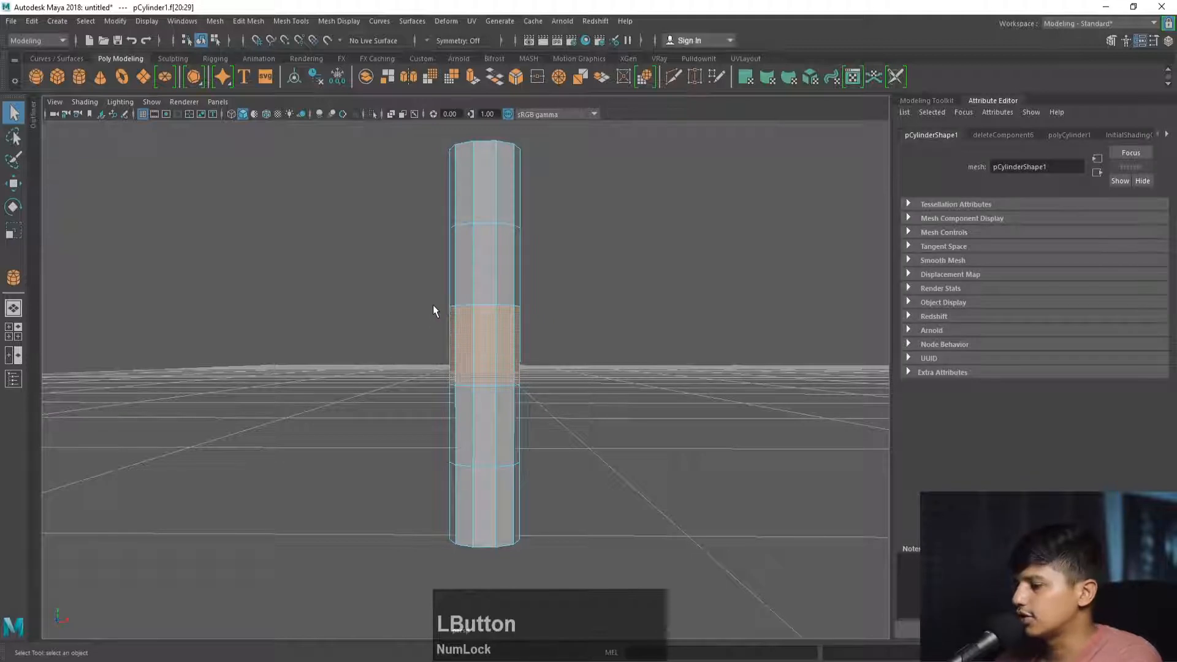
Try moving the middle face ring sideways with Soft Select turned off, and undo the move.
key("b")
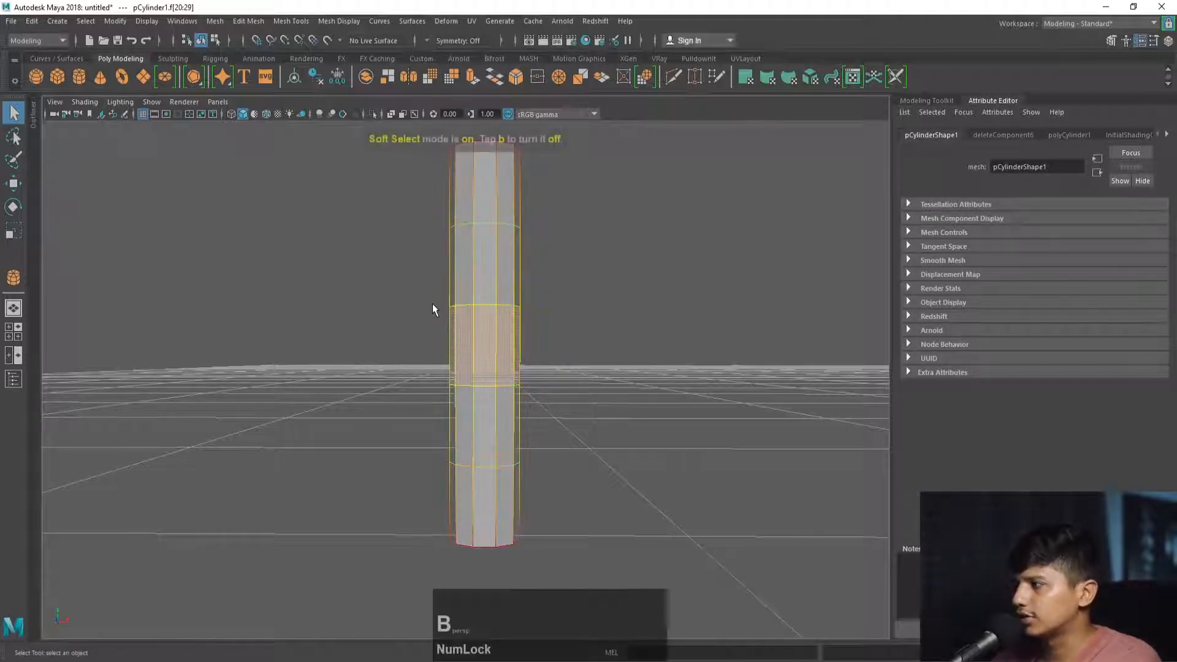
key("w")
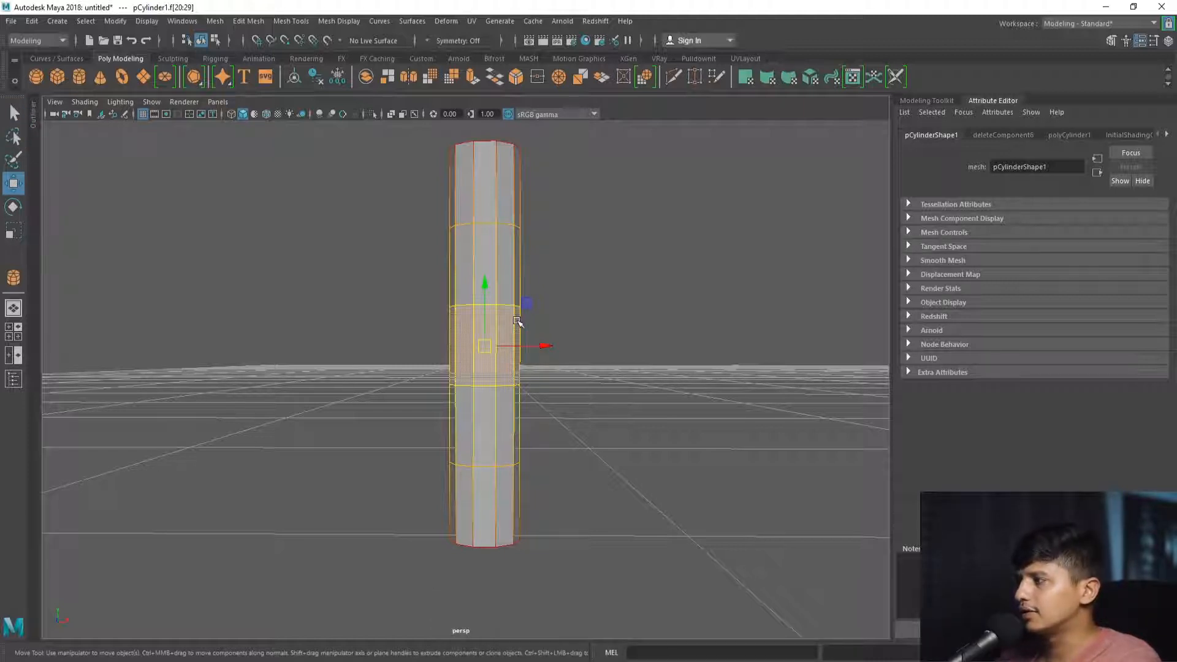
key("b")
left_click_drag(543, 345, 509, 347)
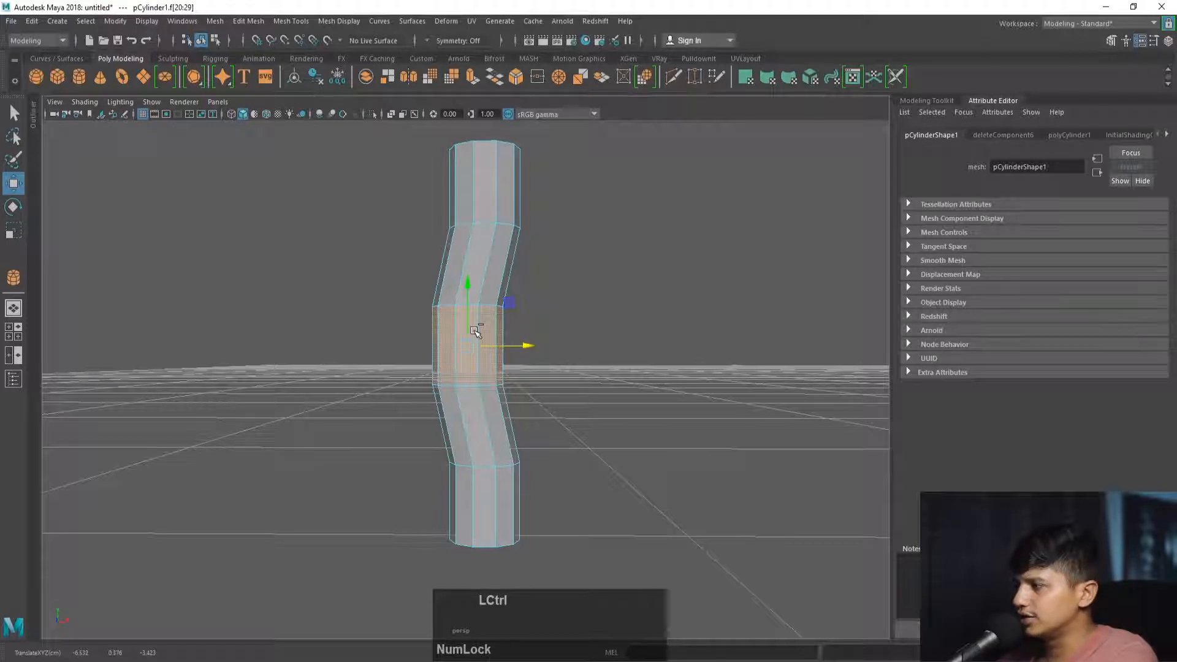
key("ctrl+z")
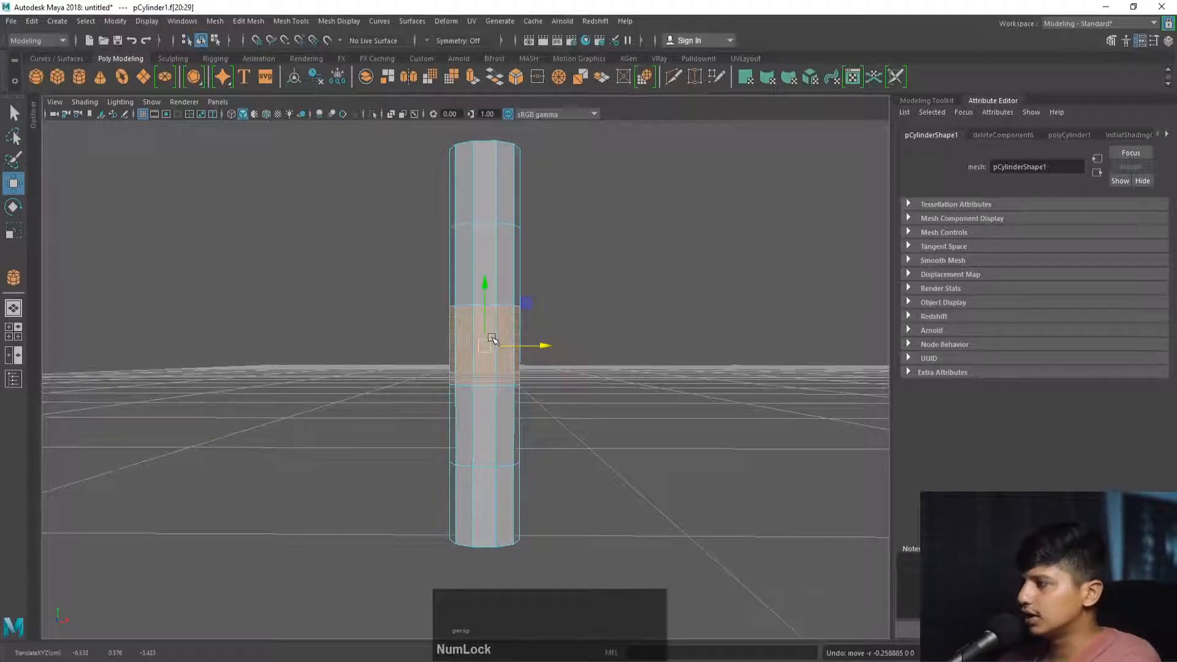
Turn on Soft Select, try the same sideways move of the middle face ring, and undo it.
key("b")
left_click_drag(539, 345, 502, 344)
key("ctrl+z")
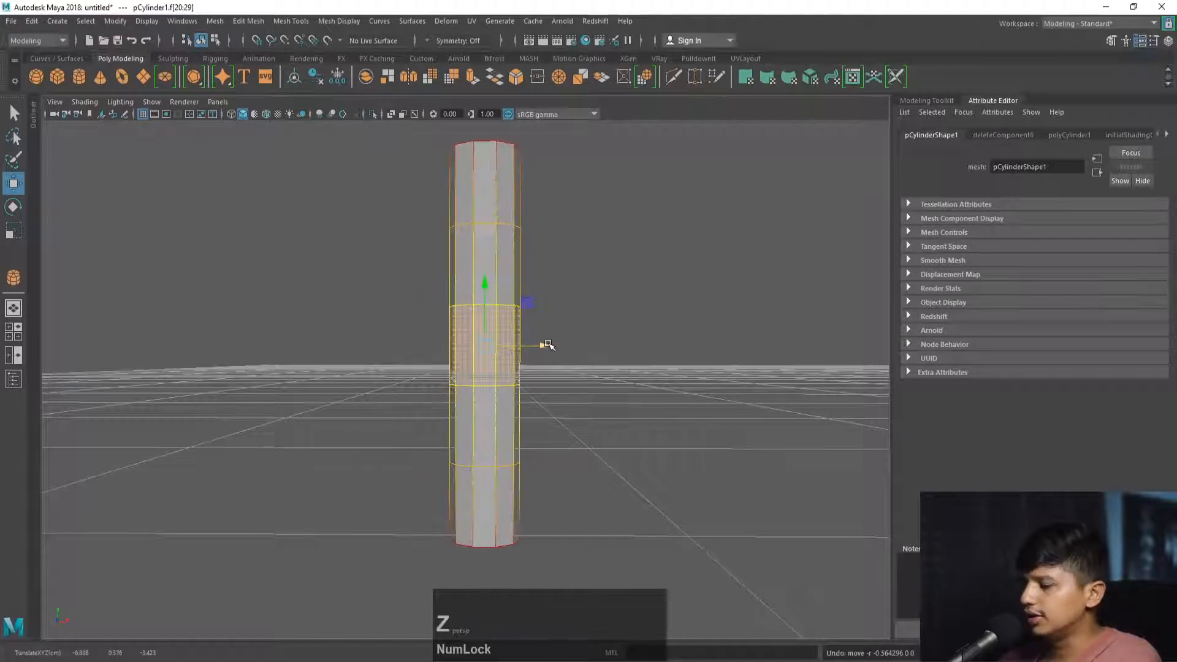
Toggle Soft Select off and on repeatedly to compare its falloff, ending with it on.
key("b")
key("b")
key("b")
key("b")
key("b")
key("b")
key("b")
key("b")
key("b")
key("b")
key("b")
key("b")
key("b")
key("b")
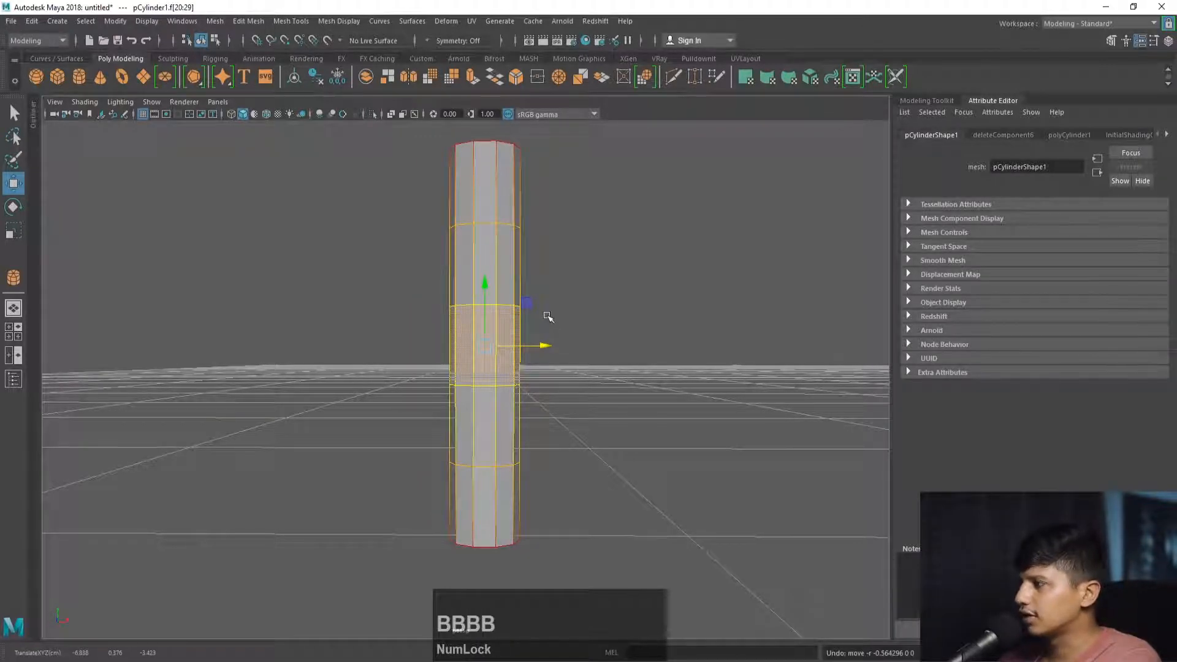
Reduce the Soft Select falloff radius, bend the cylinder by moving its middle face ring sideways, and return to object mode.
left_click_drag(550, 310, 453, 310)
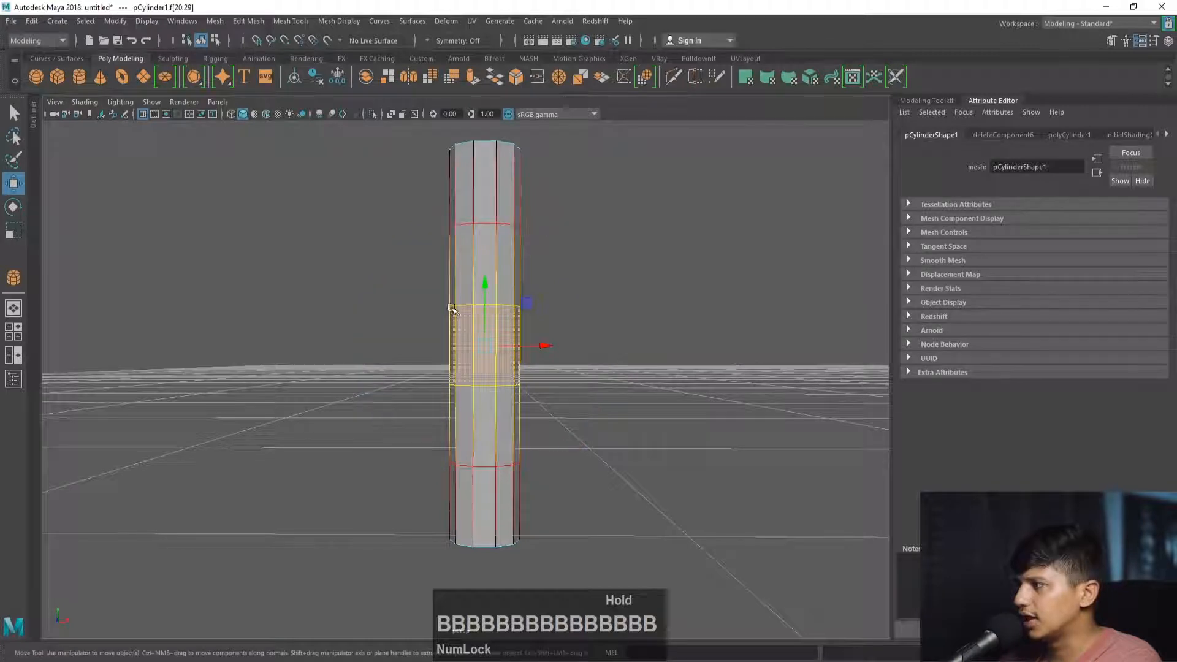
left_click_drag(552, 343, 499, 339)
right_click_drag(460, 251, 517, 227)
Display the bent cylinder in smooth preview, check its curve, and hide the viewport grid.
left_click_drag(518, 227, 637, 245, "alt")
key("3")
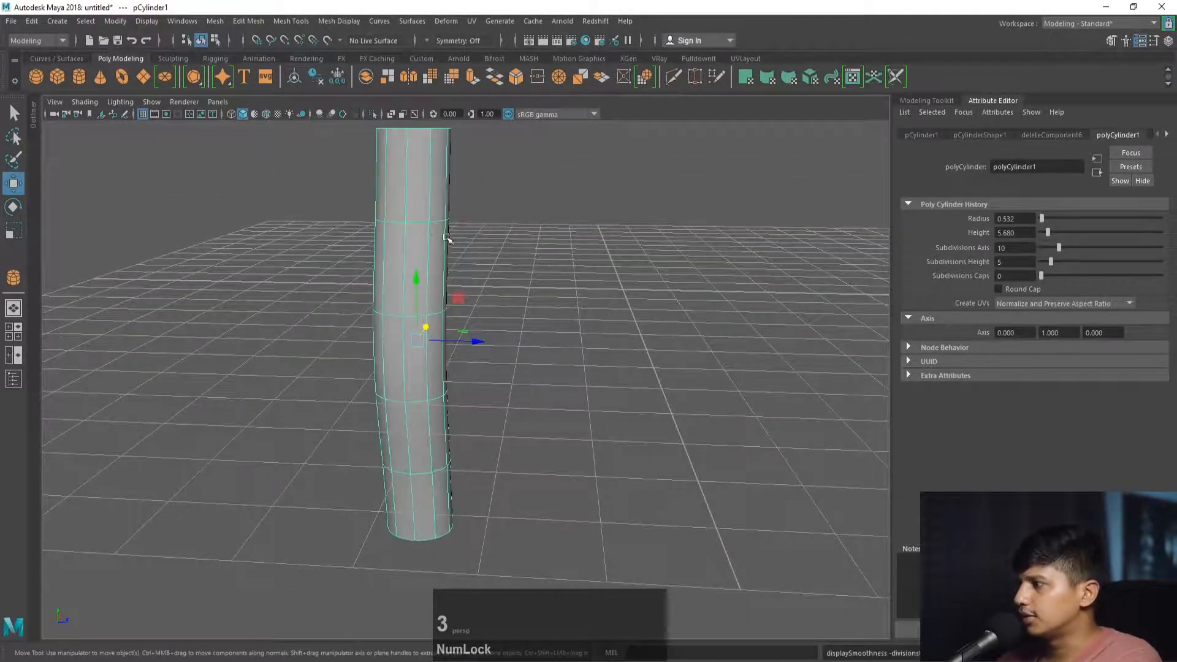
left_click_drag(447, 241, 644, 318, "alt")
left_click(643, 318)
right_click_drag(644, 318, 523, 310, "alt")
left_click_drag(523, 310, 678, 373, "alt")
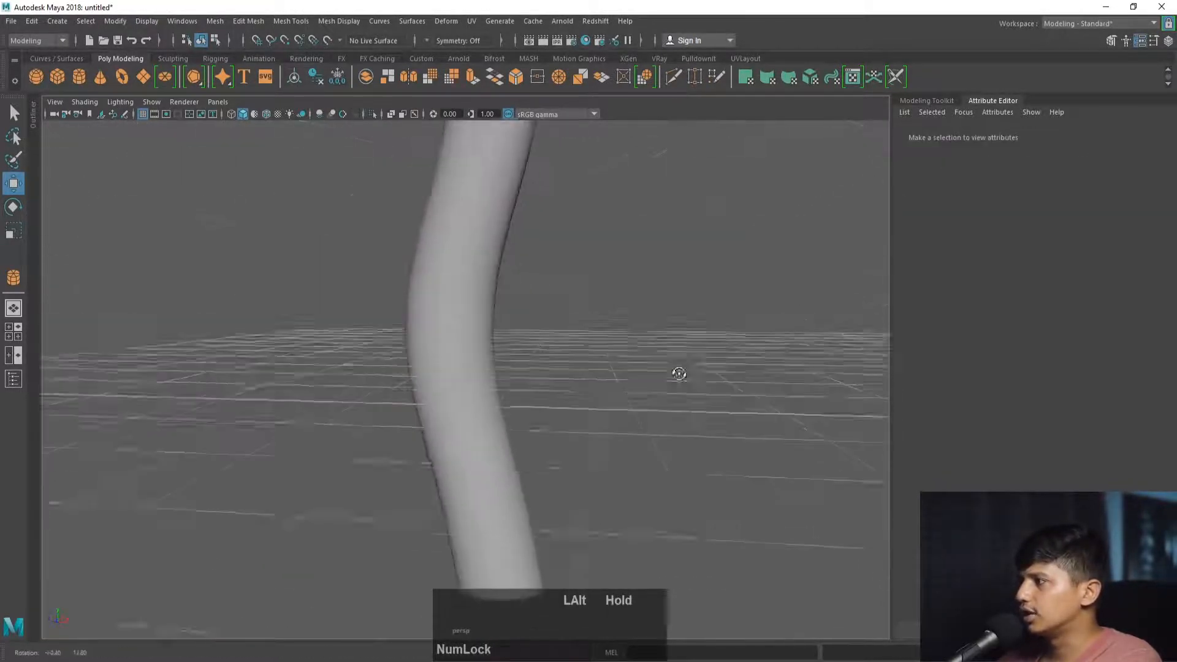
left_click(457, 247)
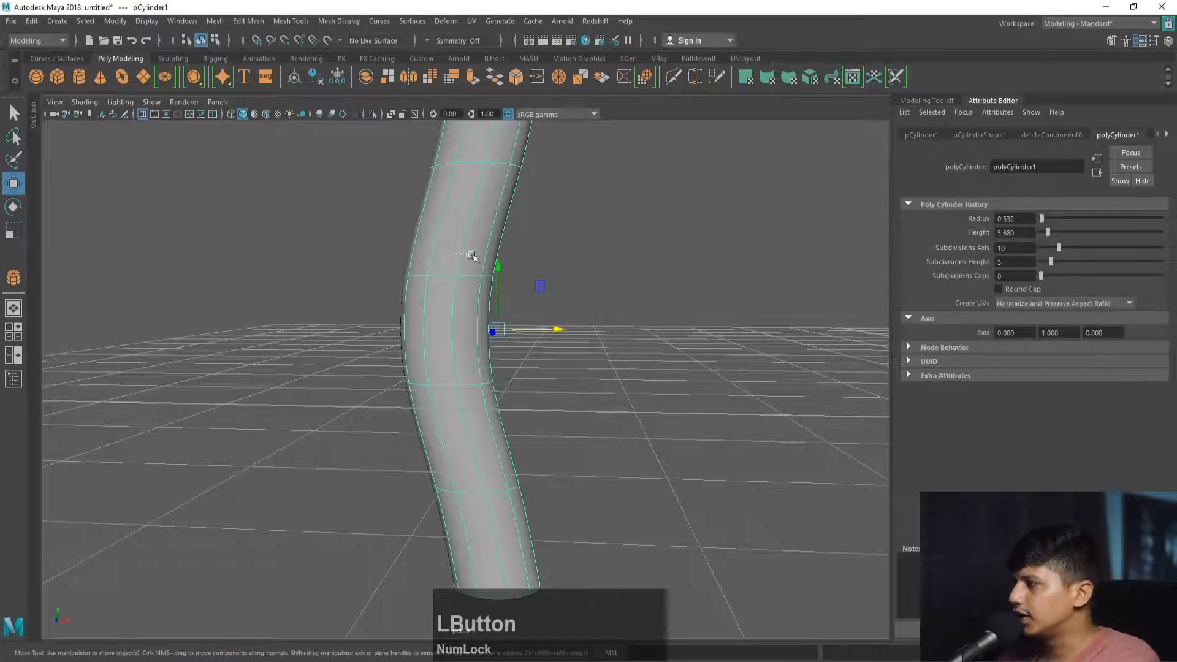
left_click_drag(471, 255, 441, 288, "alt")
right_click_drag(441, 288, 395, 277, "alt")
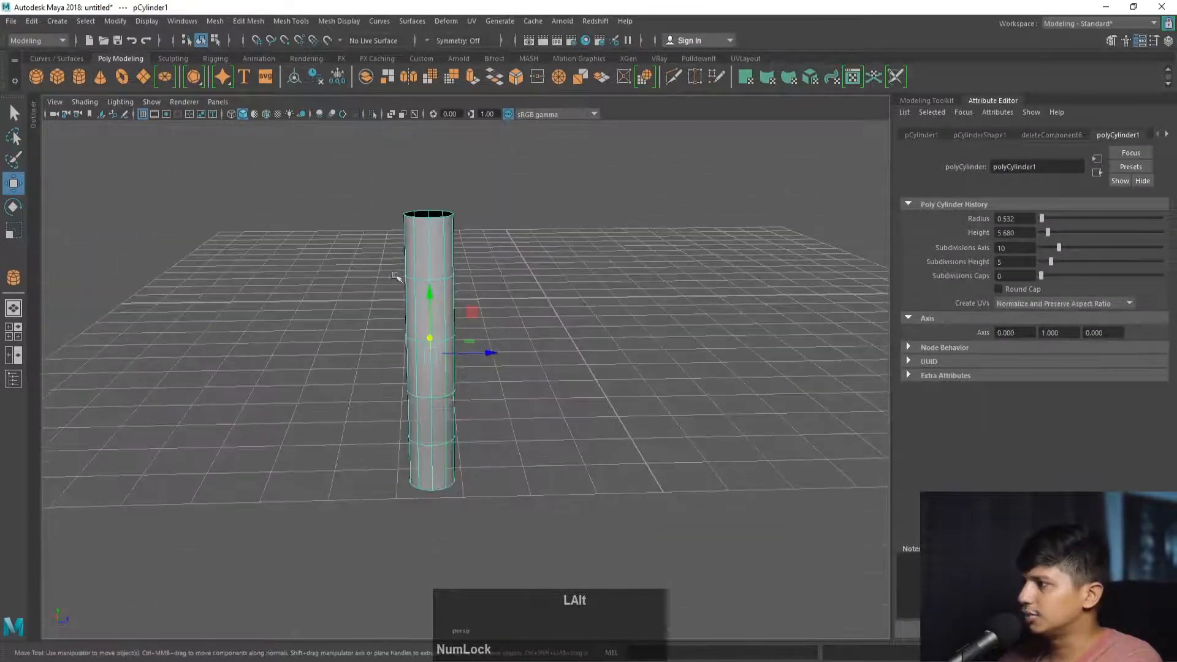
left_click(143, 114)
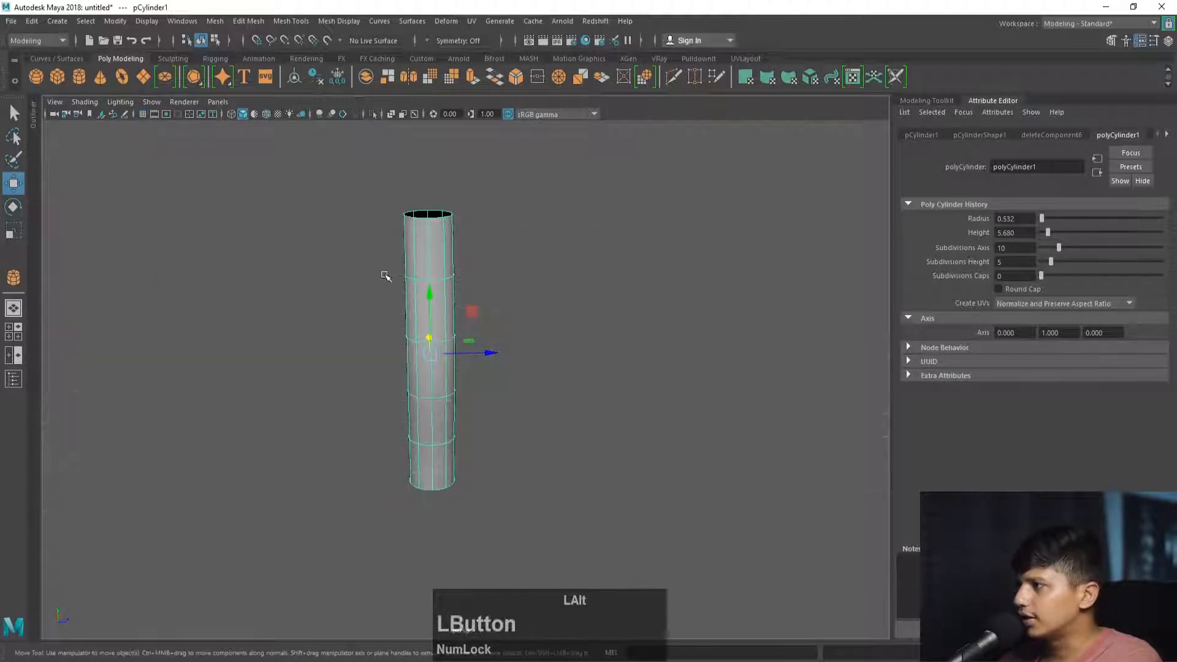
right_click_drag(385, 276, 479, 331, "alt")
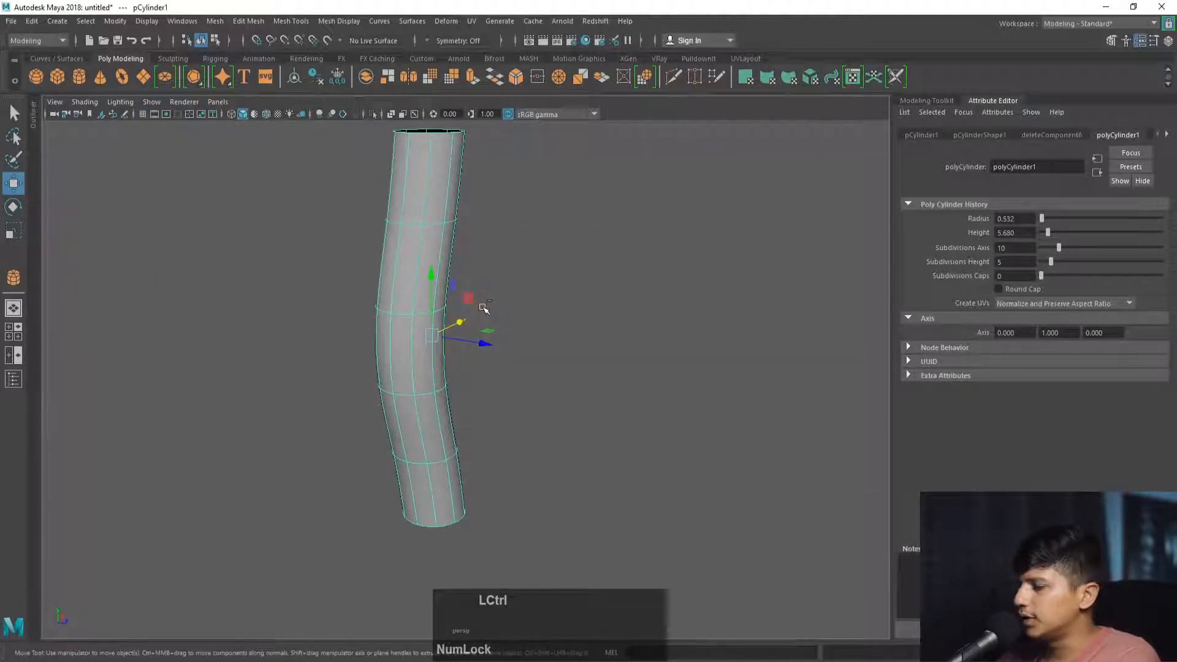
Duplicate the bent cylinder and rotate the copy with snapping until it lies horizontally across the upright one.
key("ctrl+d")
key("e")
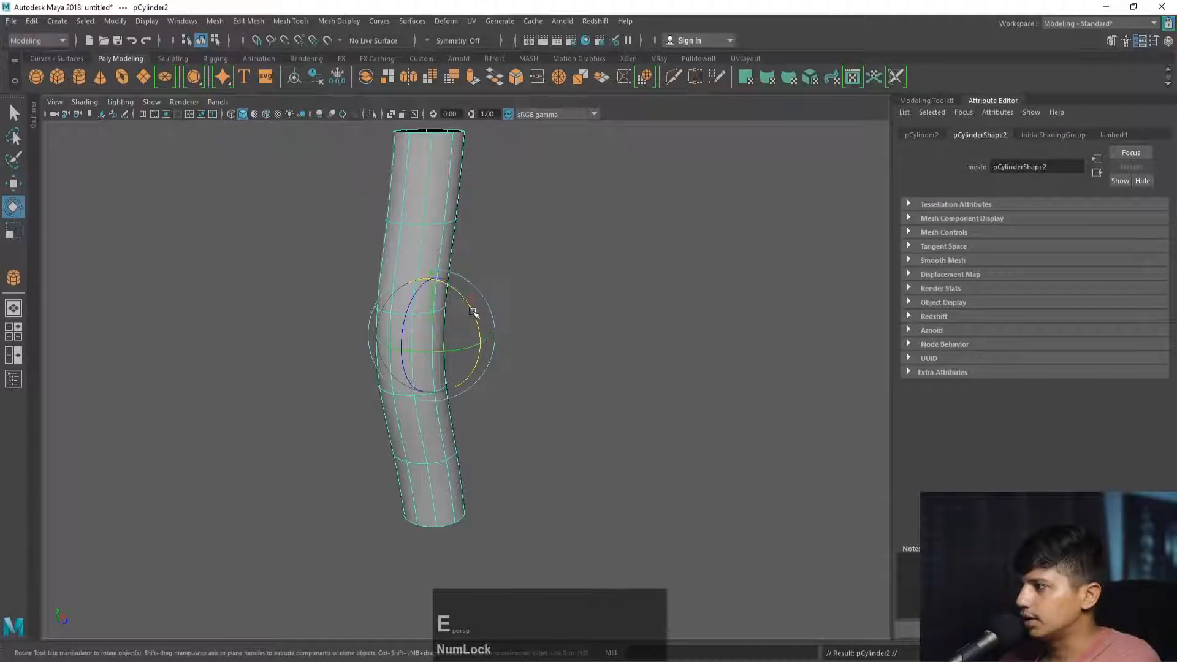
left_click_drag(474, 312, 593, 332)
key("j")
key("w")
left_click(593, 333)
Select both crossing cylinders and combine them into one mesh.
left_click_drag(478, 336, 575, 331, "alt")
right_click_drag(575, 331, 478, 319, "alt")
left_click_drag(372, 249, 586, 432)
left_click(215, 21)
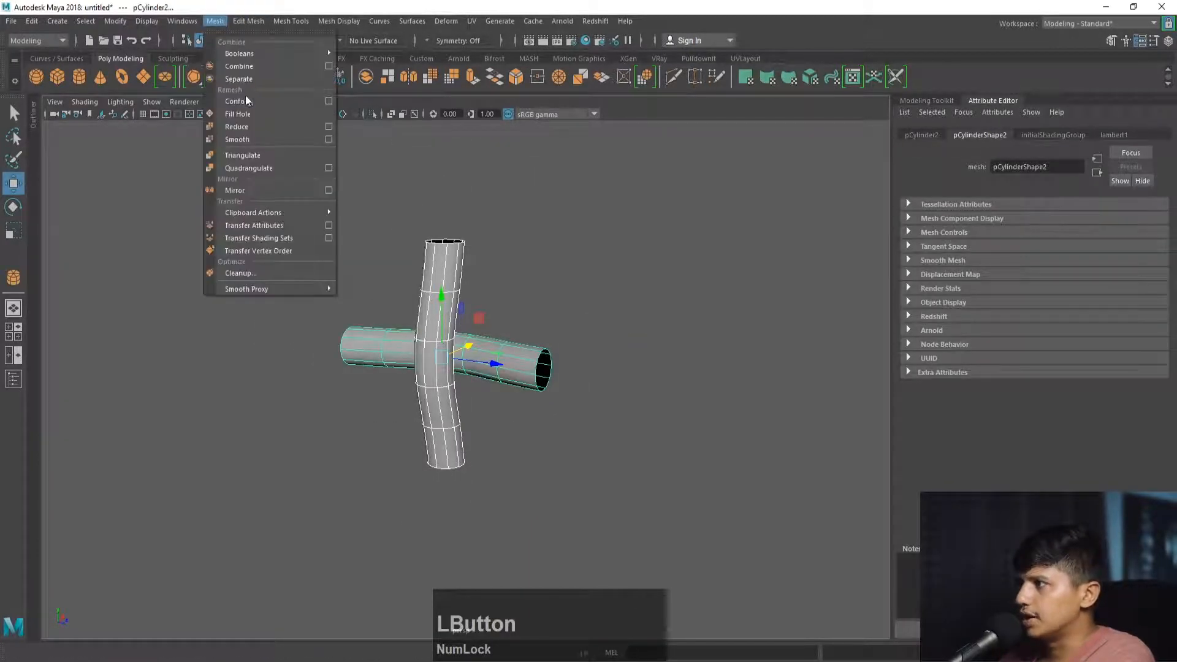
left_click(236, 69)
left_click_drag(423, 248, 459, 227, "alt")
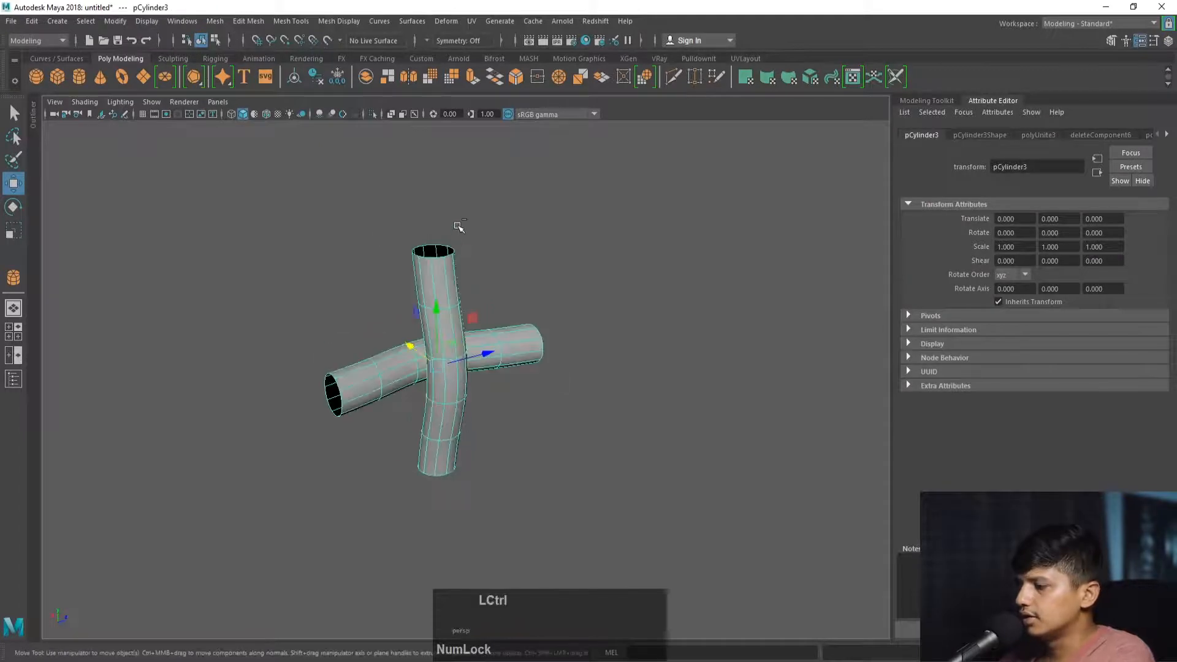
Duplicate the crossed pair, move the copy about 5.757 along Z, and rotate it -180 degrees around Z.
key("ctrl+d")
left_click_drag(485, 355, 538, 360)
key("e")
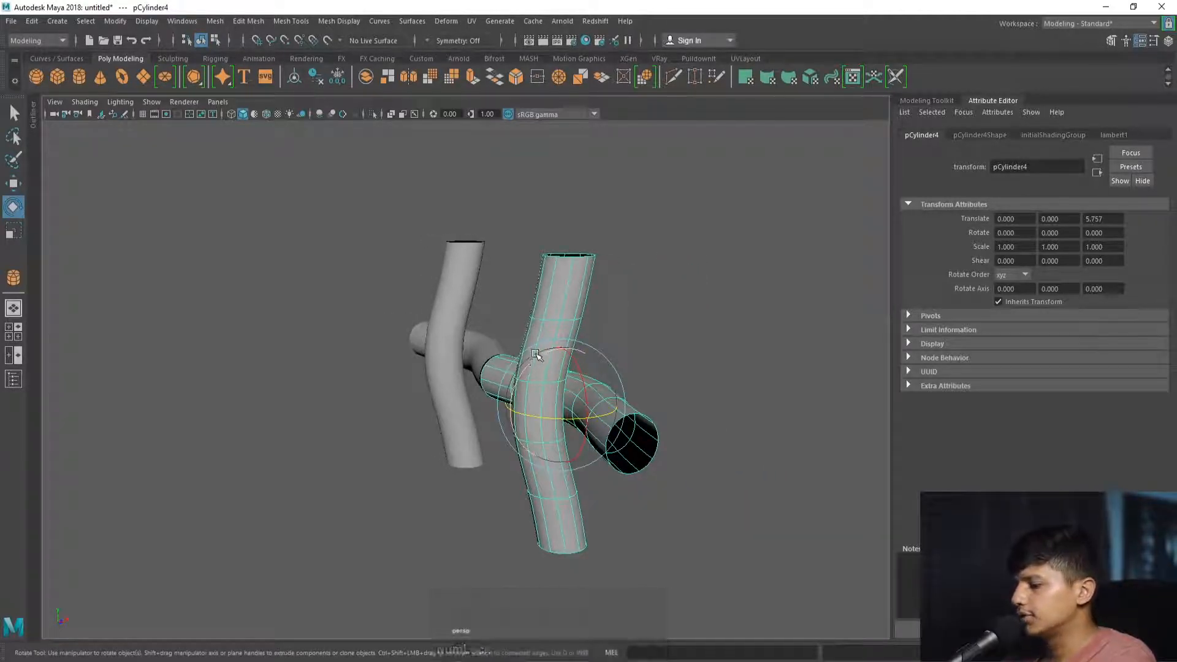
left_click_drag(528, 365, 619, 438)
key("j")
key("w")
key("w")
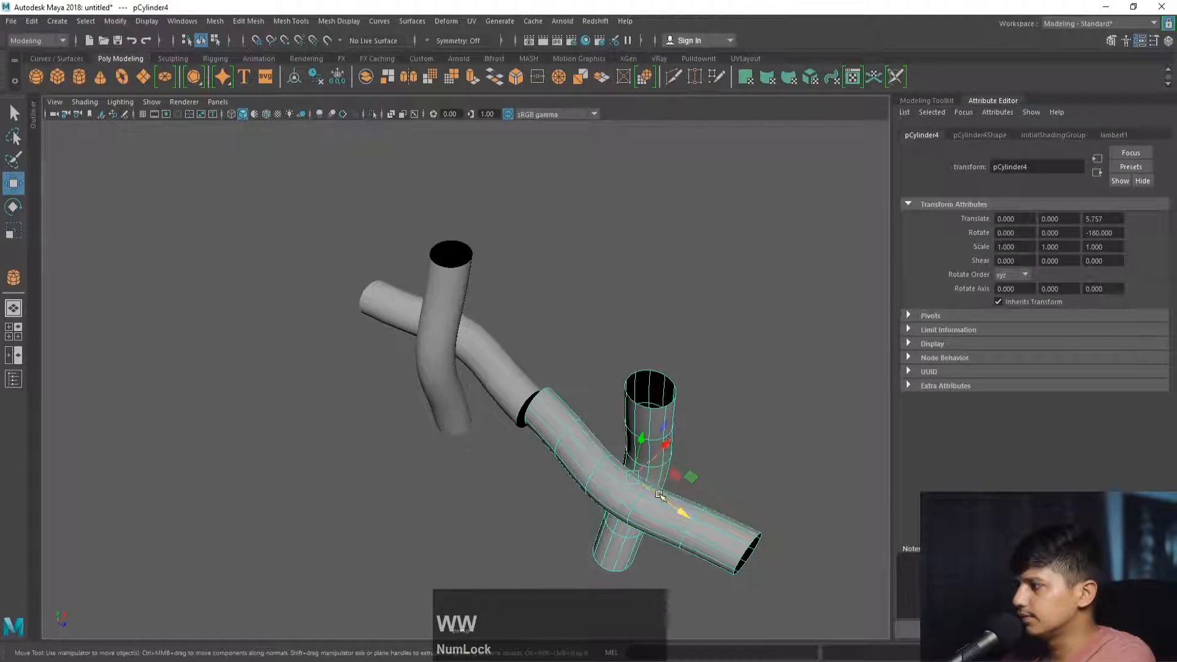
Shift the rotated copy to X -0.186 and Z 5.679 so its horizontal tube meets the first pair's open end.
left_click_drag(659, 494, 659, 443)
left_click_drag(653, 446, 464, 358)
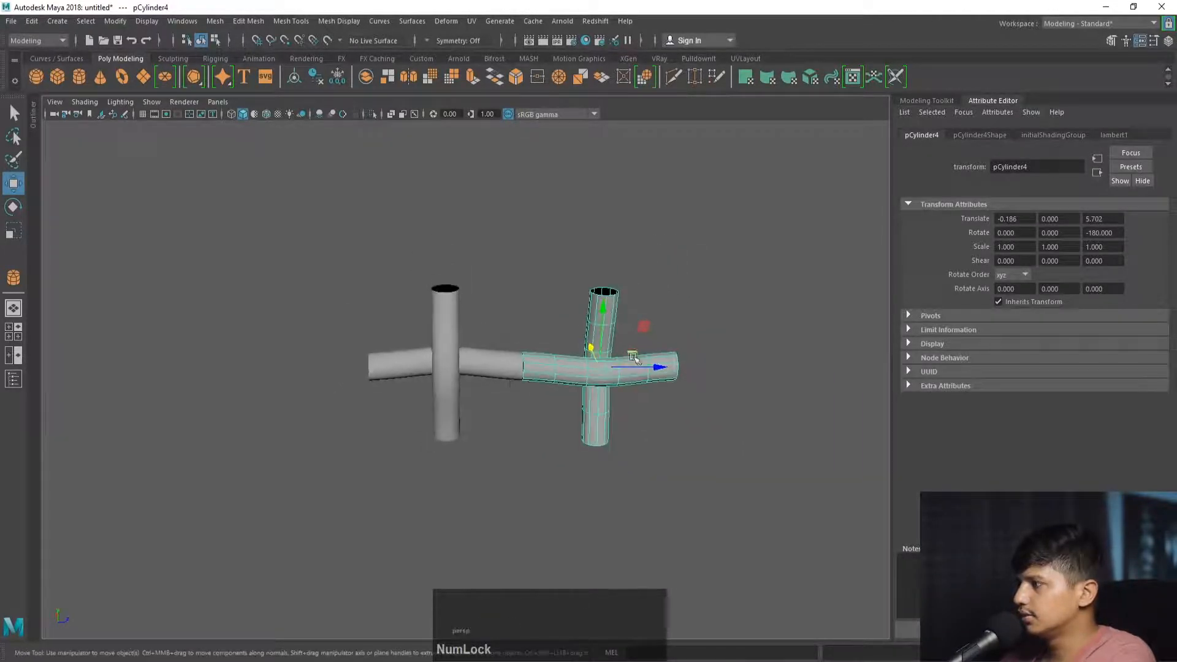
left_click_drag(656, 367, 493, 368)
Select both crossed pairs, duplicate them, and move the copies up about 5.734 to form an upper row.
left_click(492, 367, "shift")
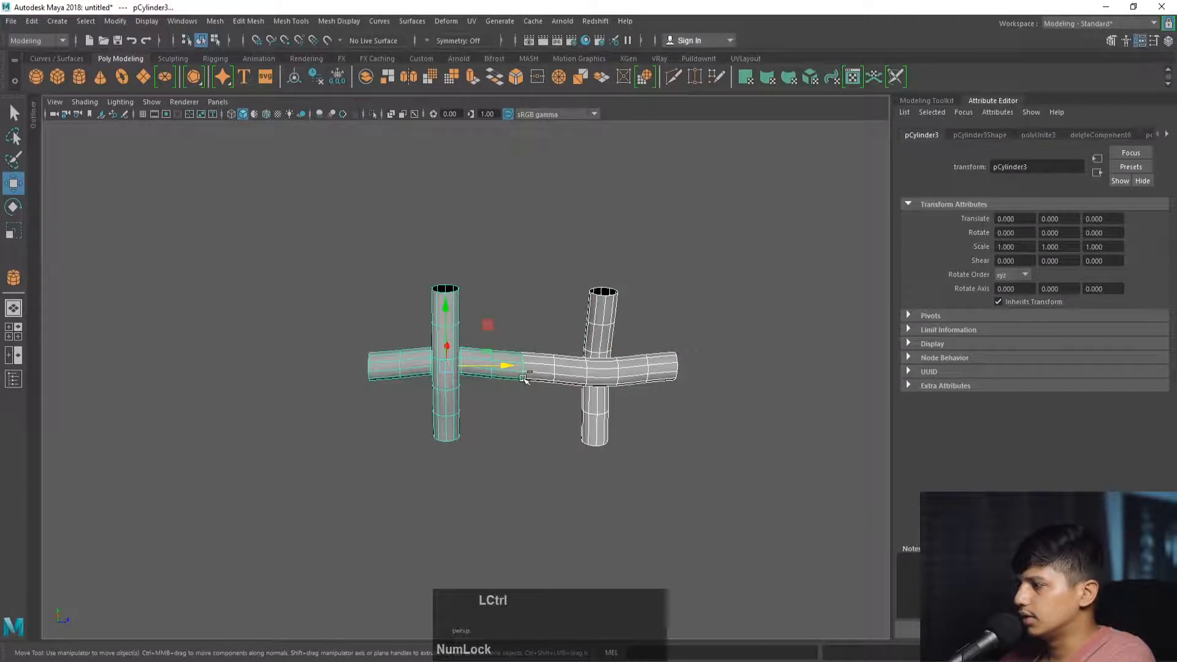
key("ctrl+d")
left_click_drag(454, 309, 461, 136)
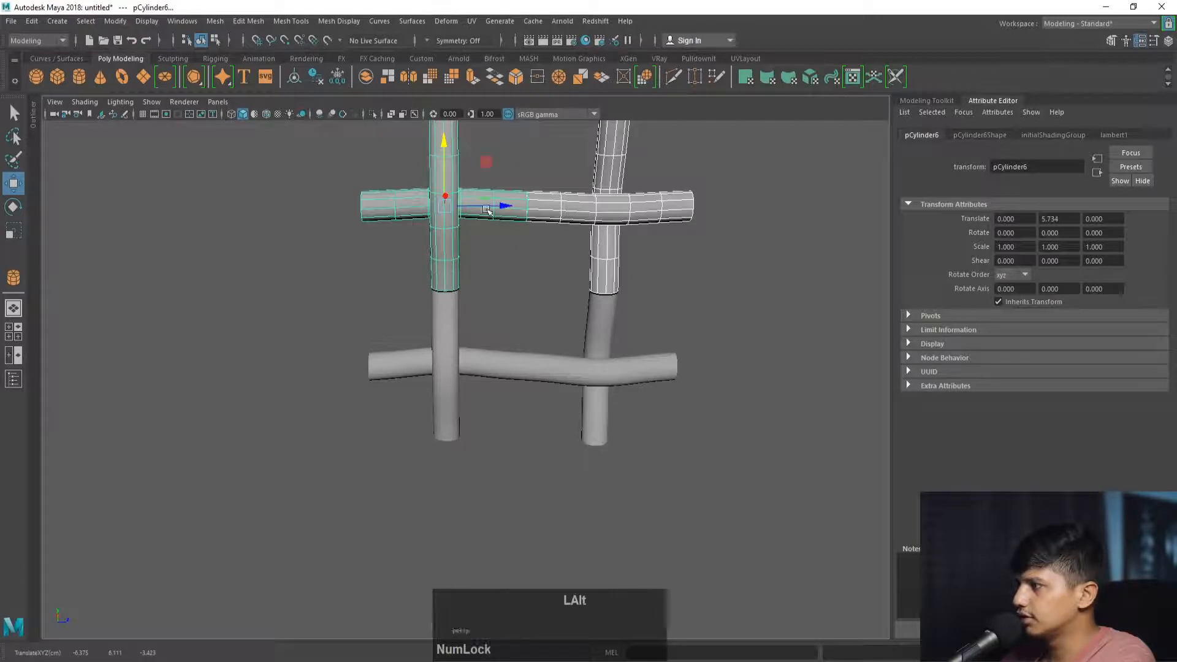
Combine the two duplicated upper pairs into a single mesh.
left_click_drag(489, 207, 468, 267, "alt")
middle_click_drag(469, 268, 471, 280, "alt")
left_click_drag(470, 280, 525, 349, "alt")
key("r")
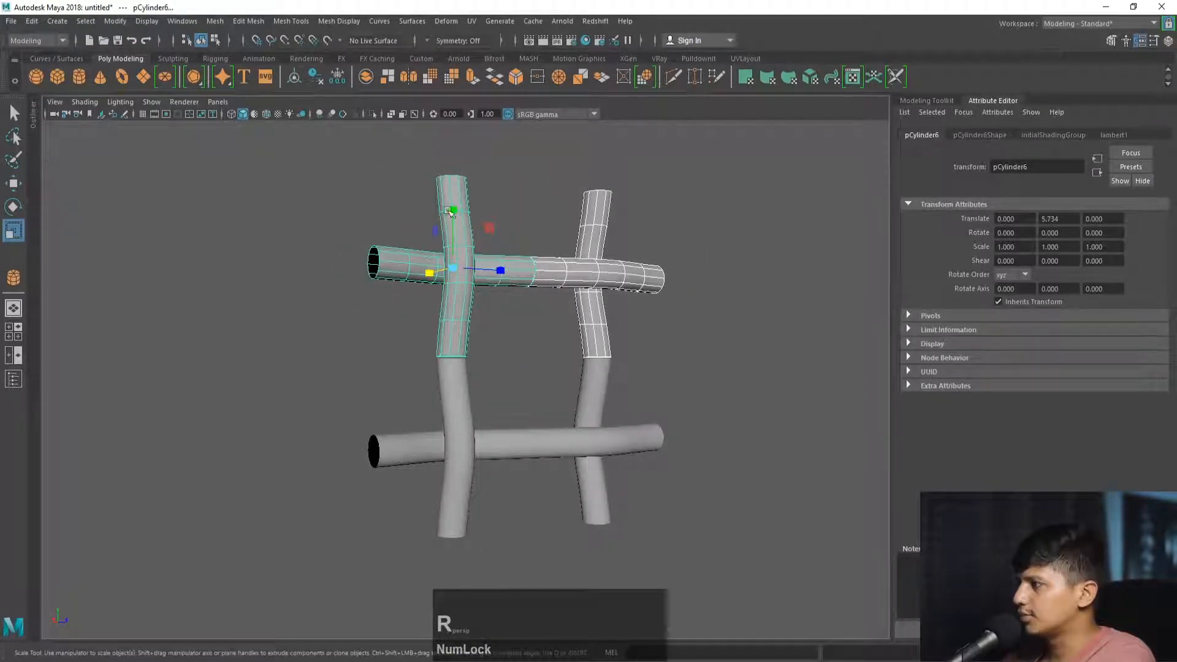
left_click(215, 21)
left_click(245, 79)
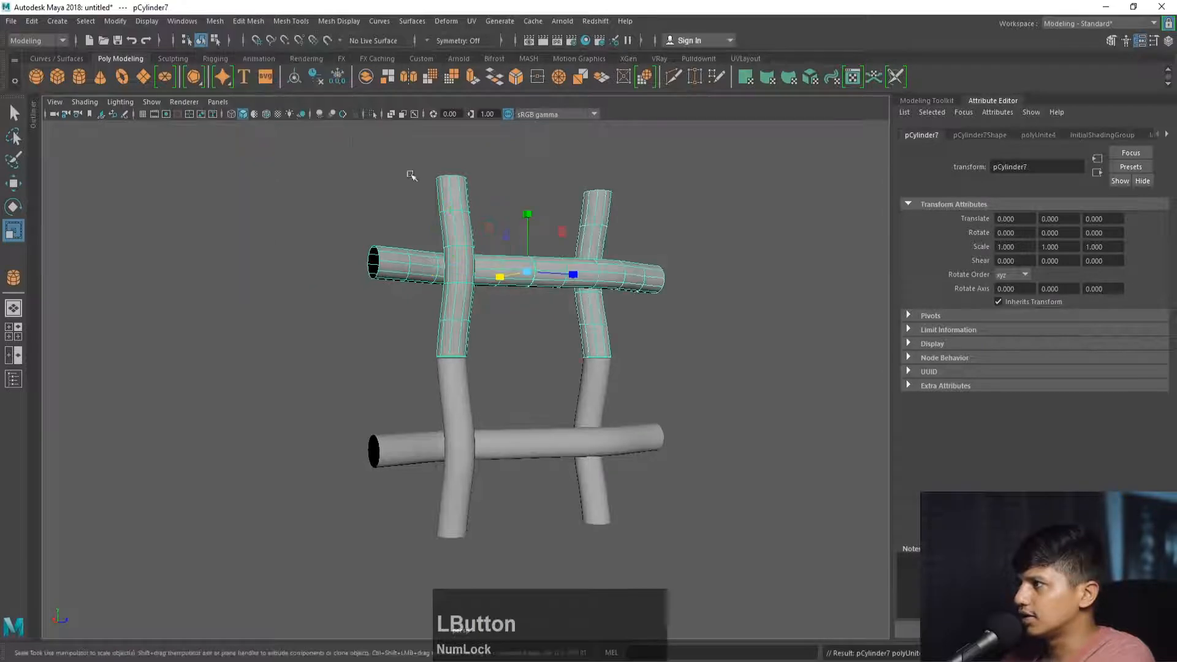
Rotate the combined upper row around the vertical axis and set its Y rotation to exactly 180.
key("e")
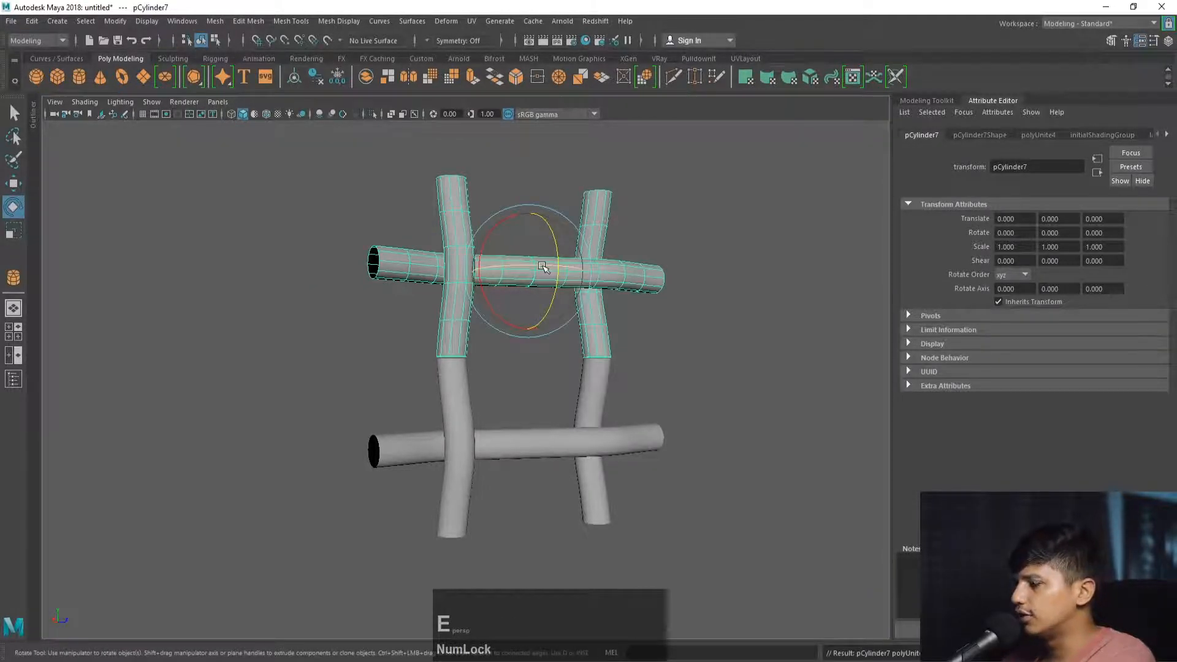
left_click_drag(542, 266, 557, 307)
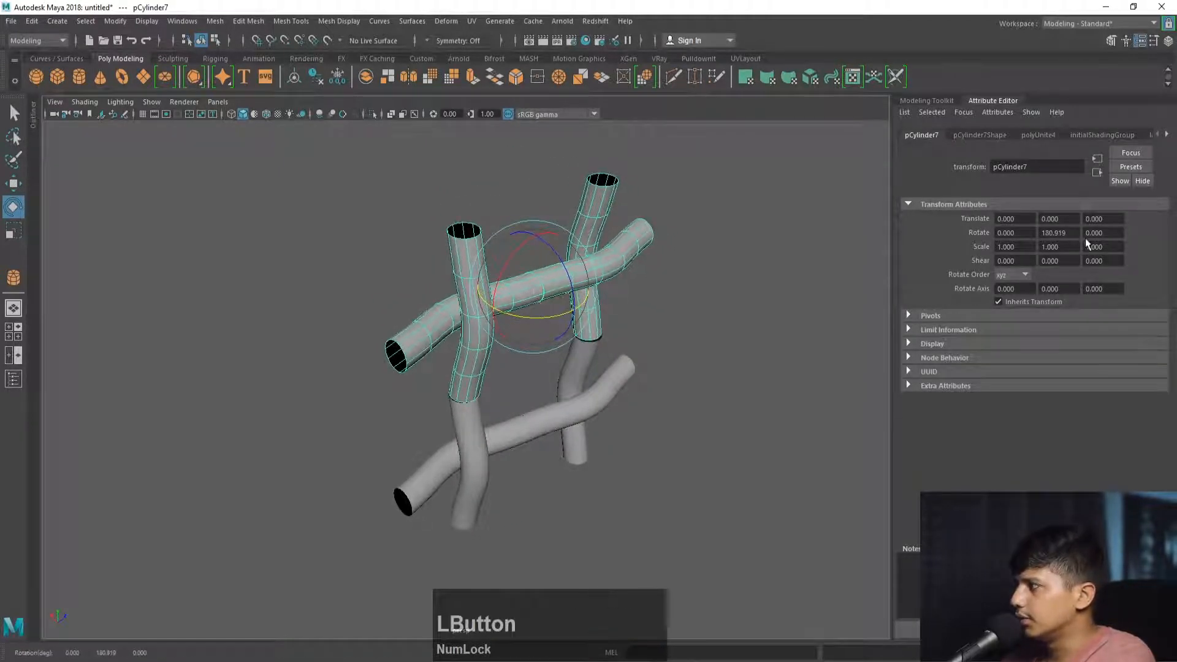
left_click(1053, 232)
type("180")
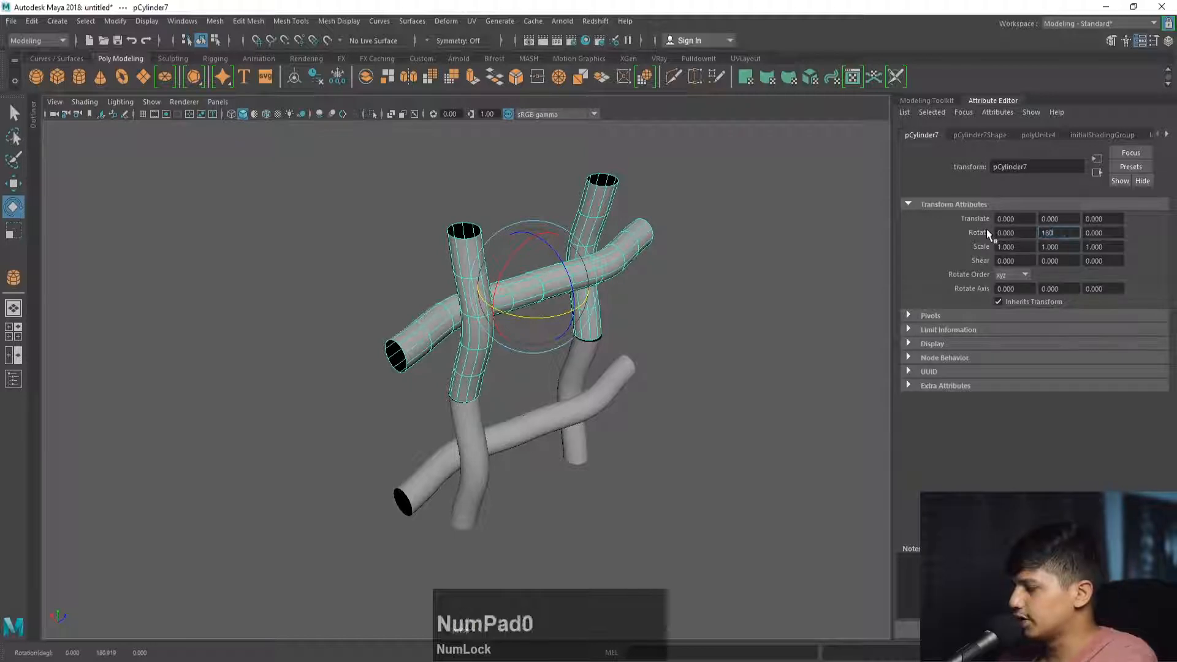
key("Return")
Lower the upper row to Y -0.098 so its upright tubes meet the lower row.
left_click_drag(637, 392, 625, 365, "alt")
key("w")
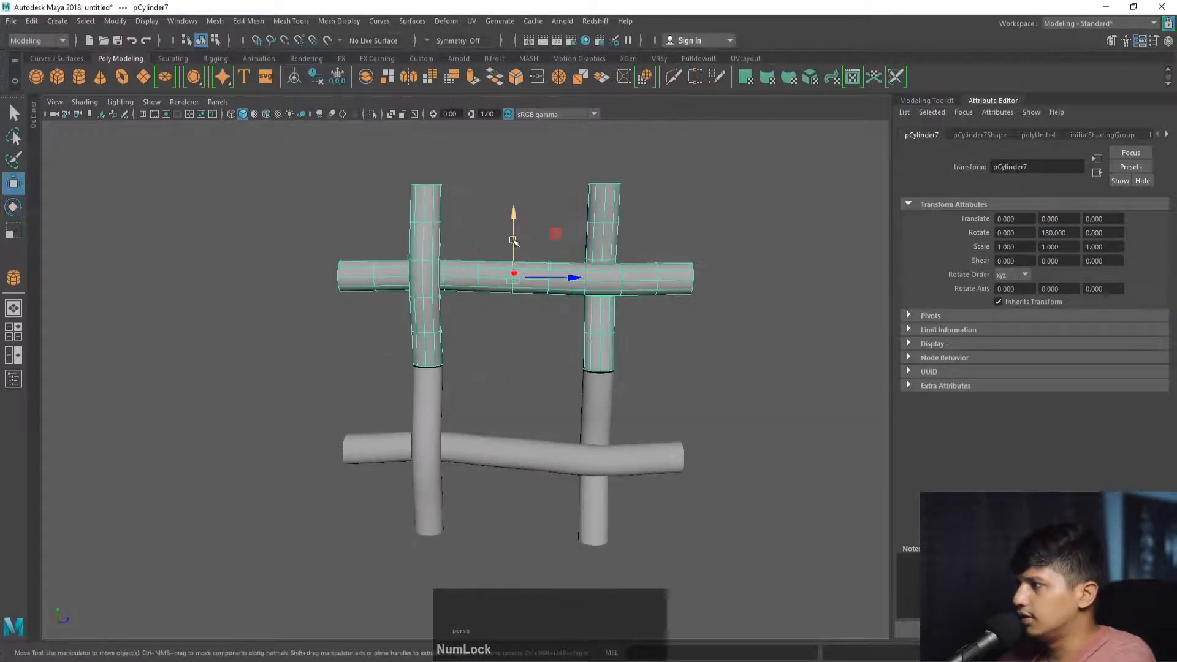
left_click_drag(514, 238, 491, 479)
left_click(490, 479)
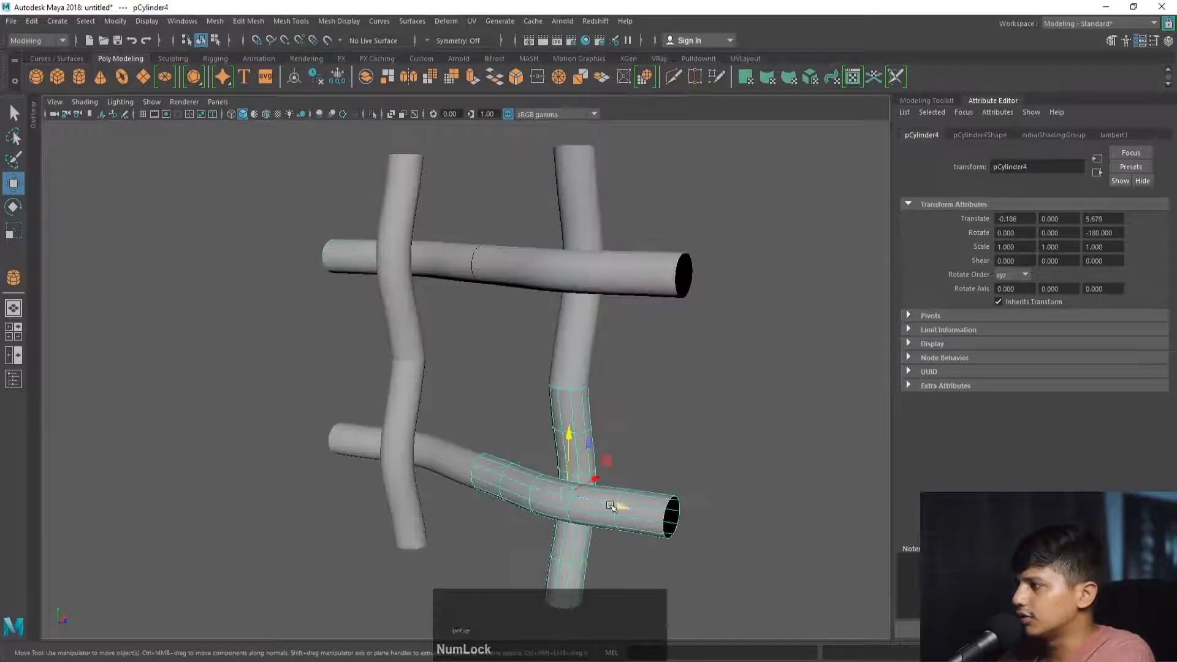
left_click(619, 506)
left_click(584, 350, "shift")
left_click_drag(584, 350, 637, 387, "alt")
right_click(530, 455)
right_click_drag(529, 456, 478, 309)
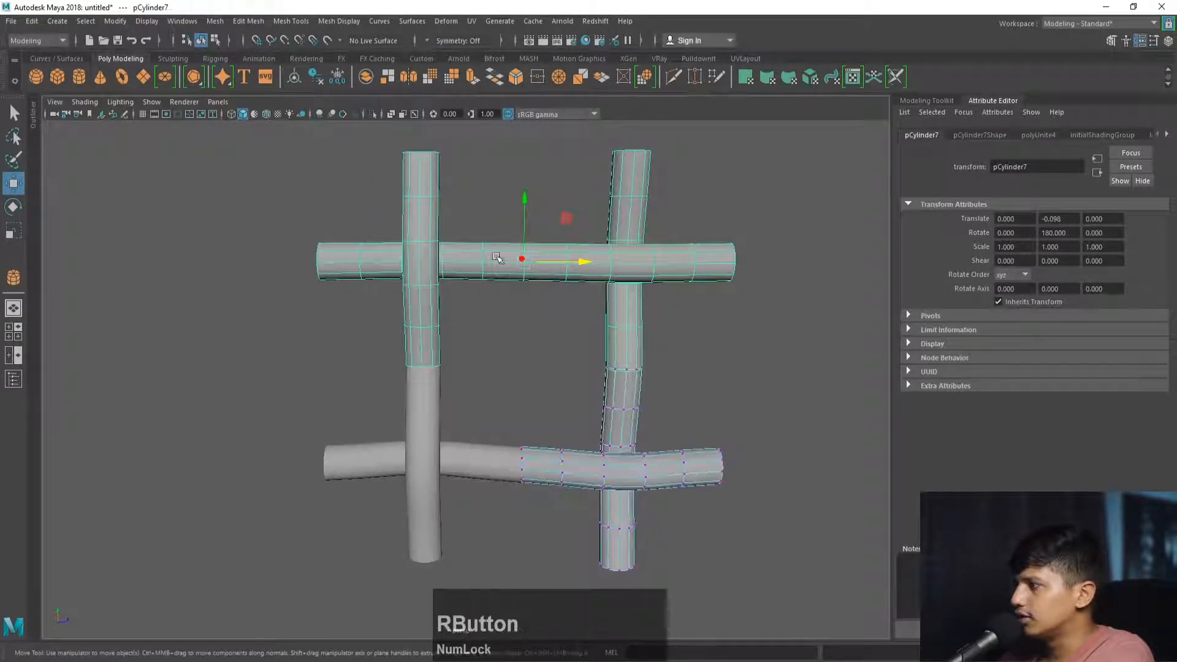
right_click(630, 294)
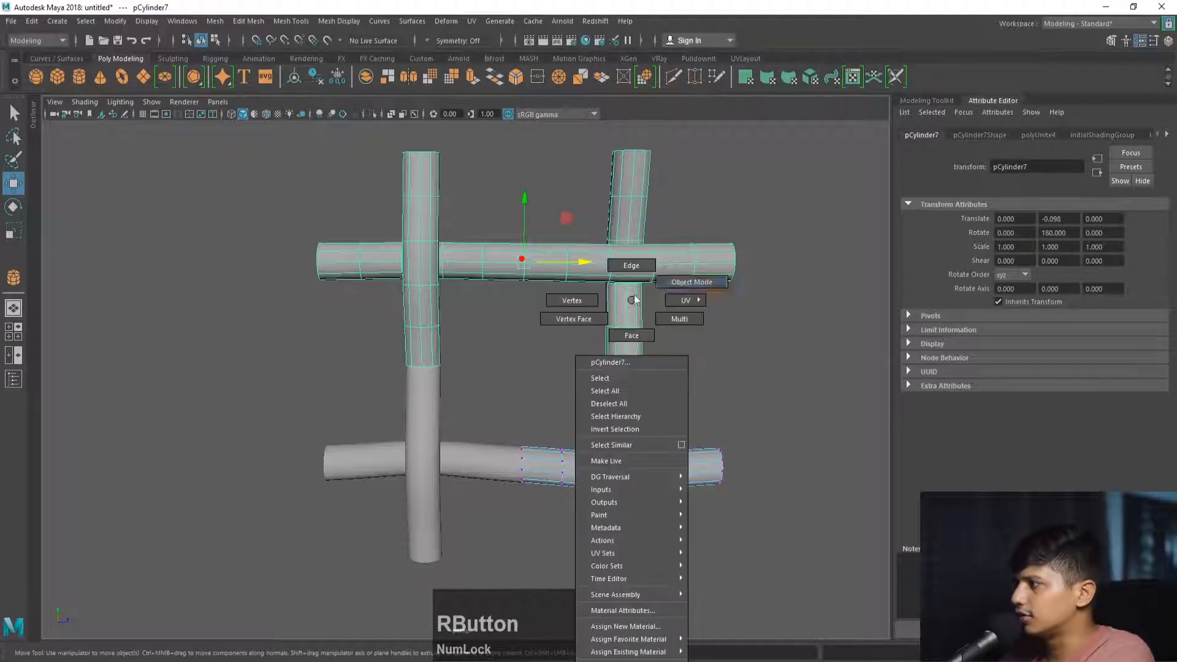
left_click_drag(287, 174, 797, 591)
left_click_drag(597, 421, 567, 423, "alt")
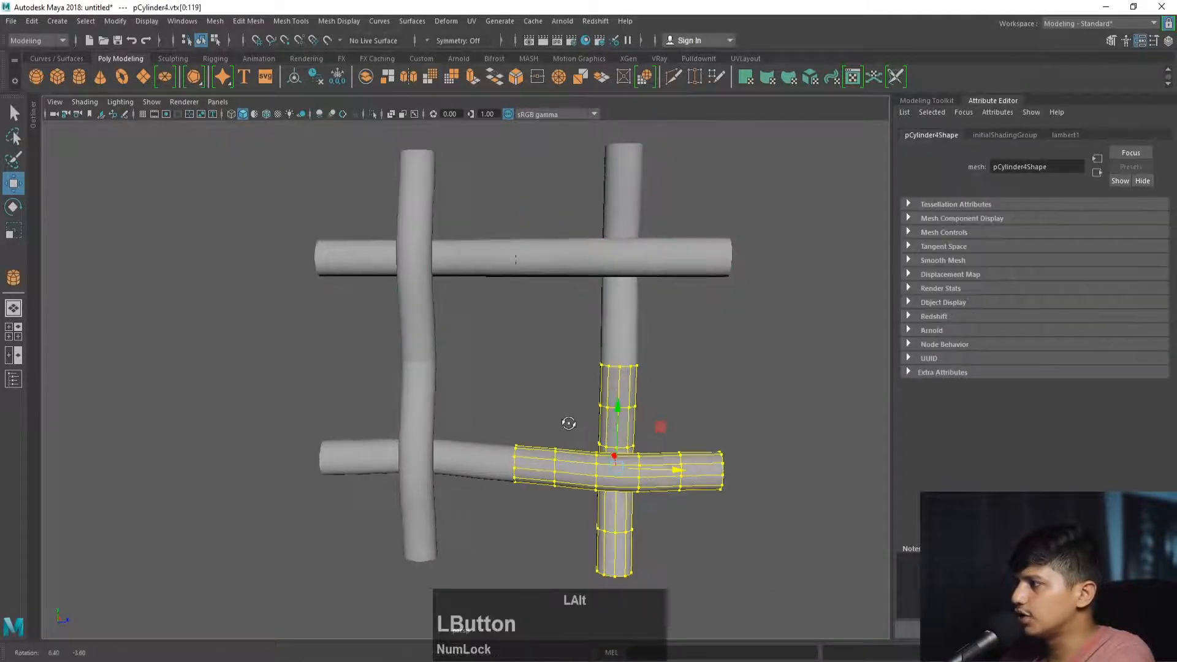
right_click_drag(623, 386, 679, 284)
Select all the lattice pieces in object mode and combine them into one mesh.
left_click_drag(294, 189, 735, 533, "shift")
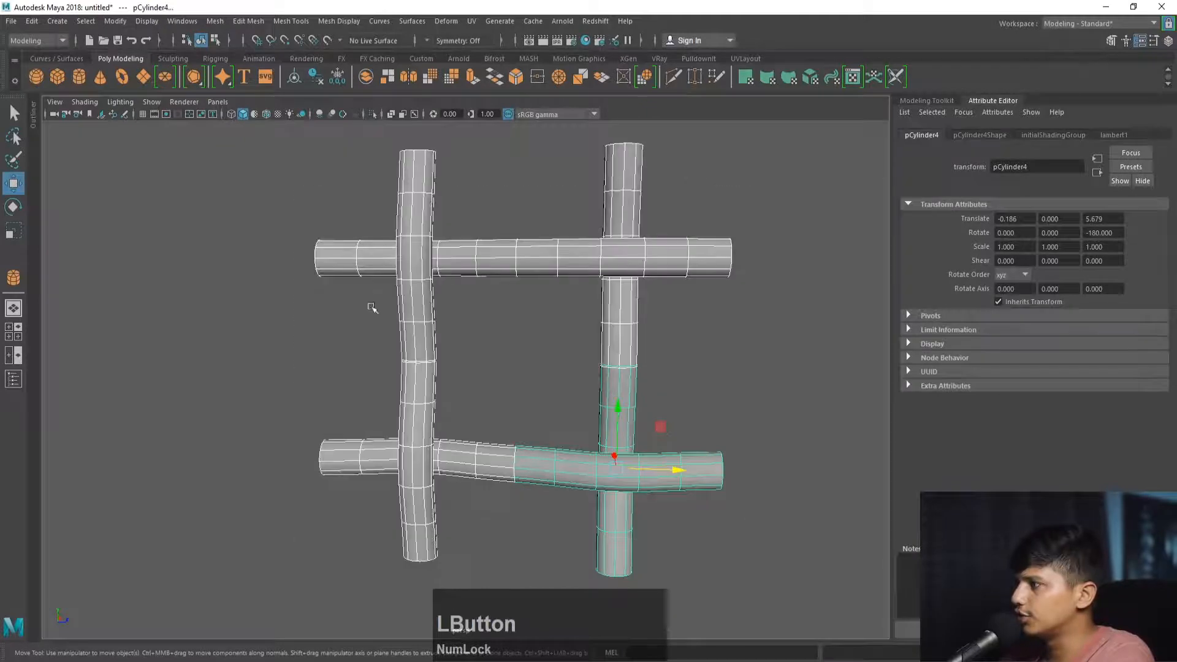
left_click(215, 21)
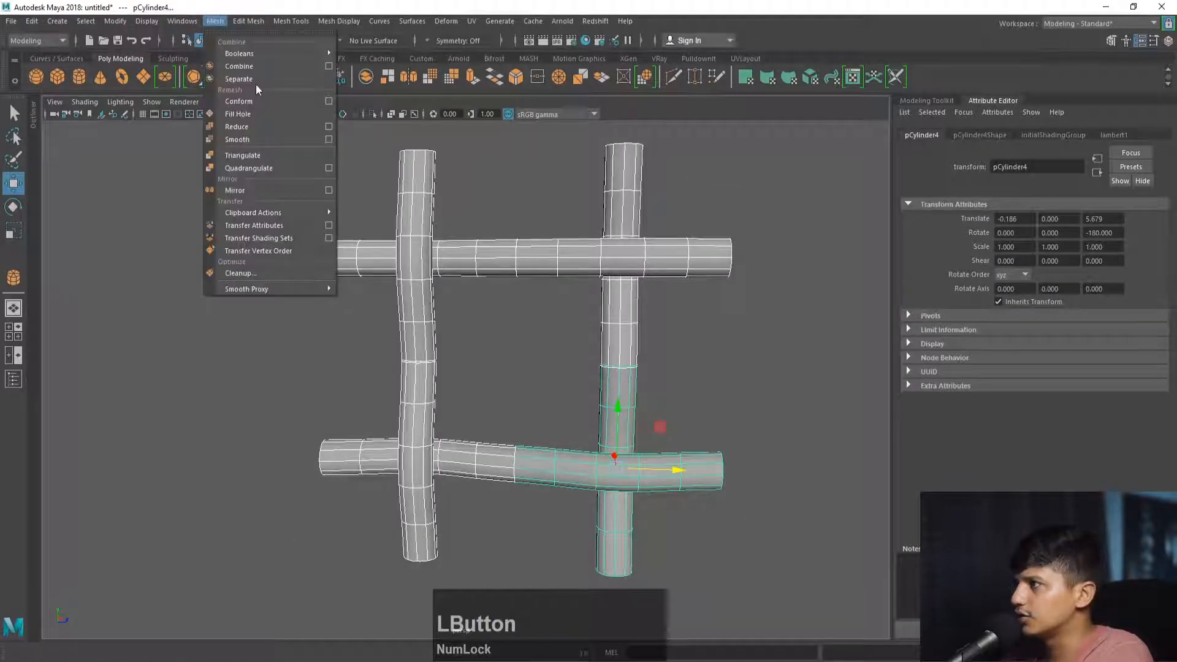
left_click(244, 64)
Select every vertex of the combined lattice and merge the overlapping ones.
right_click_drag(487, 263, 428, 256)
left_click_drag(491, 215, 524, 279)
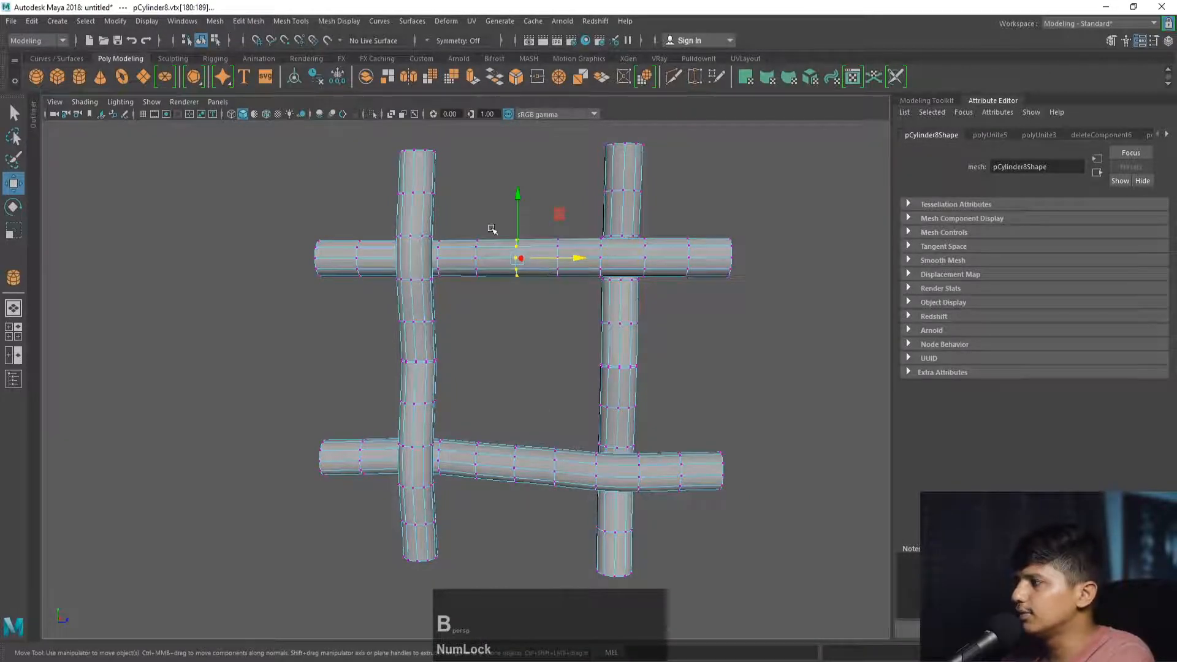
left_click_drag(595, 294, 429, 270, "alt")
right_click_drag(429, 269, 389, 288, "alt")
left_click_drag(341, 241, 702, 507)
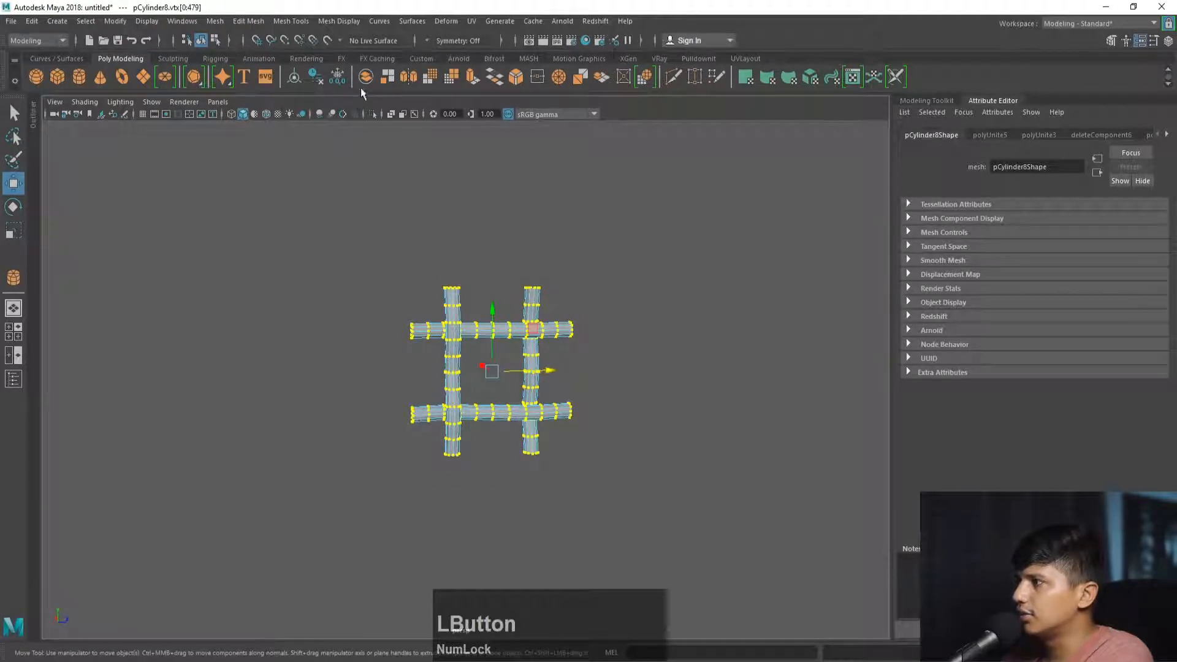
left_click(248, 21)
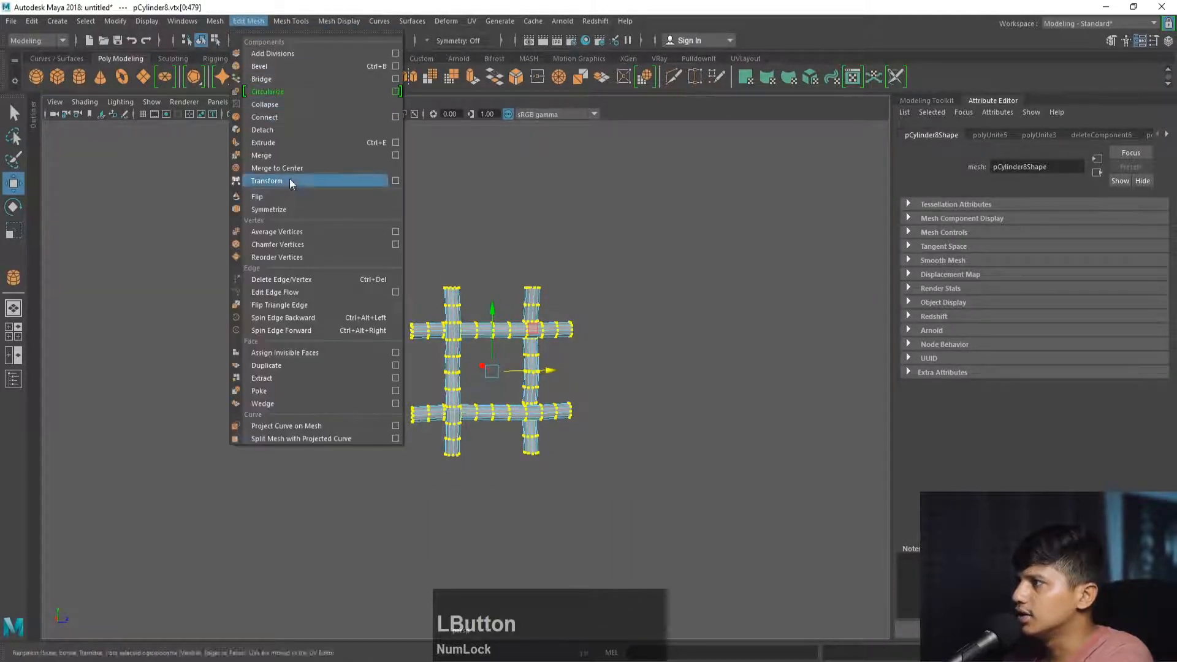
left_click(261, 155)
Return to object mode and reselect the merged lattice up close.
left_click_drag(315, 179, 460, 281, "alt")
right_click_drag(472, 315, 559, 272)
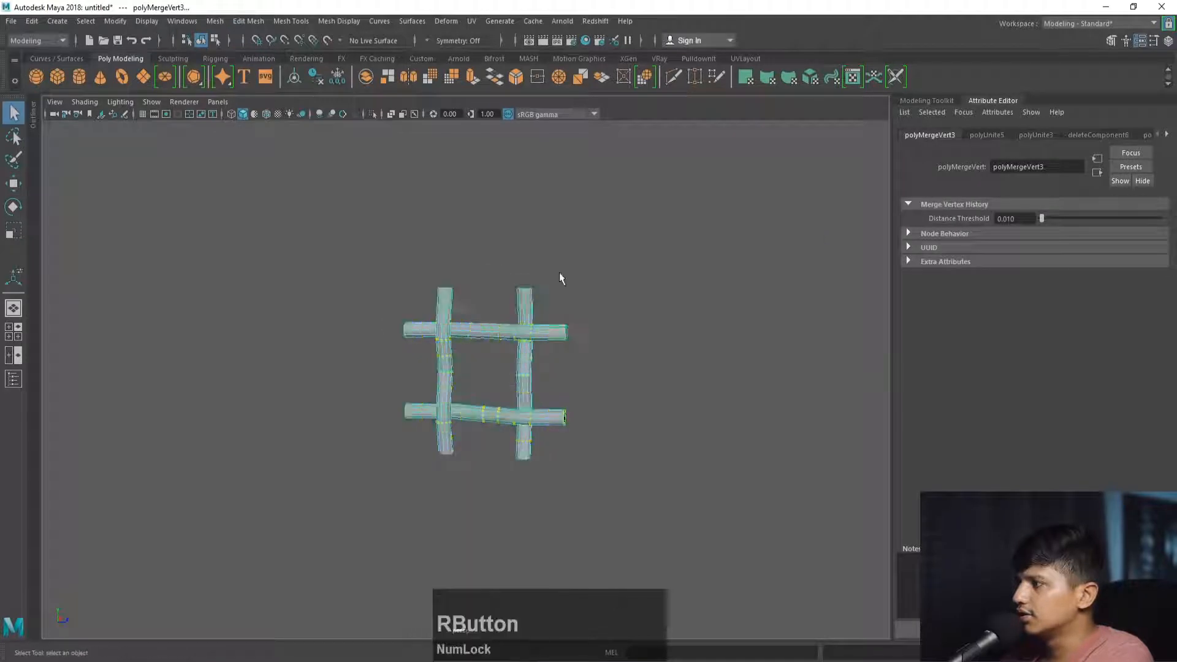
left_click(558, 272)
left_click_drag(559, 272, 625, 310, "alt")
right_click_drag(625, 310, 785, 502, "alt")
left_click_drag(786, 502, 516, 373, "alt")
left_click(514, 374)
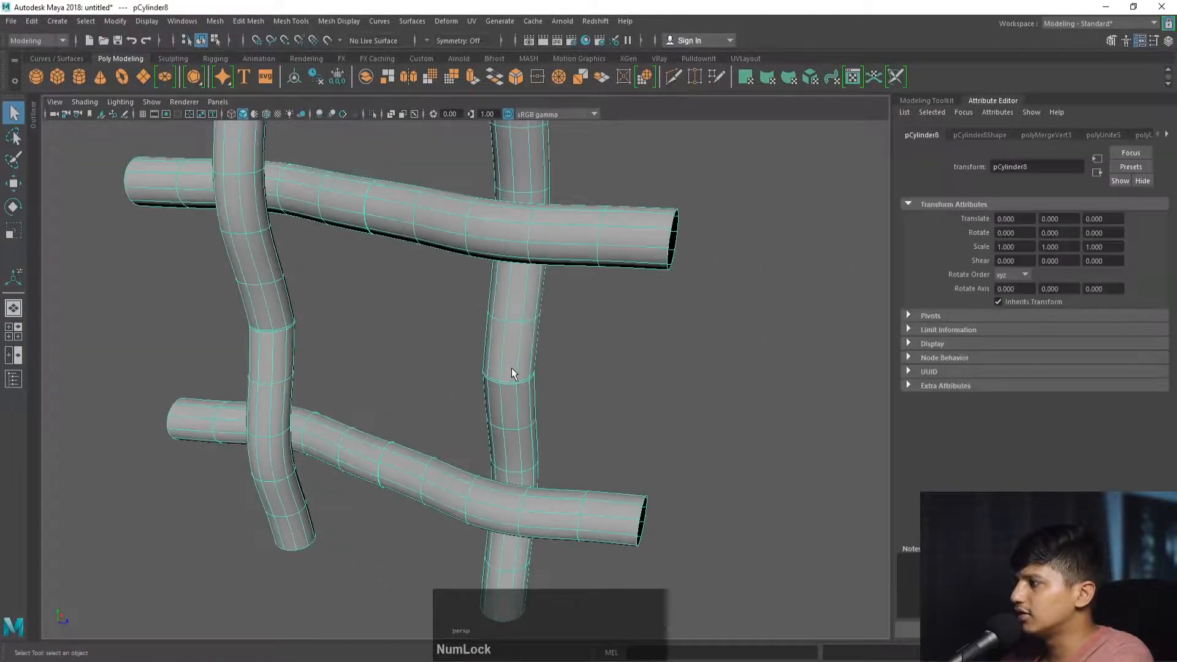
Toggle smooth preview on the merged lattice and examine how its tube joints flow together.
key("3")
right_click_drag(495, 359, 377, 289, "alt")
key("1")
key("3")
right_click_drag(382, 232, 265, 196)
mouse_move(468, 318)
right_mouse_down("alt")
mouse_move(590, 451)
mouse_move(445, 316)
mouse_move(453, 321)
right_mouse_up("alt")
right_click_drag(302, 270, 195, 200, "alt")
left_click_drag(221, 208, 444, 294, "alt")
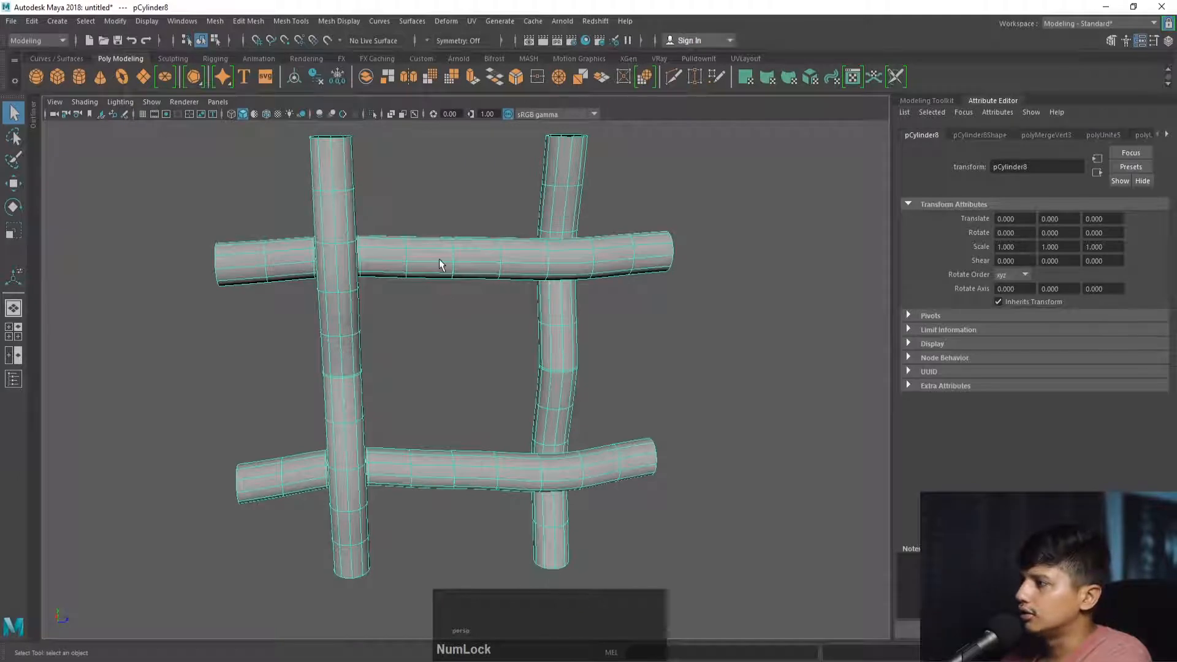
Duplicate the merged lattice and move the copy along Z until its horizontal tubes meet the original's ends.
right_click_drag(481, 265, 341, 281, "alt")
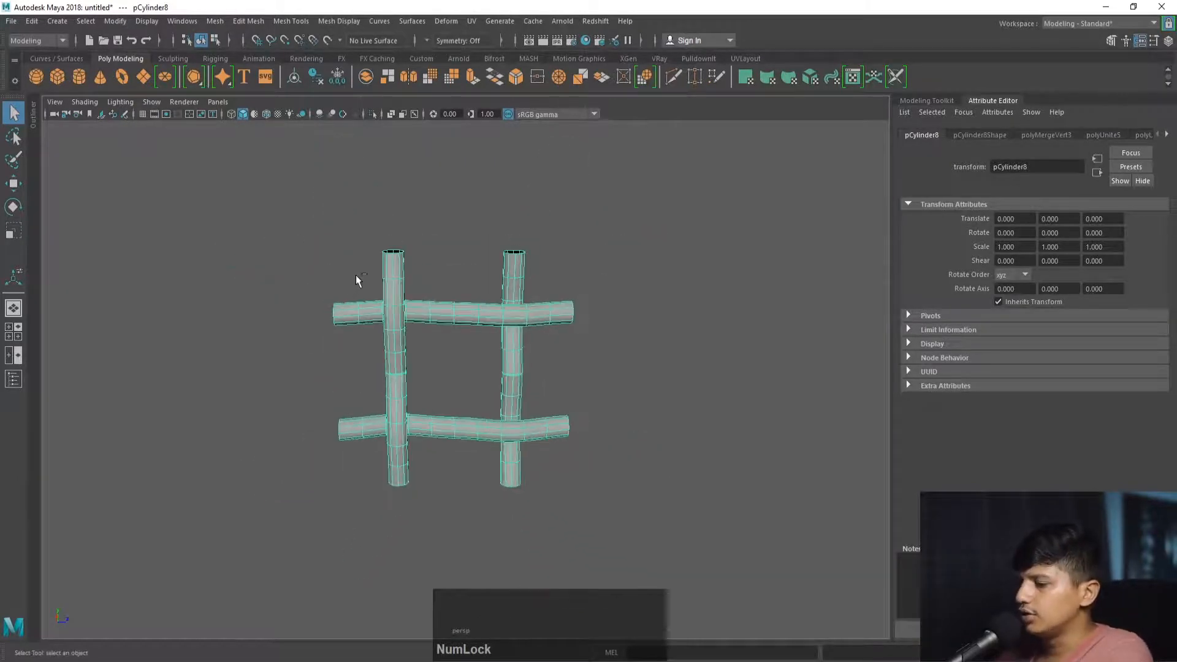
key("ctrl+d")
key("w")
left_click_drag(510, 368, 746, 367)
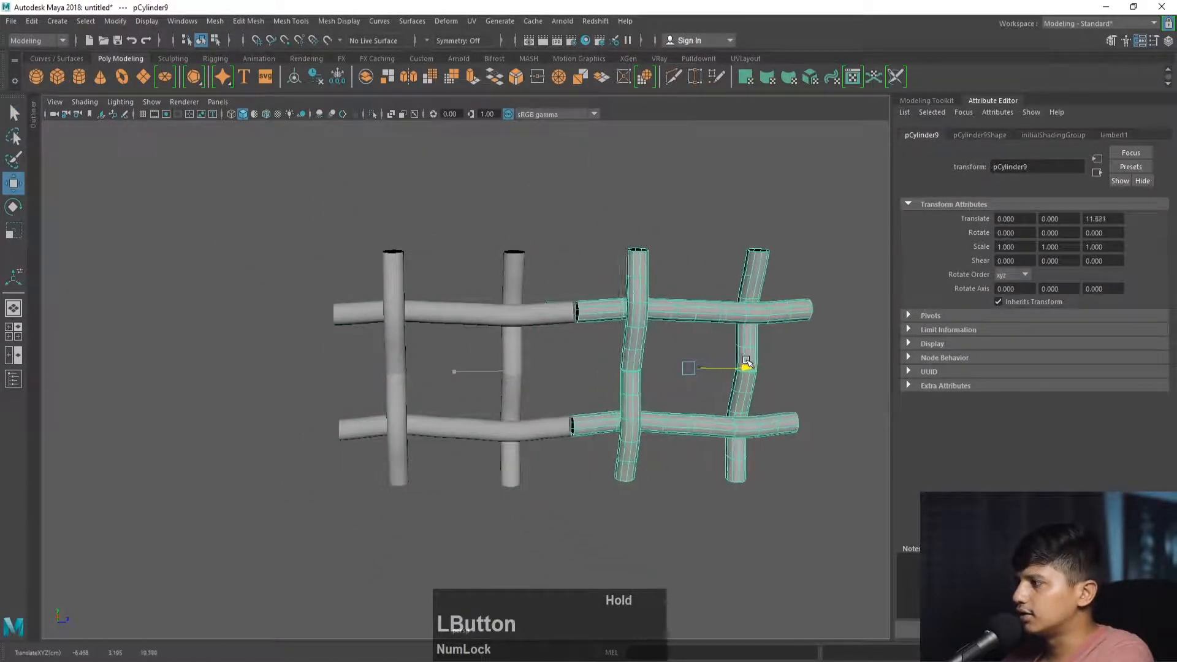
Select both lattice tiles, duplicate them, and move the copies up to extend the weave into a second row.
right_click_drag(746, 365, 613, 368, "alt")
left_click(436, 355)
key("ctrl+d")
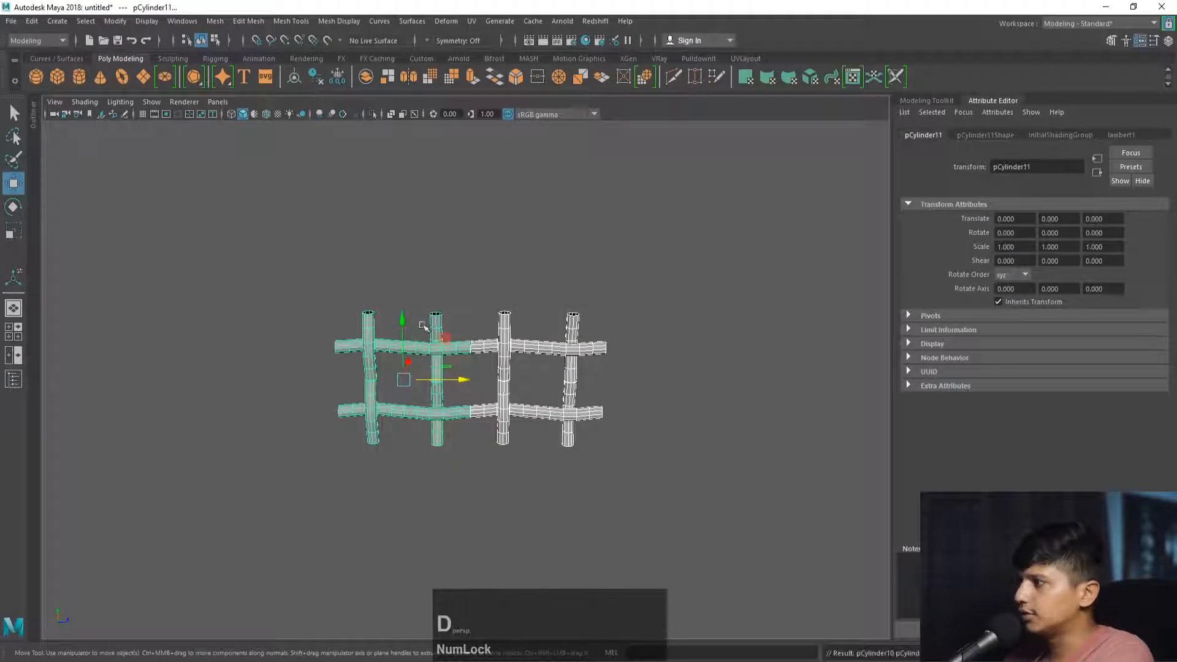
left_click_drag(402, 316, 399, 179)
left_click(709, 343)
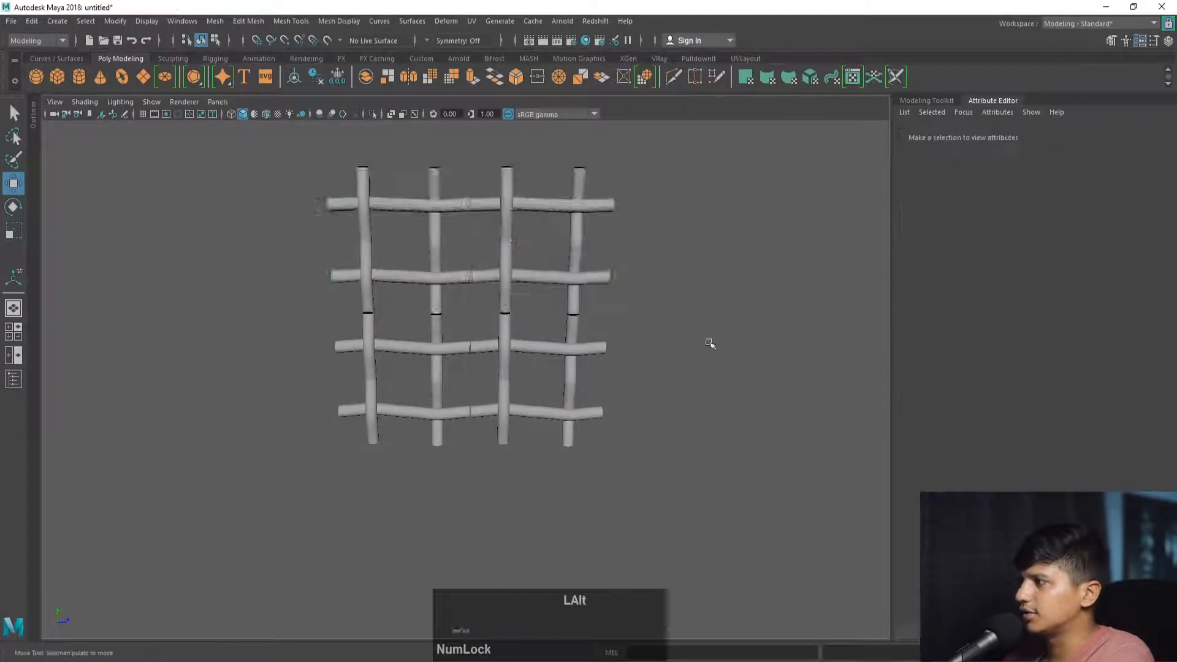
right_click_drag(709, 343, 381, 284, "alt")
left_click_drag(381, 284, 516, 288, "alt")
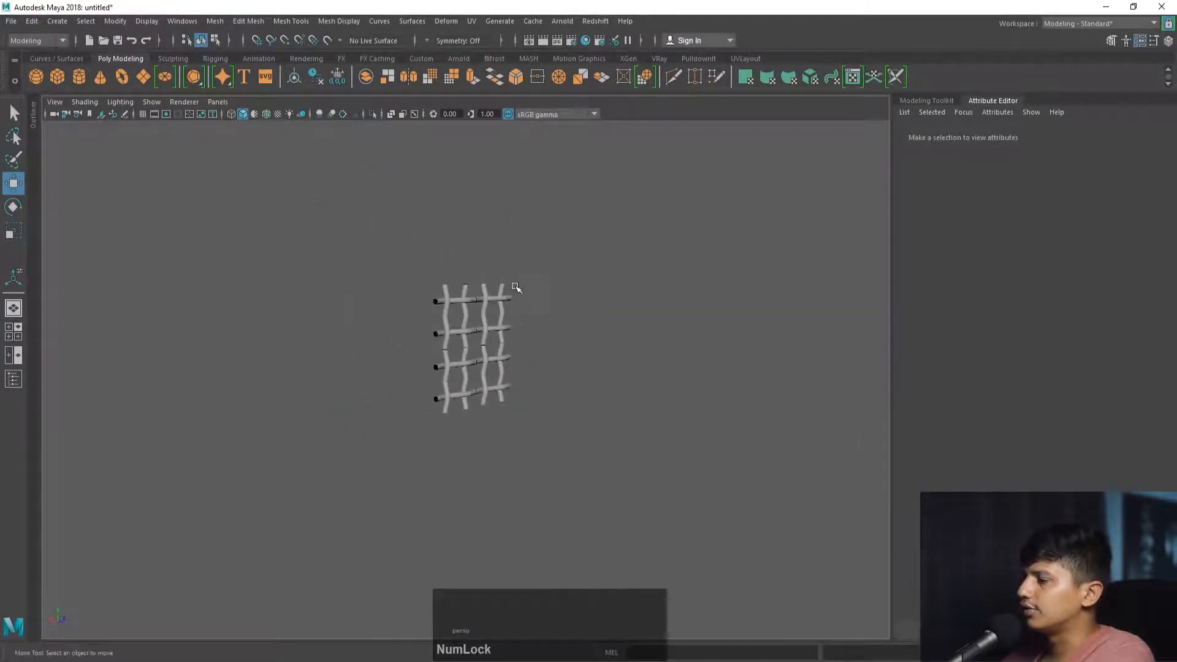